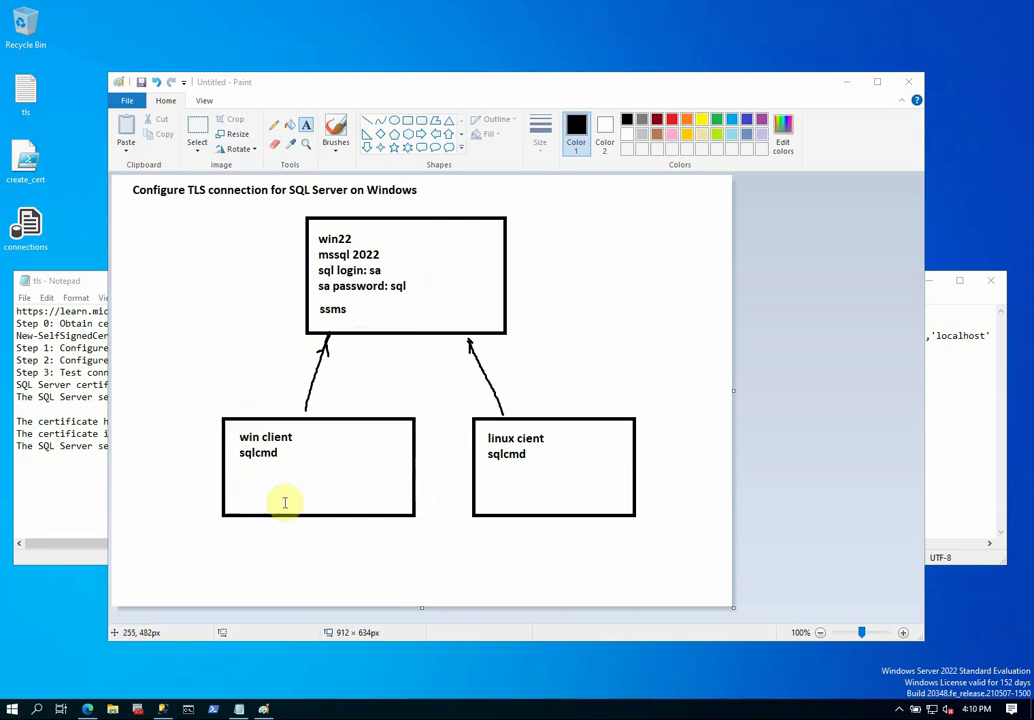
Erase the misspelled 'cient' label from the linux box in the Paint diagram.
{"action": "left_click", "coordinate": [306, 440]}
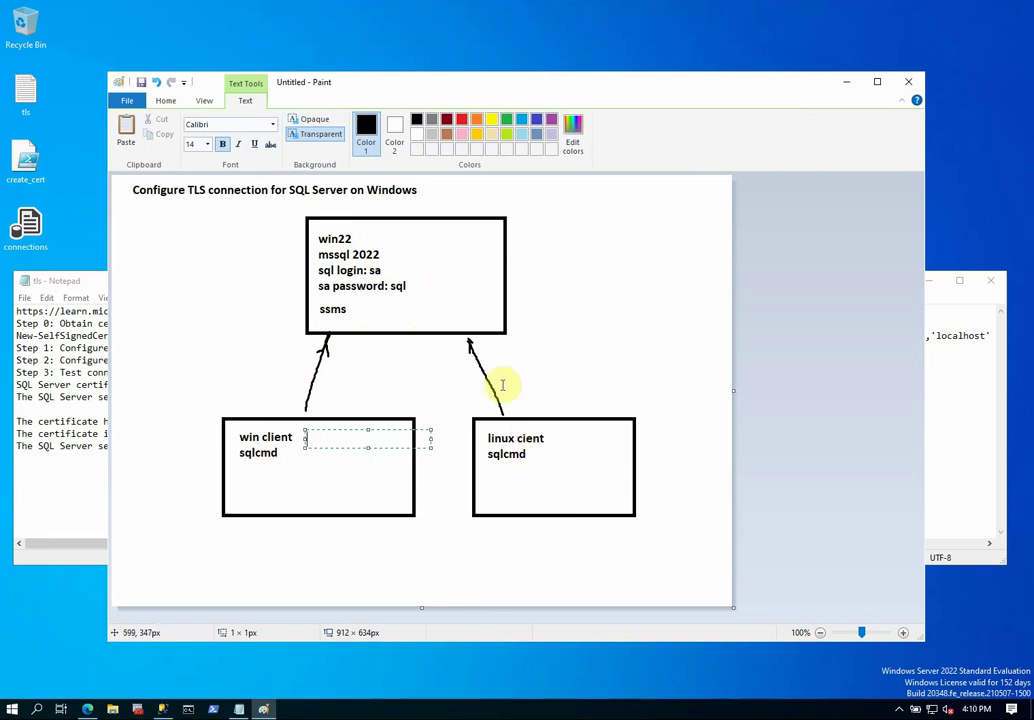
{"action": "left_click", "coordinate": [165, 100]}
{"action": "left_click", "coordinate": [196, 128]}
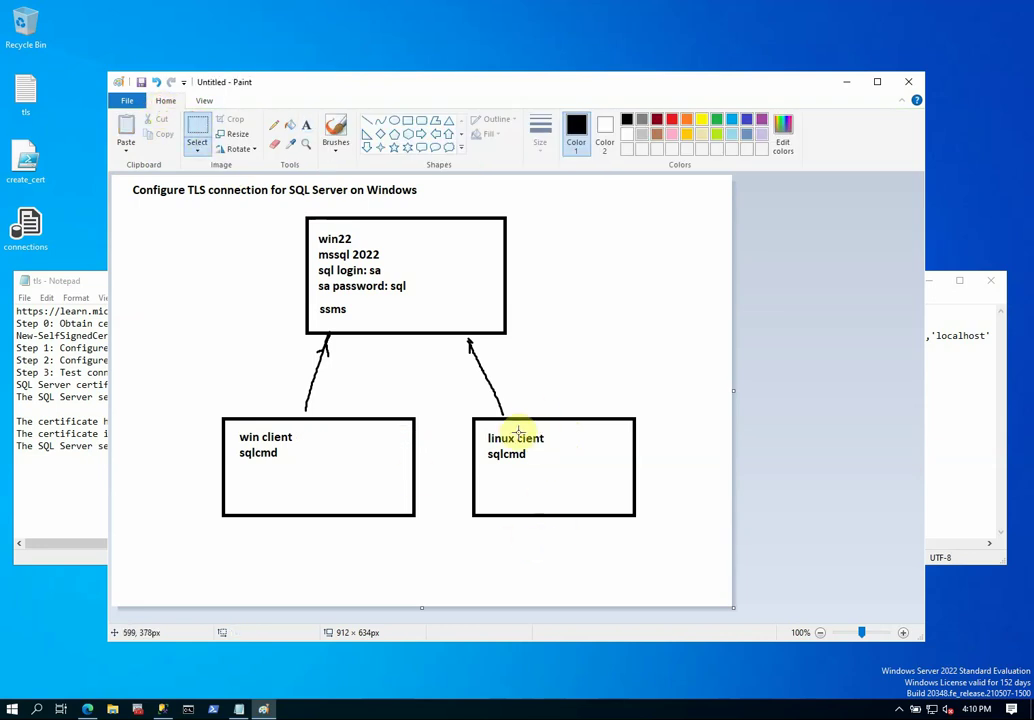
{"action": "left_click_drag", "start_coordinate": [517, 432], "coordinate": [540, 443]}
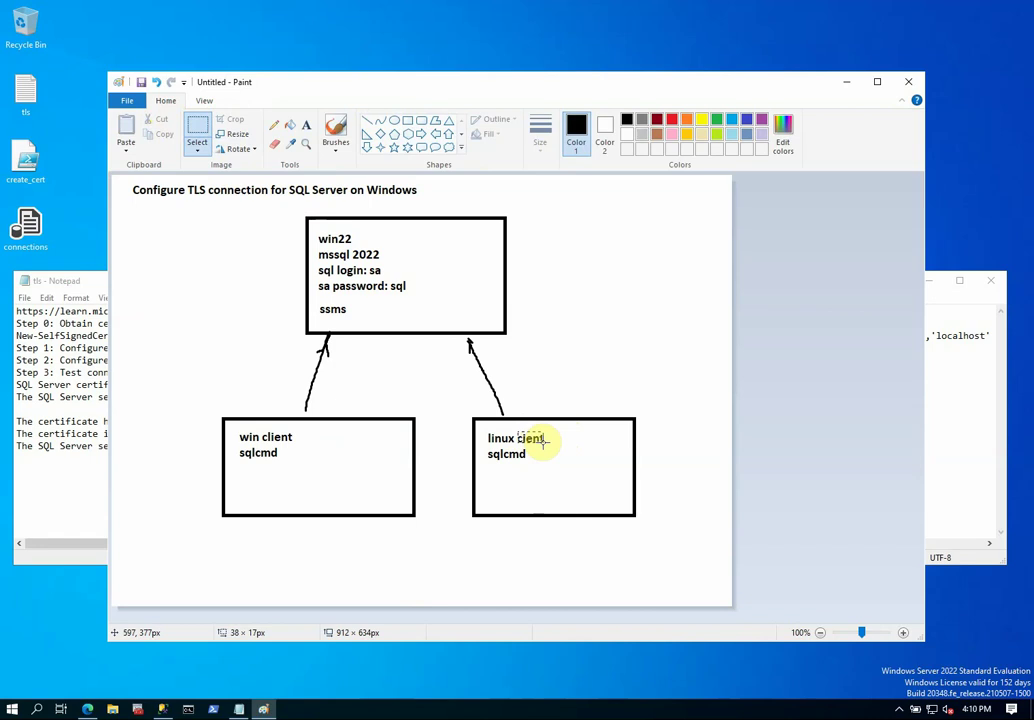
{"action": "key", "text": "Delete"}
Add the text 'client' beside 'linux' so the box reads 'linux client', then minimize Paint.
{"action": "left_click", "coordinate": [306, 125]}
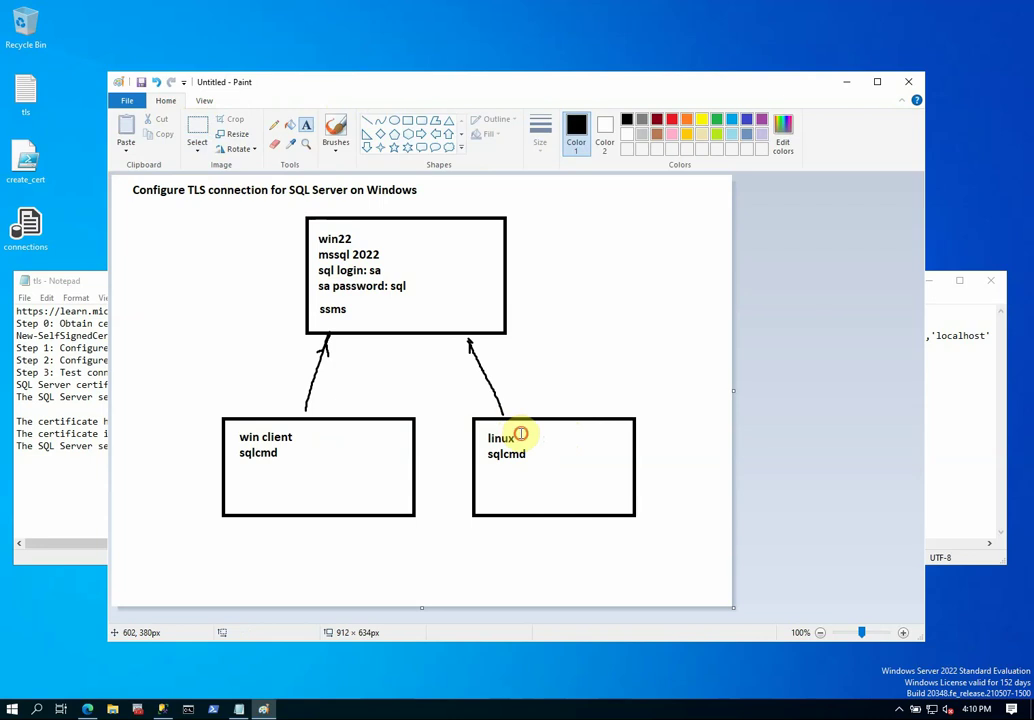
{"action": "left_click_drag", "start_coordinate": [520, 434], "coordinate": [561, 443]}
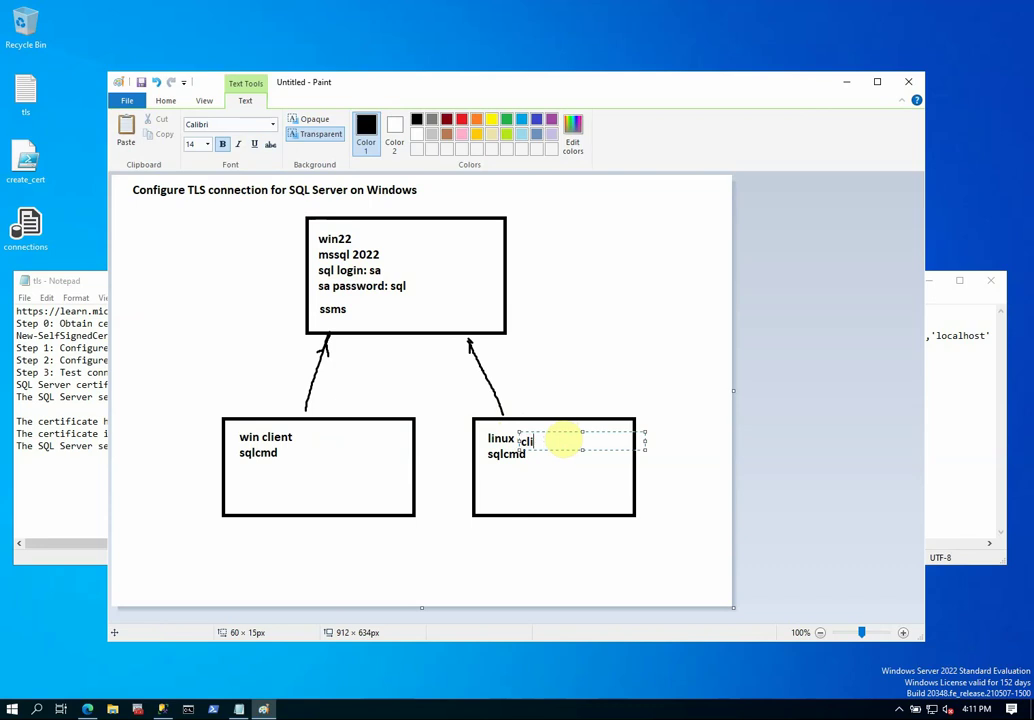
{"action": "left_click", "coordinate": [475, 551]}
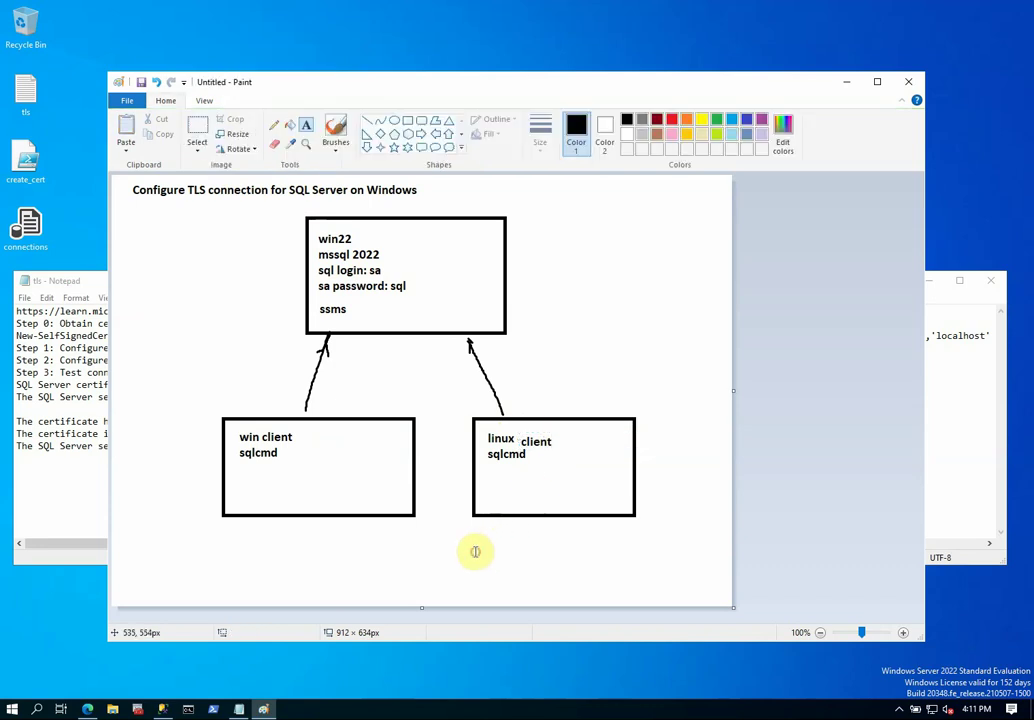
{"action": "left_click", "coordinate": [847, 83]}
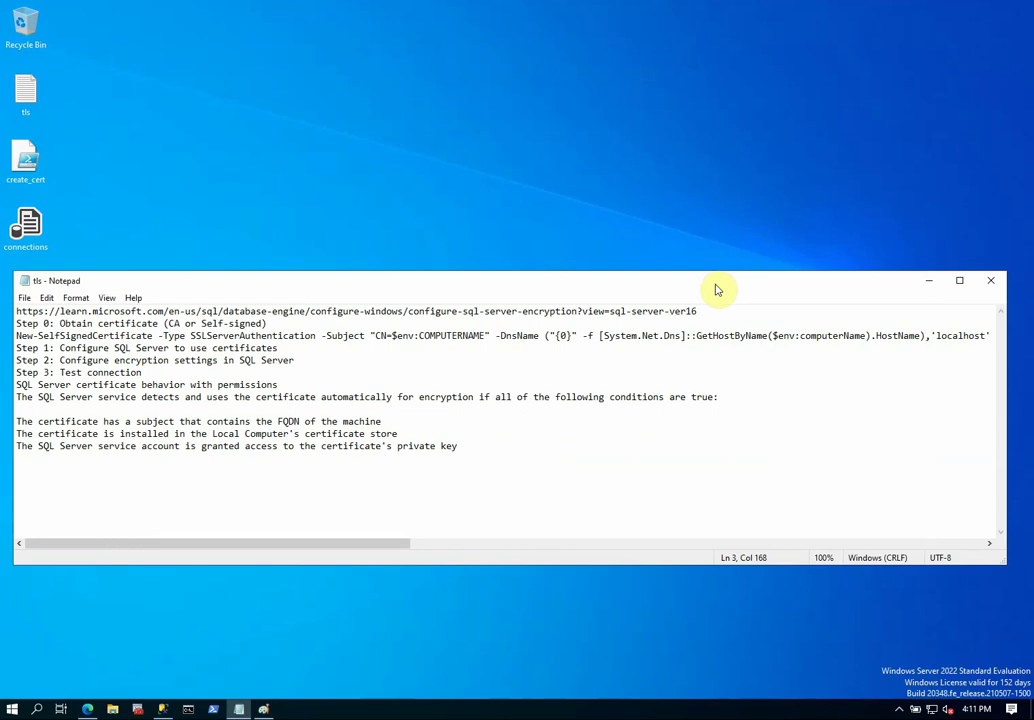
Copy the SQL Server encryption documentation URL from the Notepad notes, then bring Edge forward.
{"action": "left_click_drag", "start_coordinate": [703, 272], "coordinate": [706, 198]}
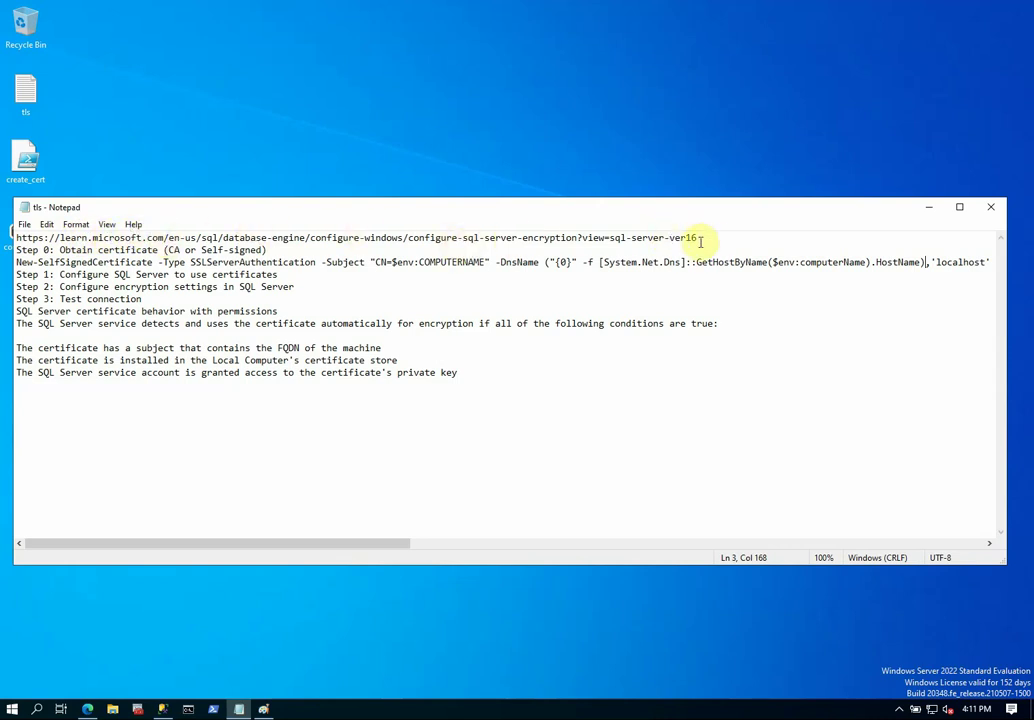
{"action": "left_click_drag", "start_coordinate": [699, 238], "coordinate": [183, 245]}
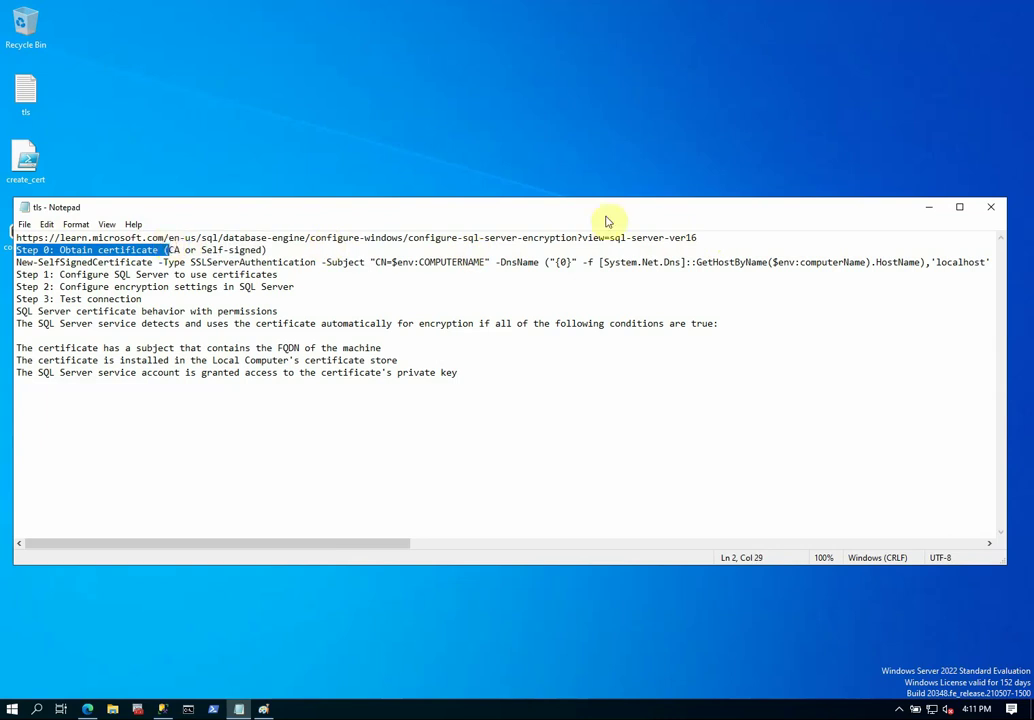
{"action": "left_click_drag", "start_coordinate": [702, 238], "coordinate": [12, 235]}
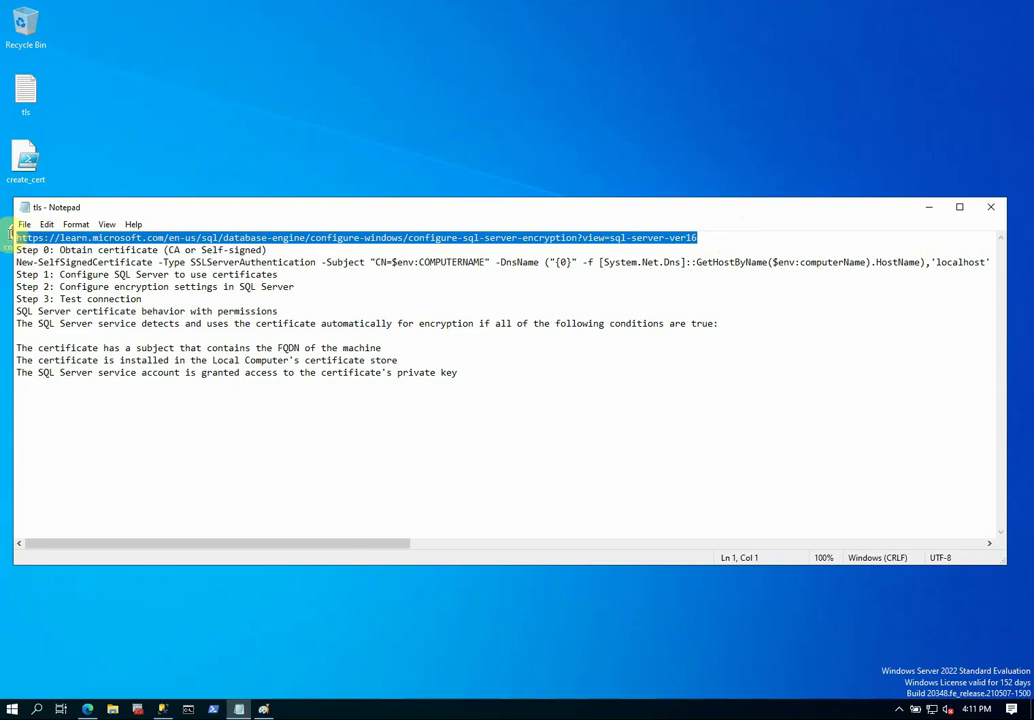
{"action": "left_click", "coordinate": [46, 224]}
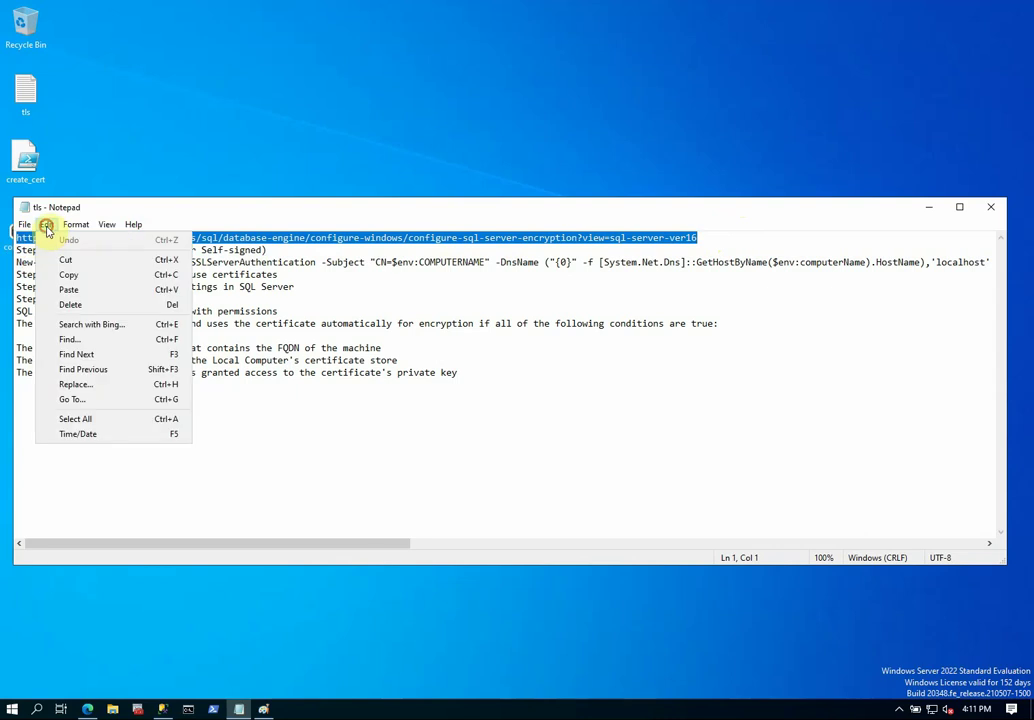
{"action": "left_click", "coordinate": [68, 274]}
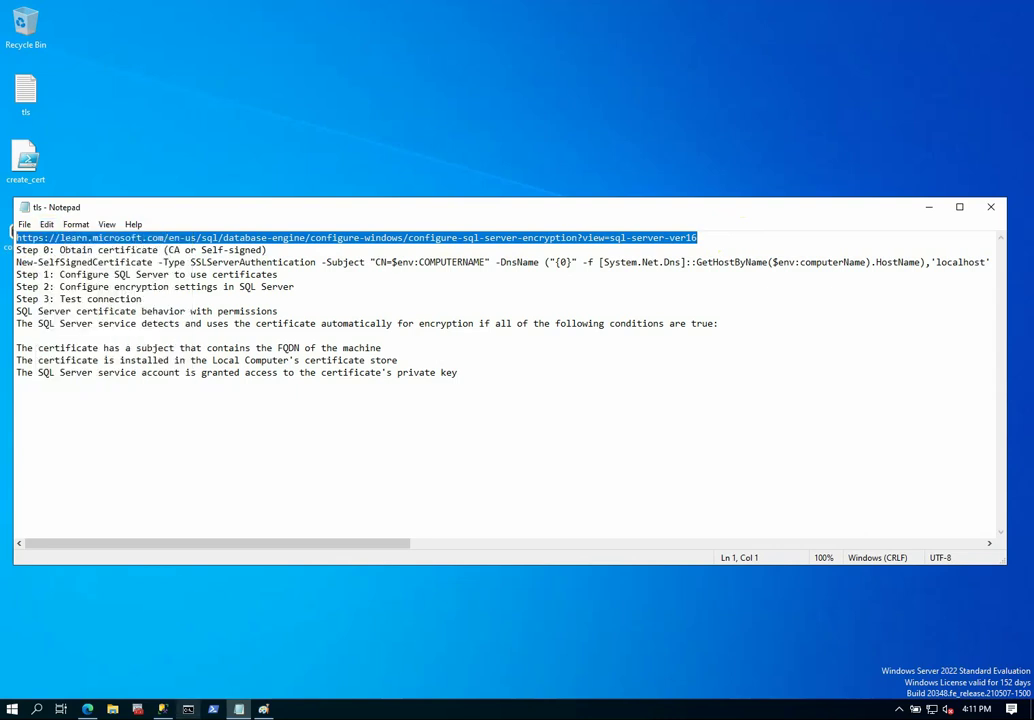
{"action": "left_click", "coordinate": [92, 703]}
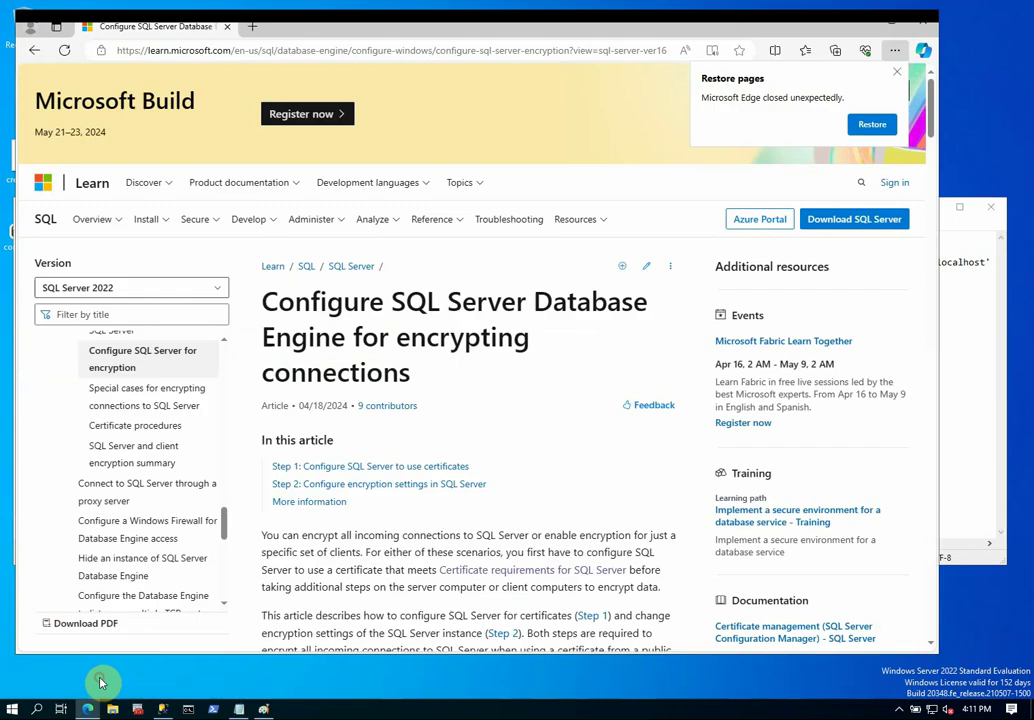
Load the copied URL in a new Edge tab, scroll to Step 1, then minimize Edge.
{"action": "left_click", "coordinate": [253, 26]}
{"action": "left_click", "coordinate": [282, 50]}
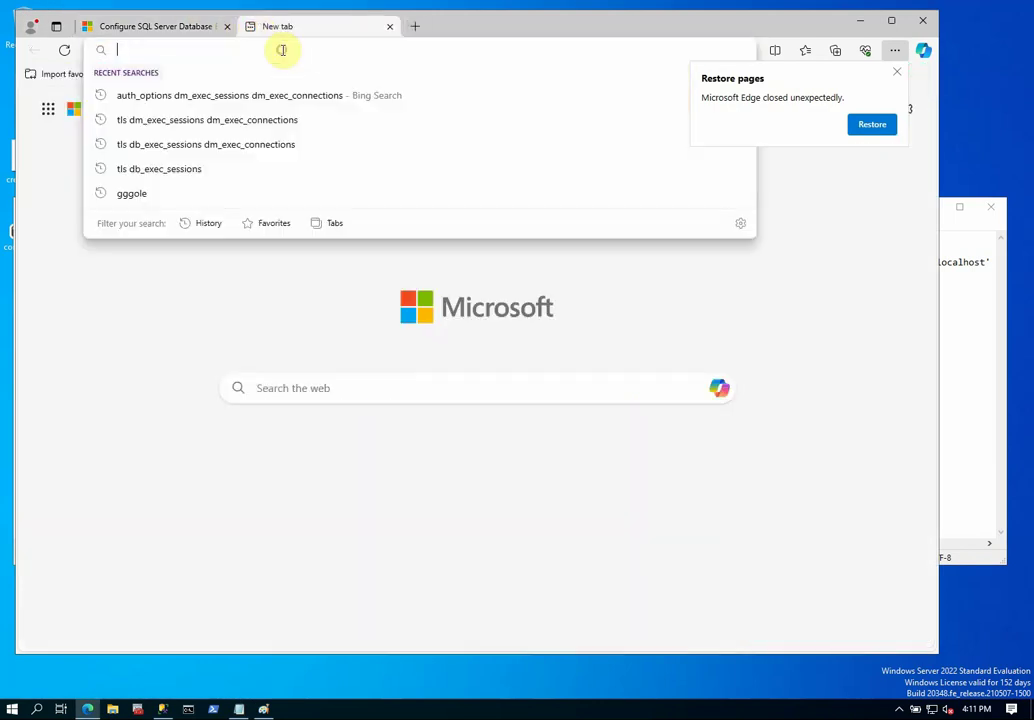
{"action": "key", "text": "ctrl+v"}
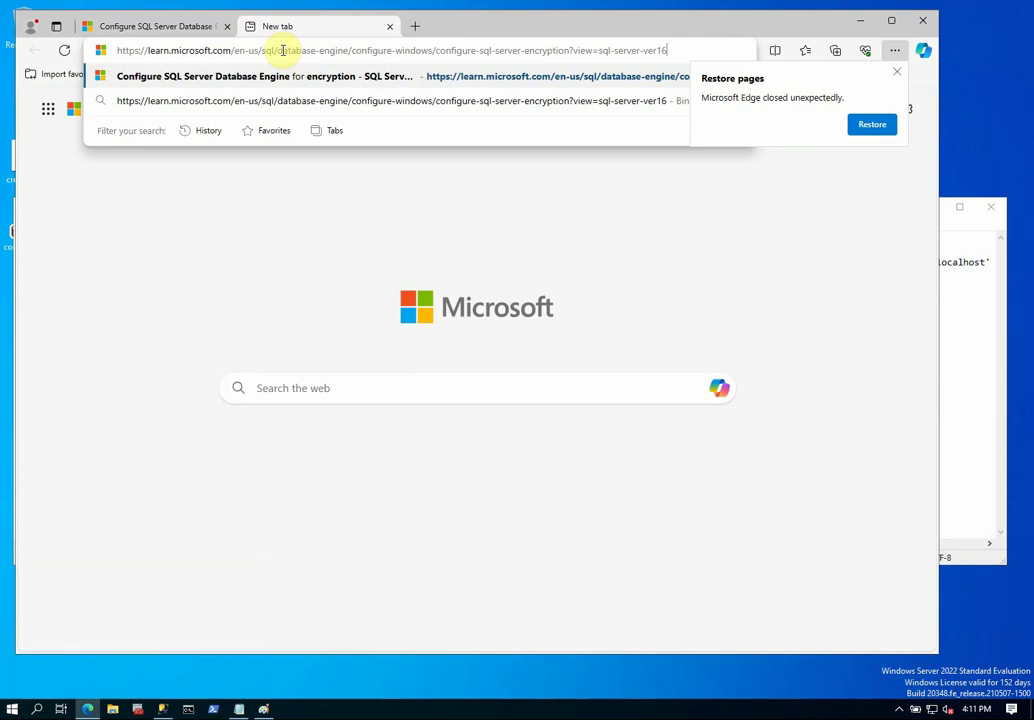
{"action": "key", "text": "Return"}
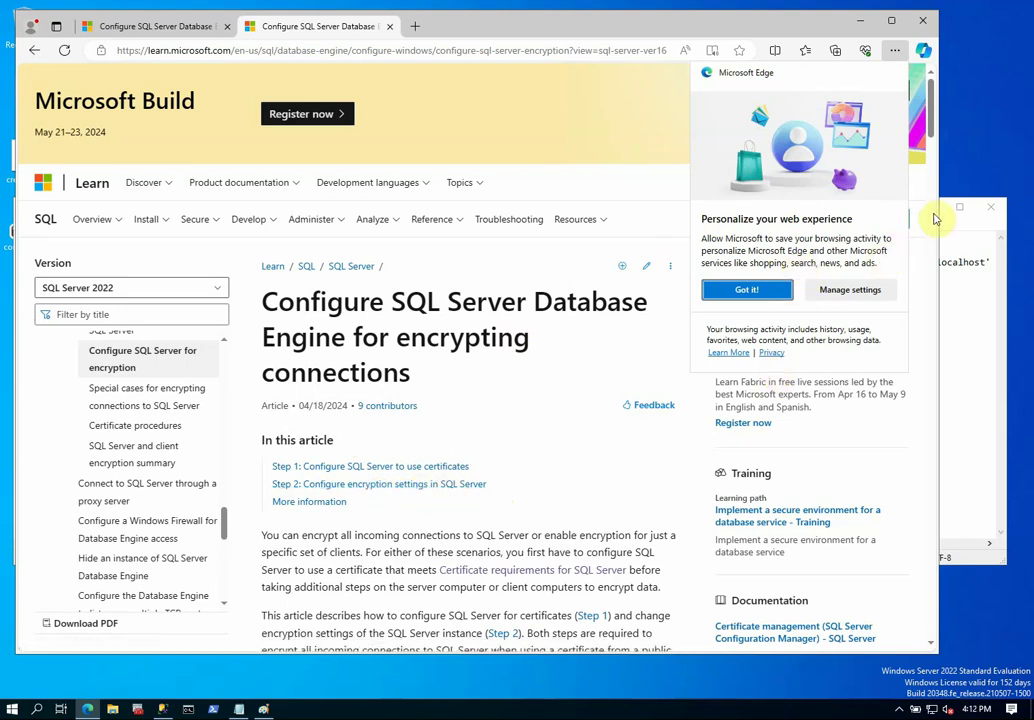
{"action": "scroll", "coordinate": [937, 153], "scroll_direction": "down", "scroll_amount": 5}
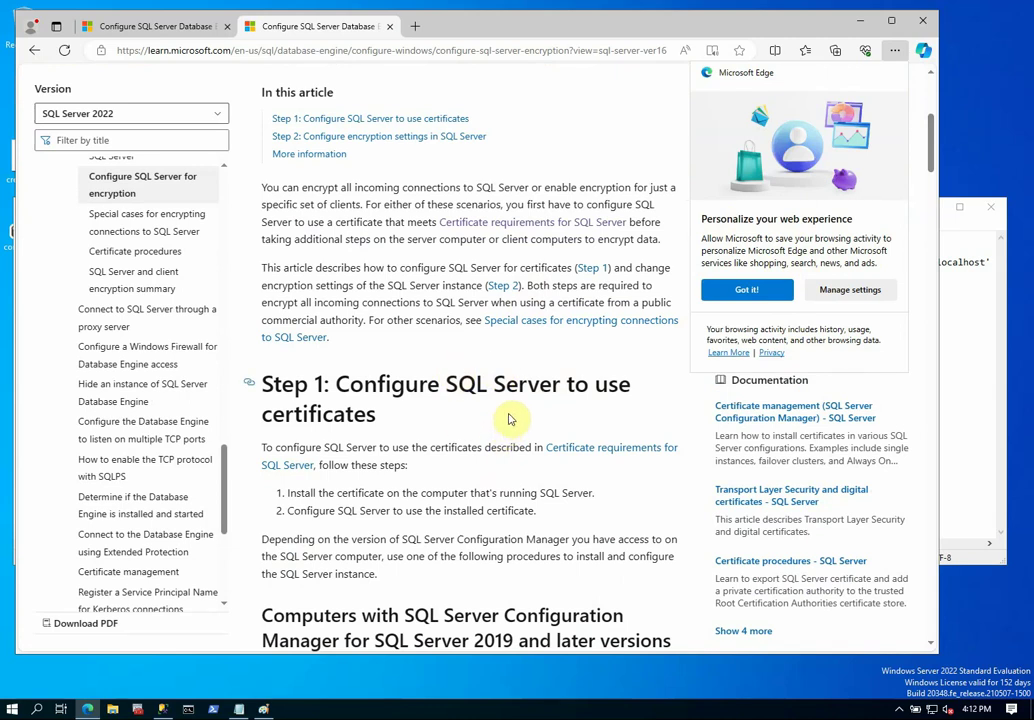
{"action": "left_click", "coordinate": [860, 21]}
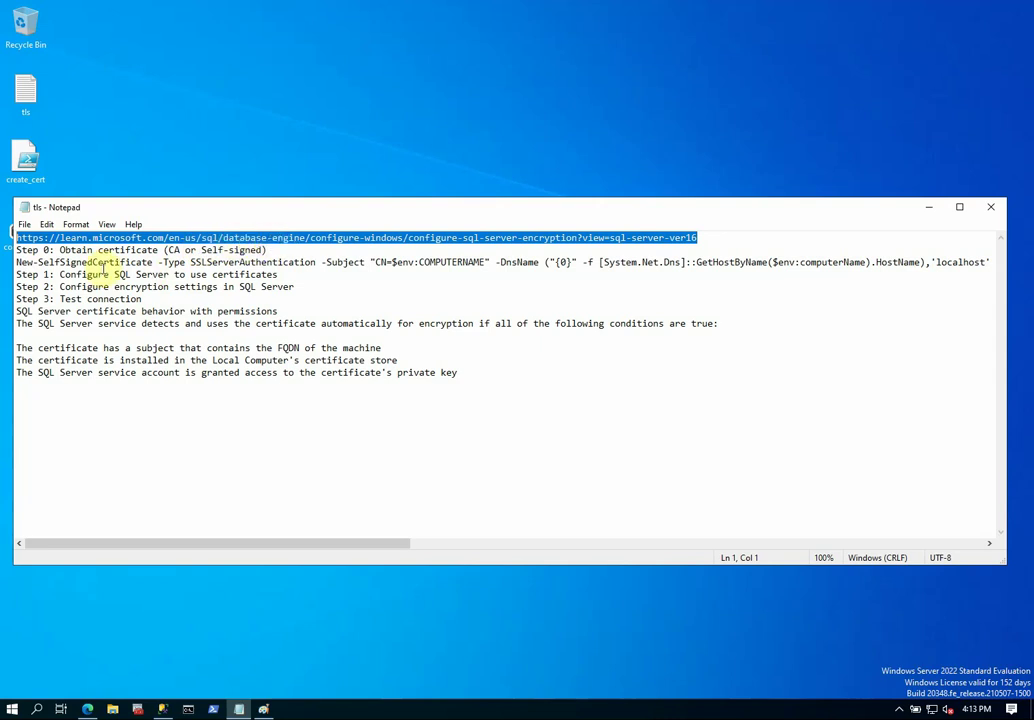
Indent the New-SelfSignedCertificate line under Step 0, select 'Test connection', and minimize Notepad.
{"action": "left_click", "coordinate": [18, 262]}
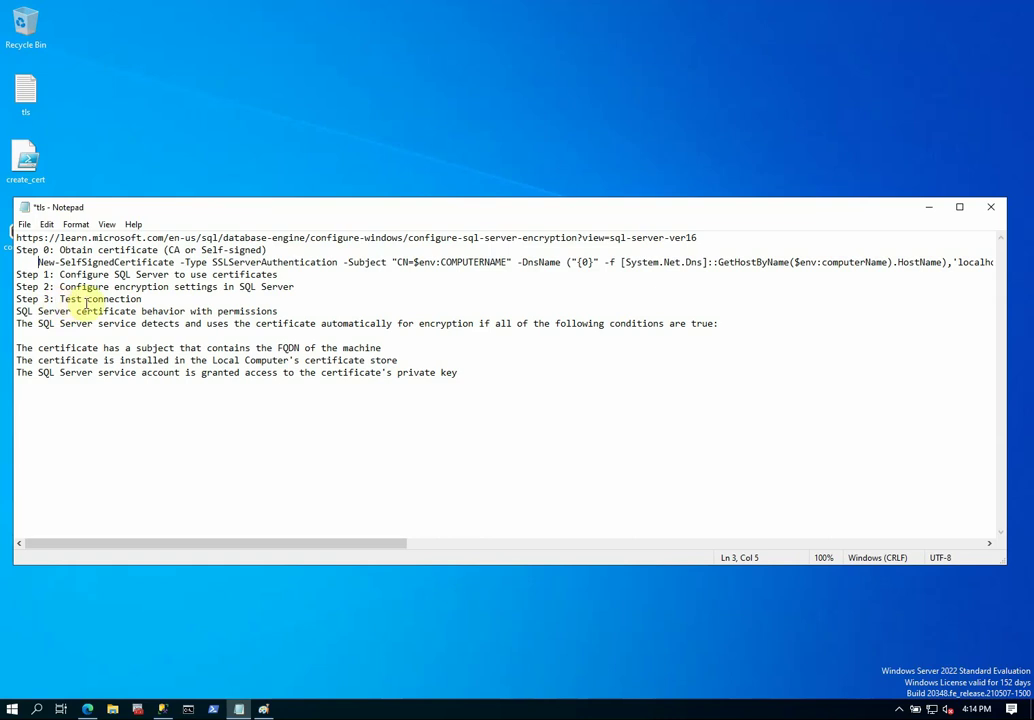
{"action": "left_click", "coordinate": [57, 298]}
{"action": "left_click_drag", "start_coordinate": [59, 298], "coordinate": [142, 298]}
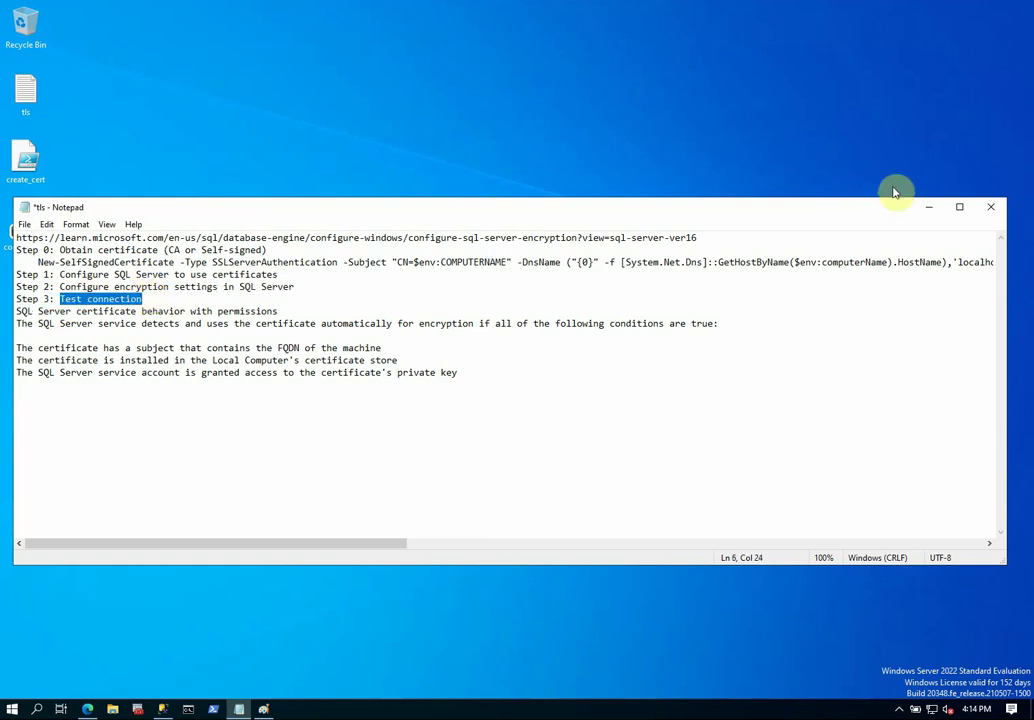
{"action": "left_click", "coordinate": [930, 208]}
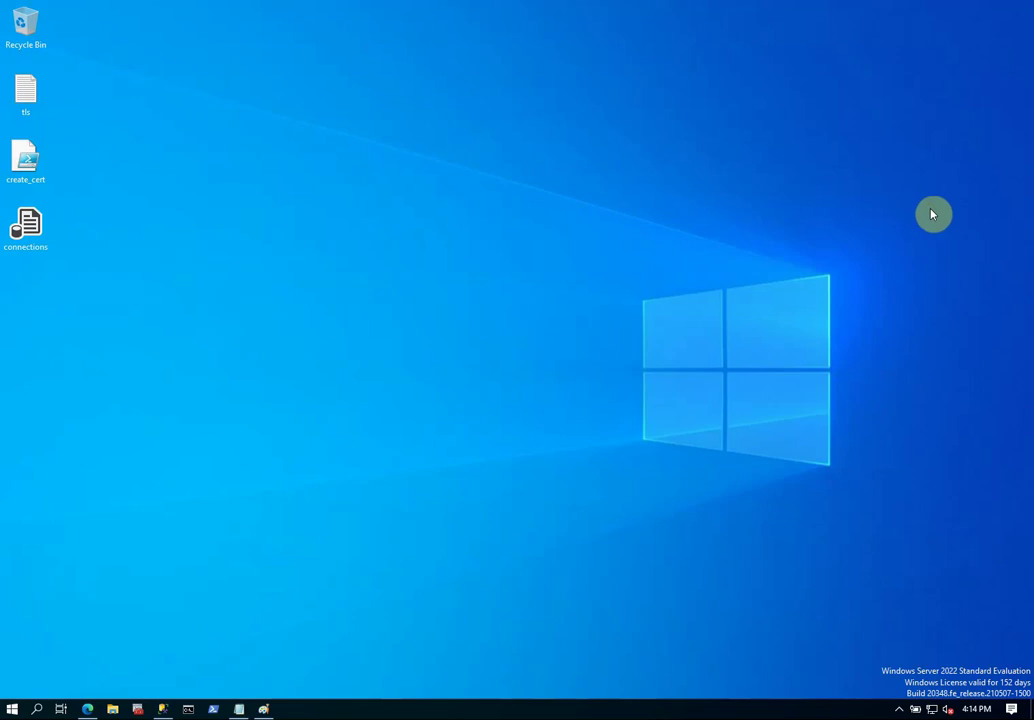
Confirm with hostname and winver that the machine is w22 running Windows Server 2022.
{"action": "left_click", "coordinate": [188, 708]}
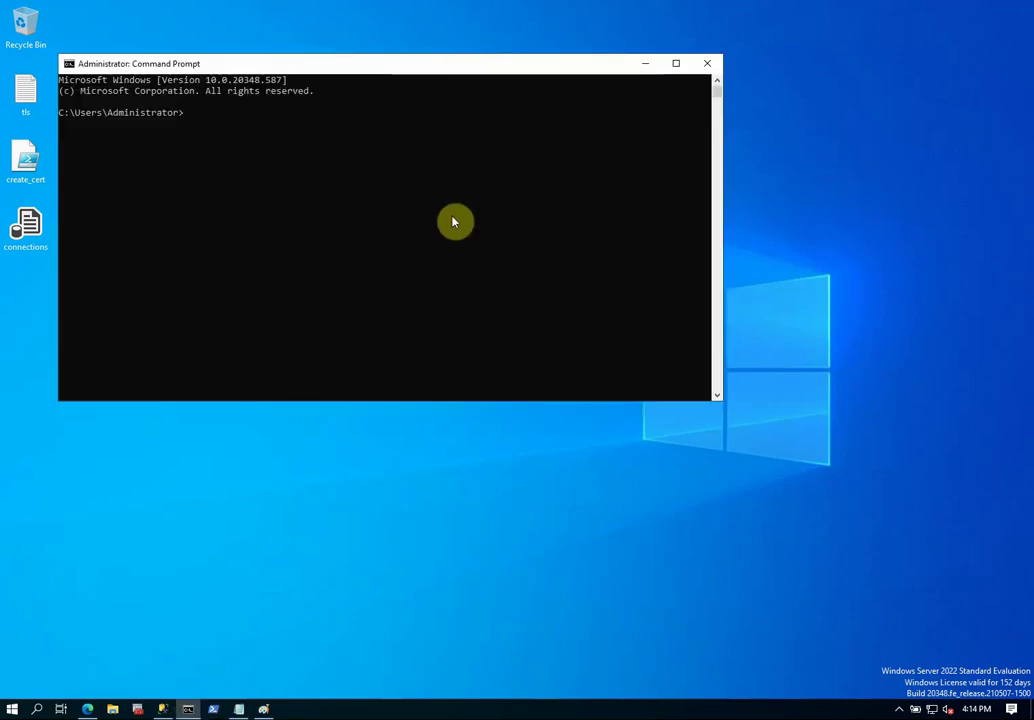
{"action": "type", "text": "hostname"}
{"action": "key", "text": "Return"}
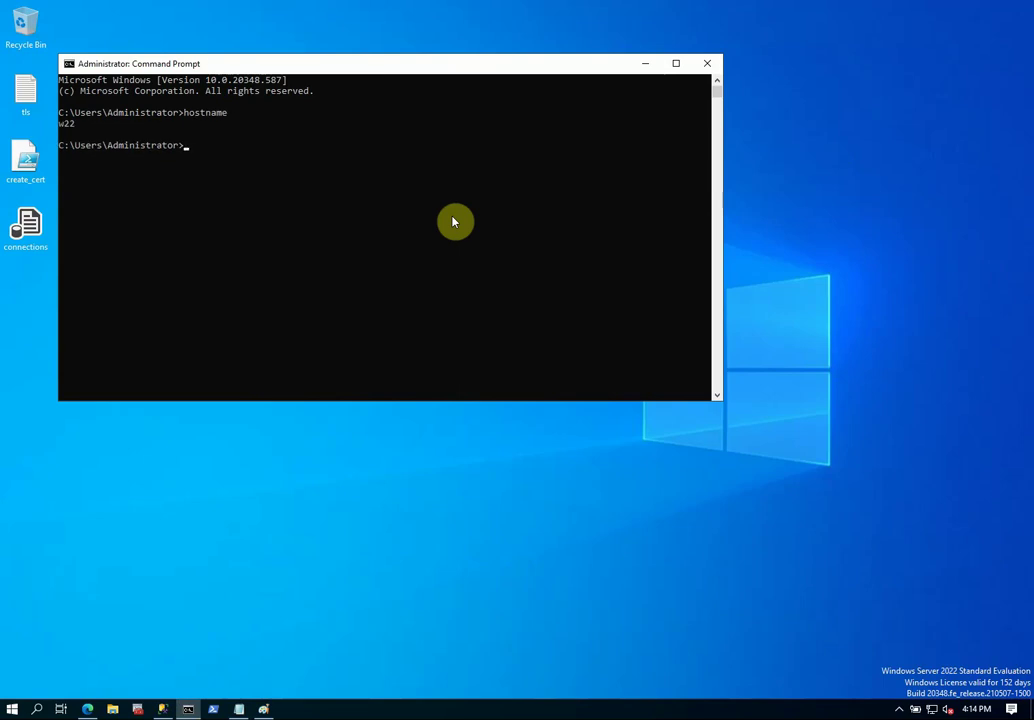
{"action": "type", "text": "winver"}
{"action": "key", "text": "Return"}
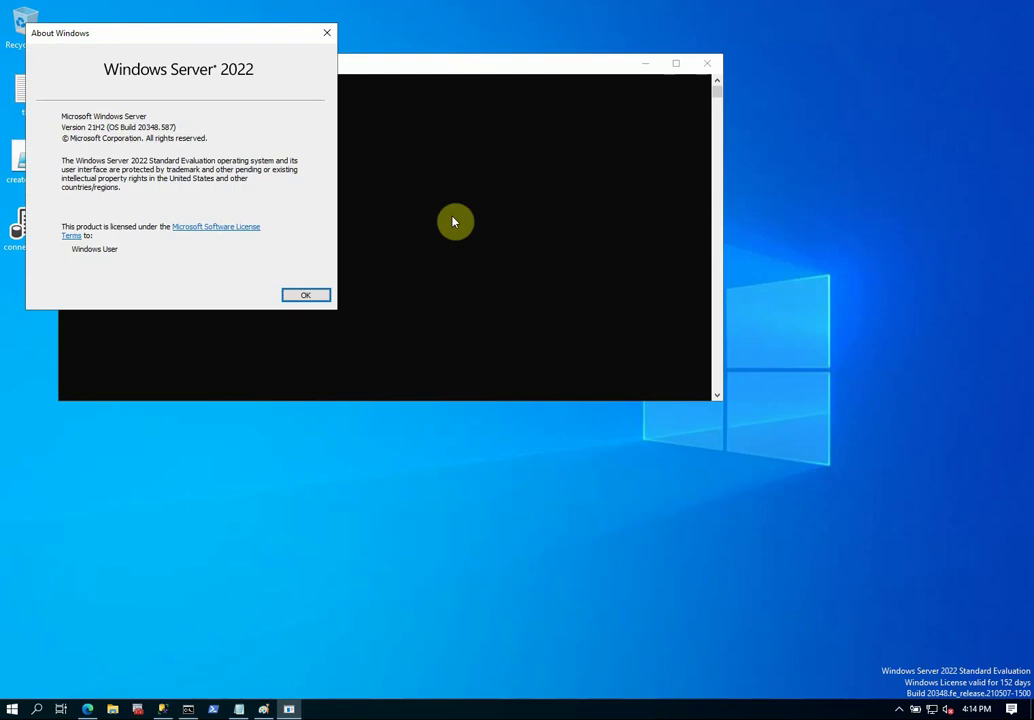
{"action": "left_click", "coordinate": [326, 33]}
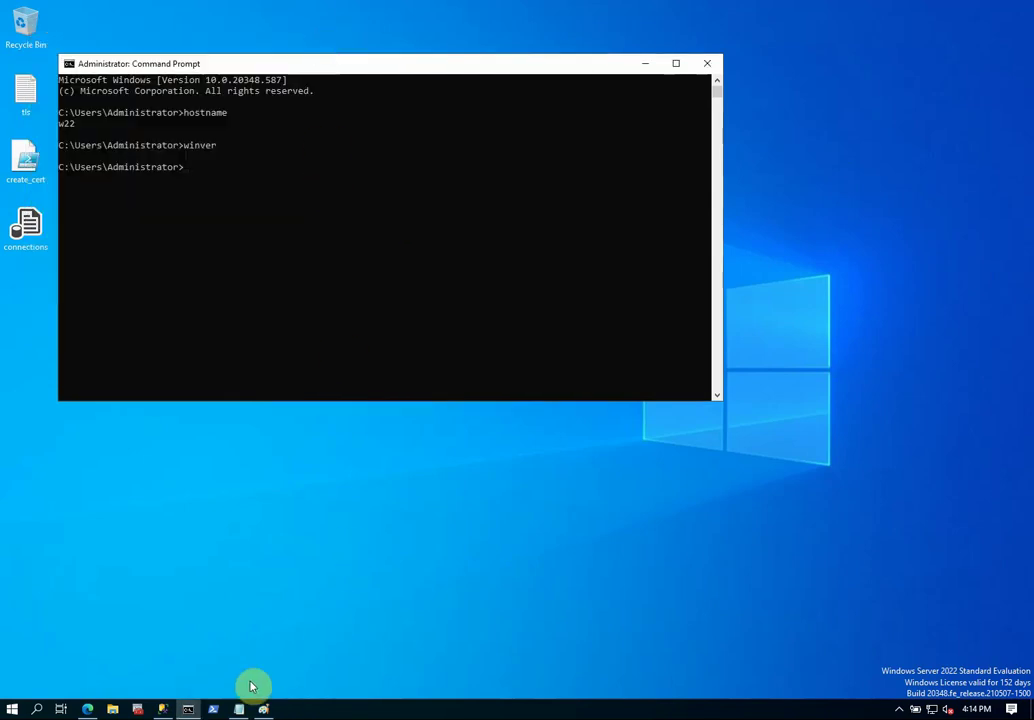
{"action": "left_click", "coordinate": [162, 709]}
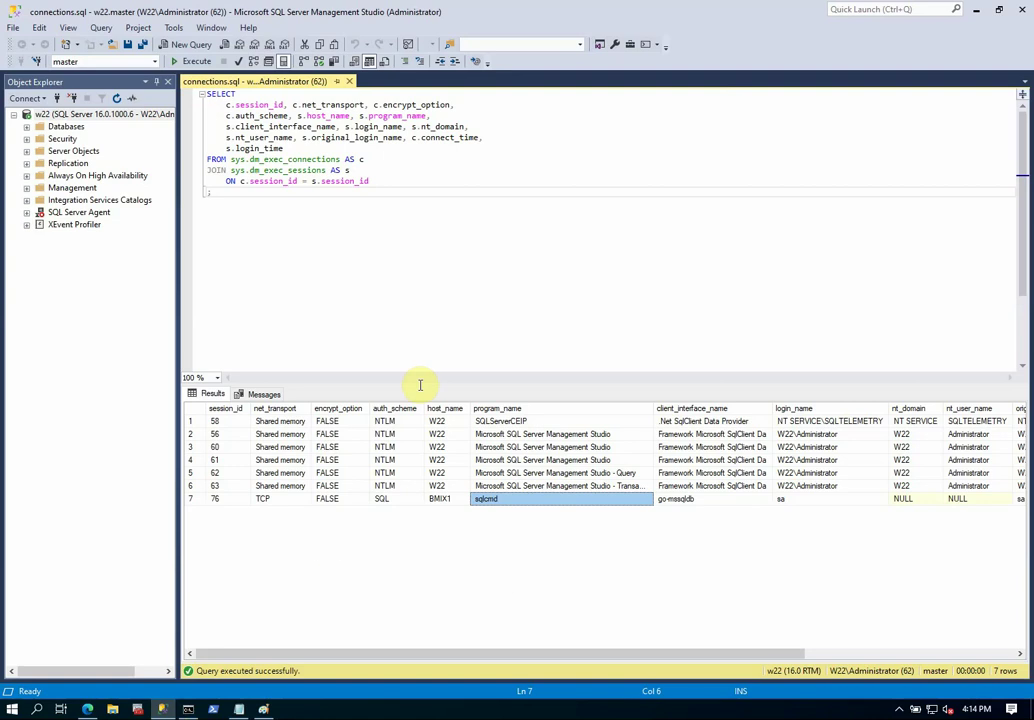
Disconnect and reconnect Object Explorer to the w22 Database Engine.
{"action": "left_click", "coordinate": [72, 98]}
{"action": "left_click", "coordinate": [27, 98]}
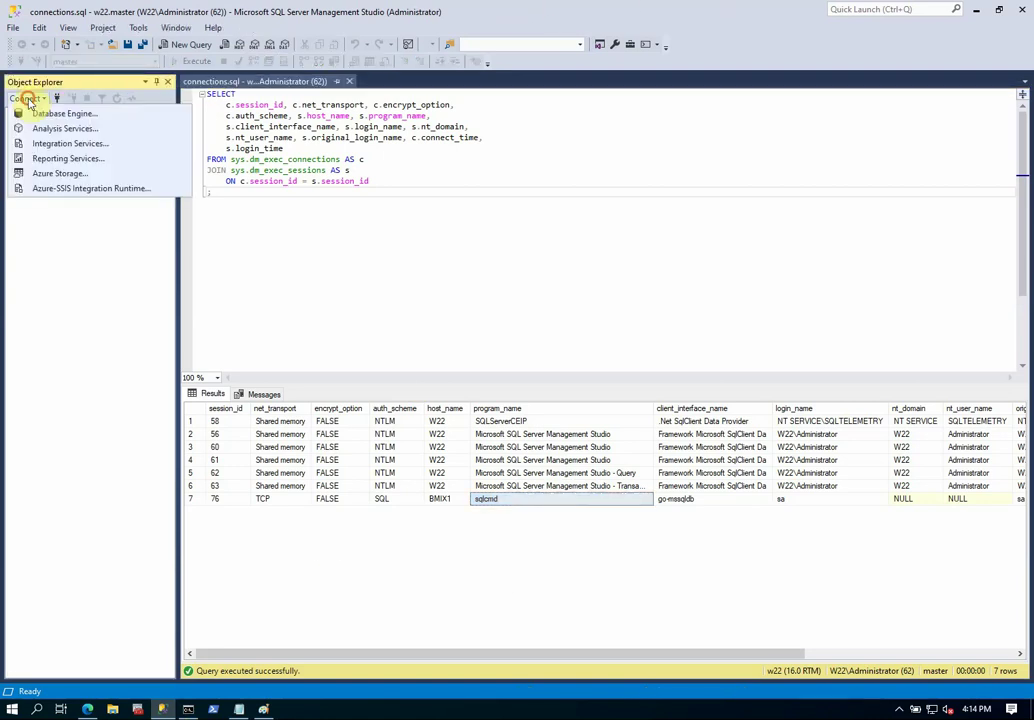
{"action": "left_click", "coordinate": [64, 116]}
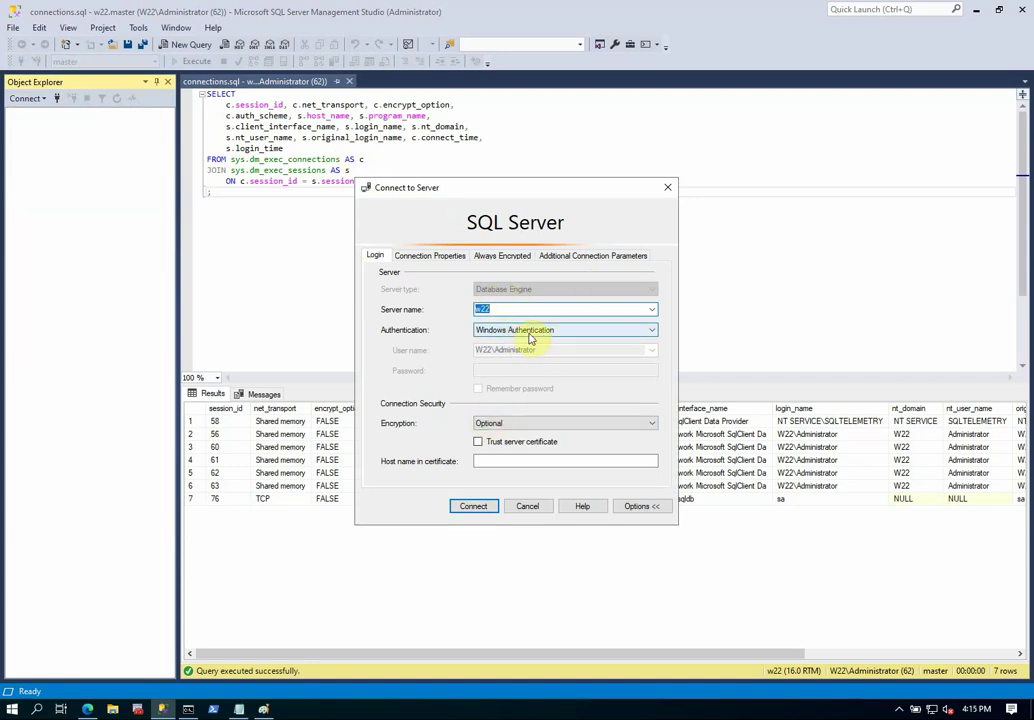
{"action": "left_click", "coordinate": [466, 511]}
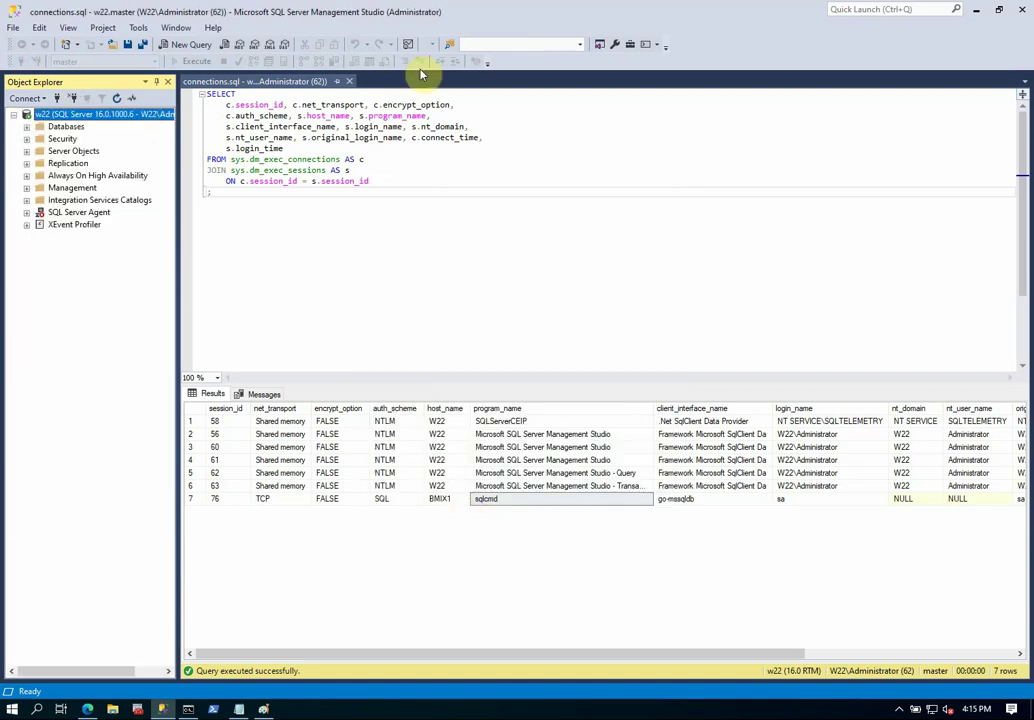
Reopen connections.sql from the Desktop and execute it, listing six sessions with encrypt_option FALSE.
{"action": "left_click", "coordinate": [352, 88]}
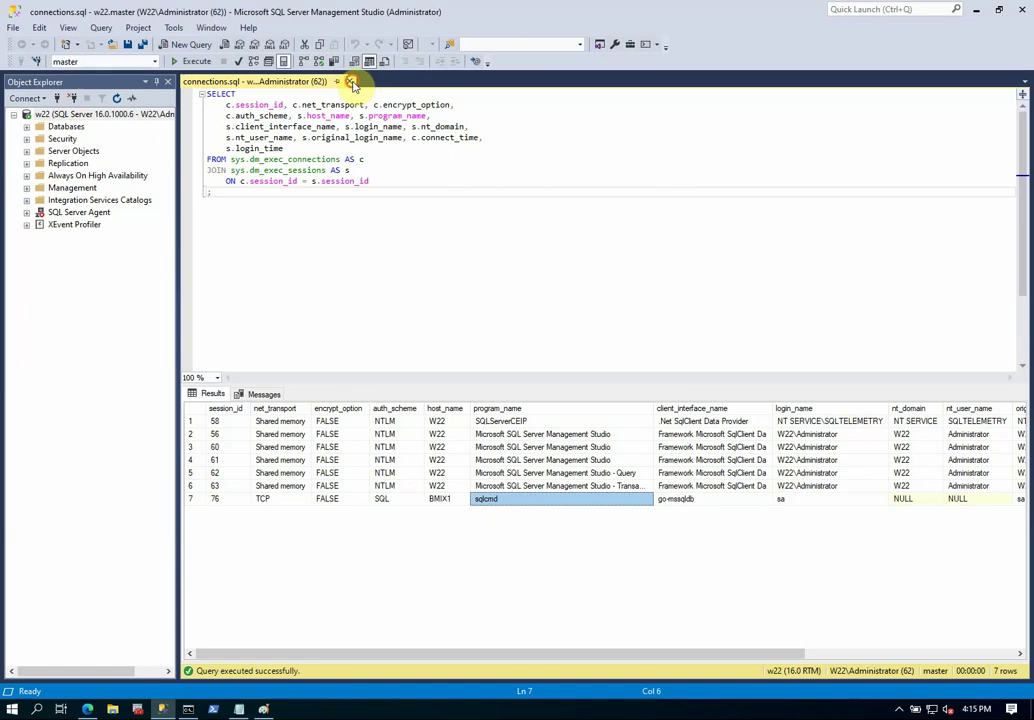
{"action": "left_click", "coordinate": [350, 82]}
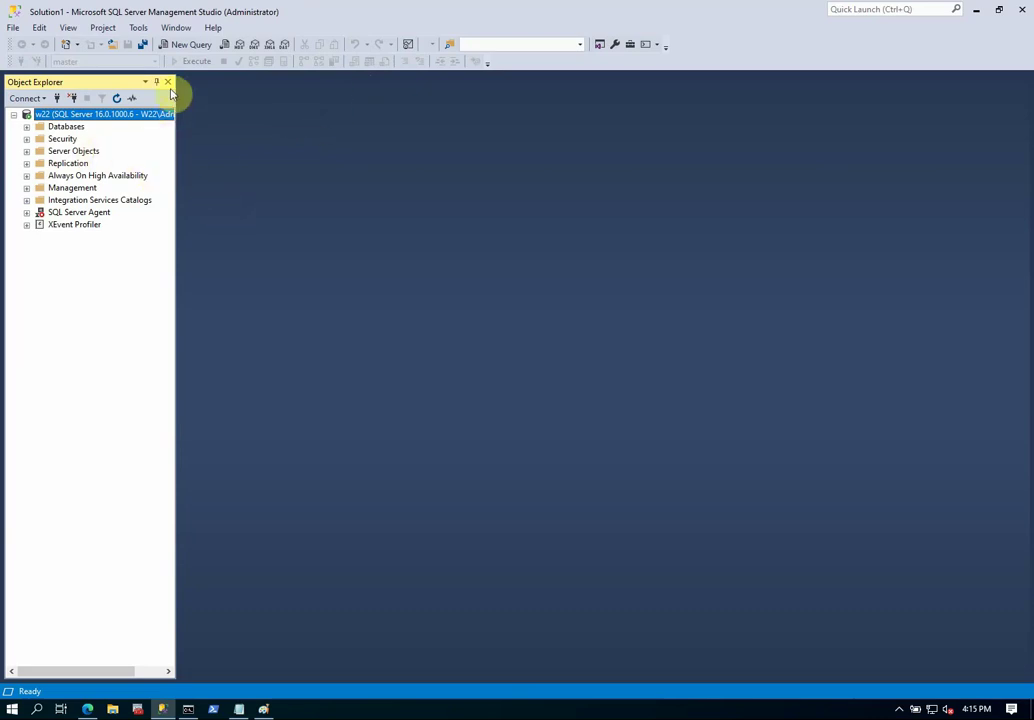
{"action": "left_click", "coordinate": [293, 181]}
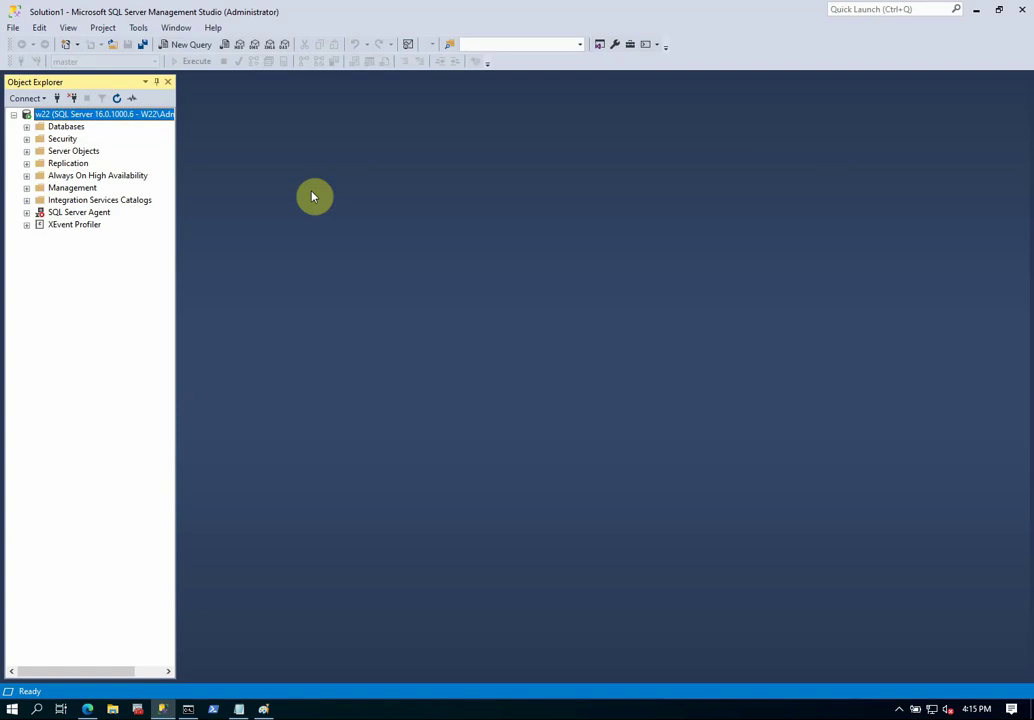
{"action": "key", "text": "ctrl+o"}
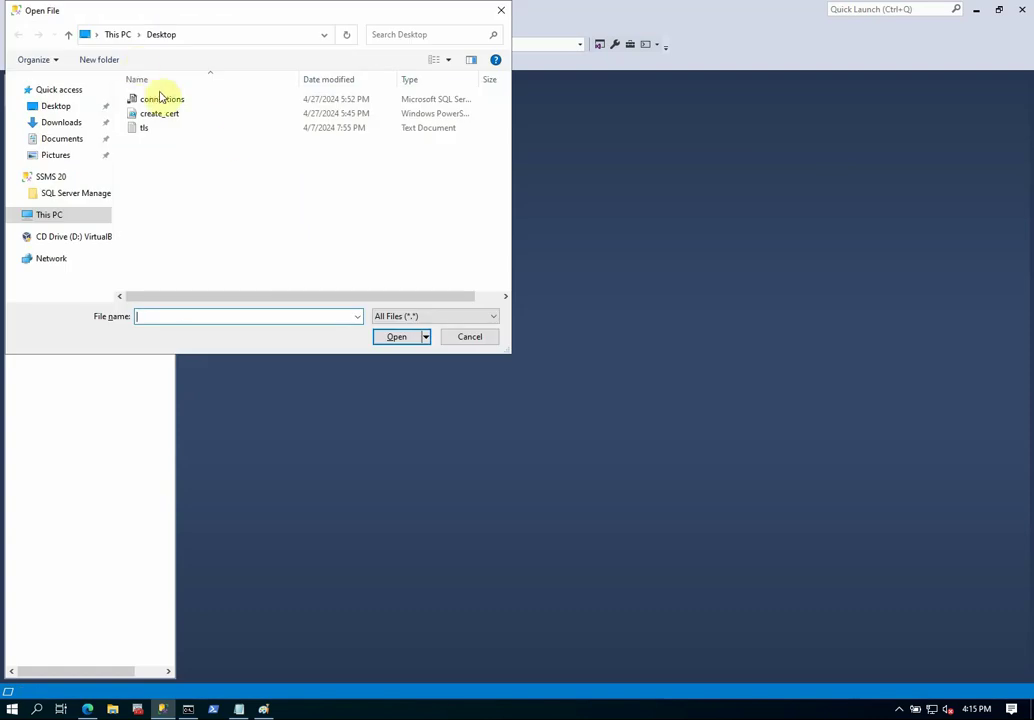
{"action": "left_click", "coordinate": [160, 99]}
{"action": "left_click", "coordinate": [405, 337]}
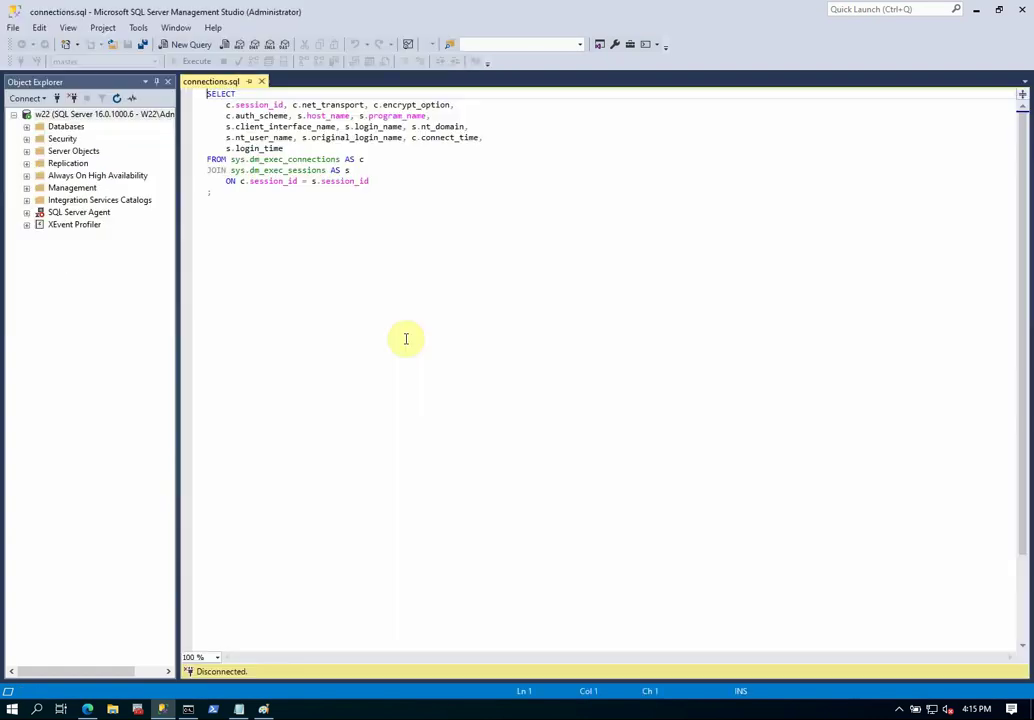
{"action": "left_click", "coordinate": [190, 61]}
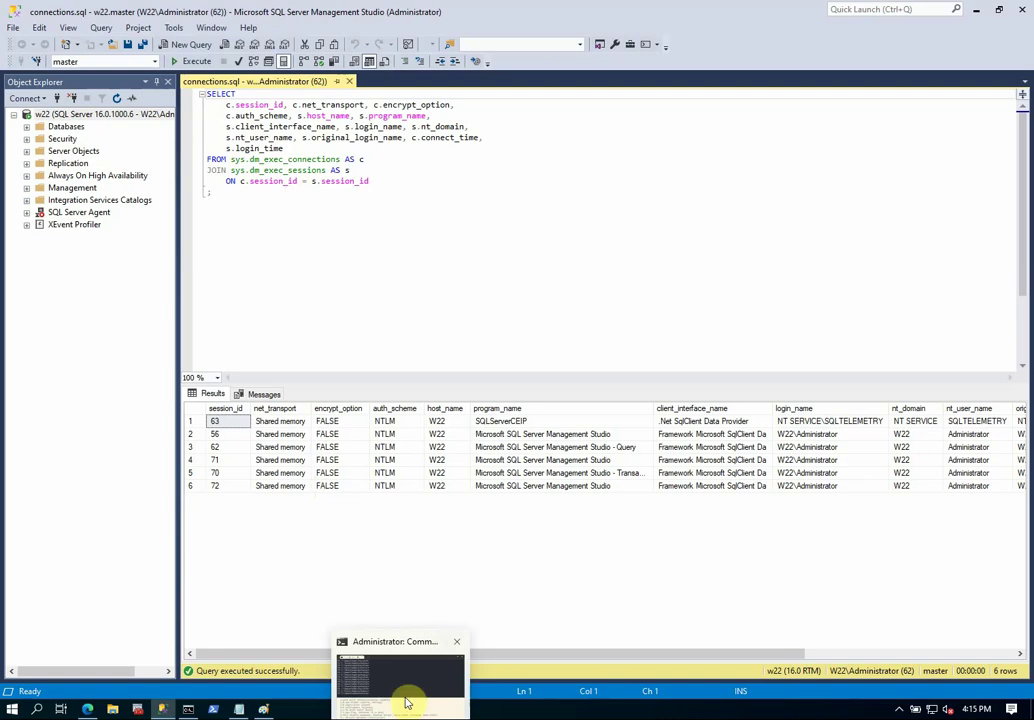
Connect to w22 from PowerShell with sqlcmd -Sw22 as sa with its password, then minimize Terminal.
{"action": "left_click", "coordinate": [404, 692]}
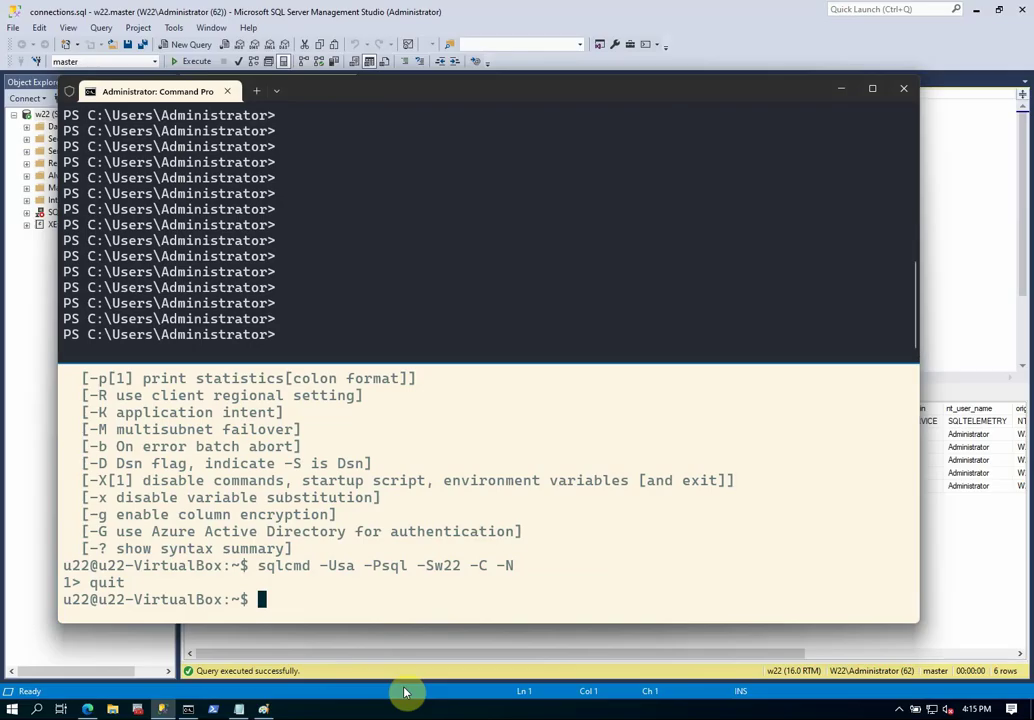
{"action": "left_click", "coordinate": [508, 272]}
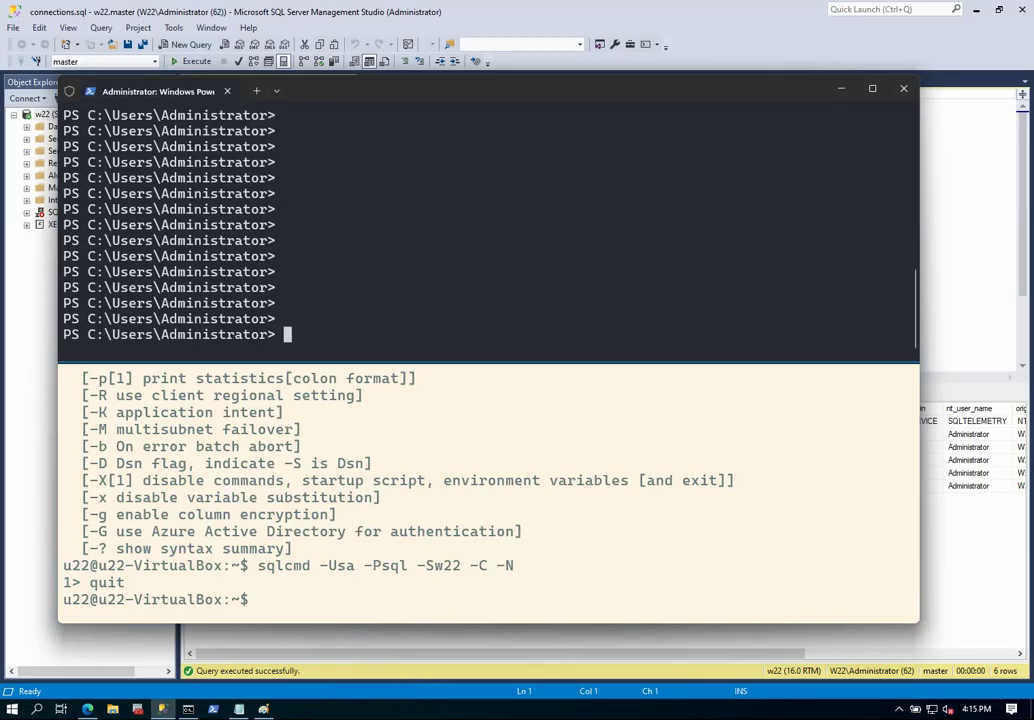
{"action": "type", "text": "sql"}
{"action": "type", "text": "m"}
{"action": "type", "text": "mc"}
{"action": "key", "text": "BackSpace"}
{"action": "key", "text": "BackSpace"}
{"action": "type", "text": "cmd -"}
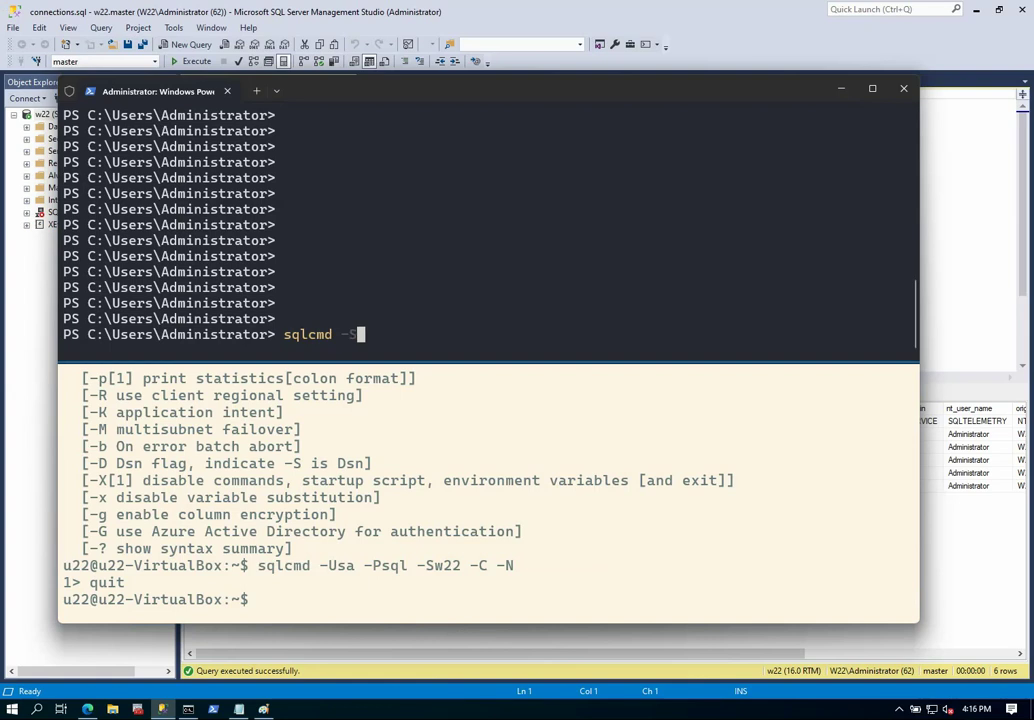
{"action": "type", "text": "Sw22 -Usa -Psql"}
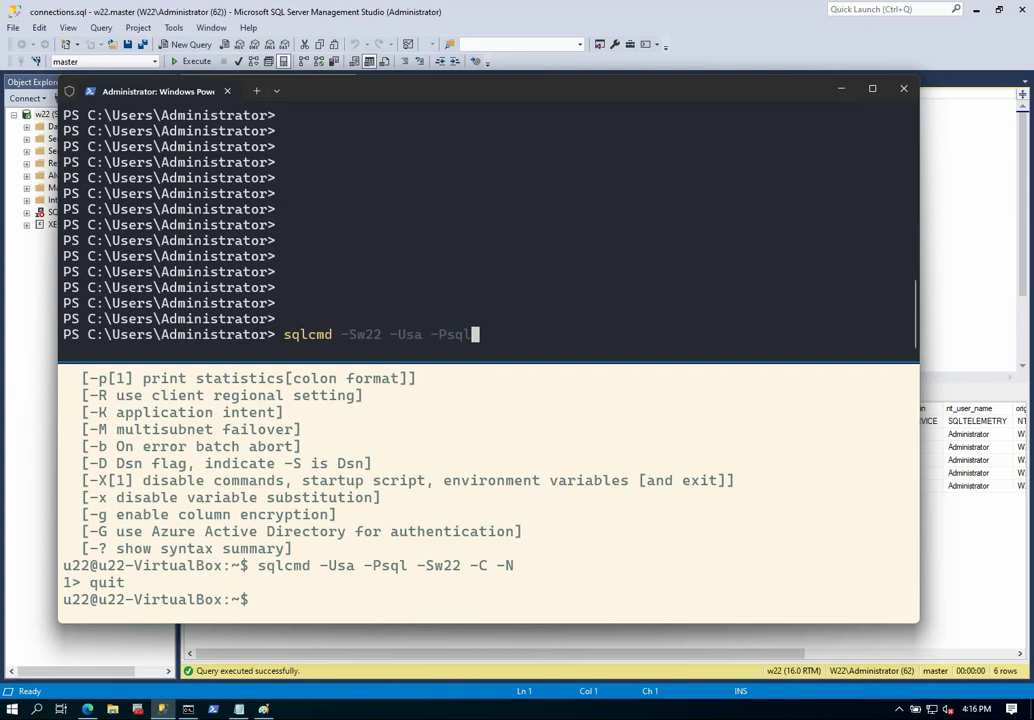
{"action": "key", "text": "Return"}
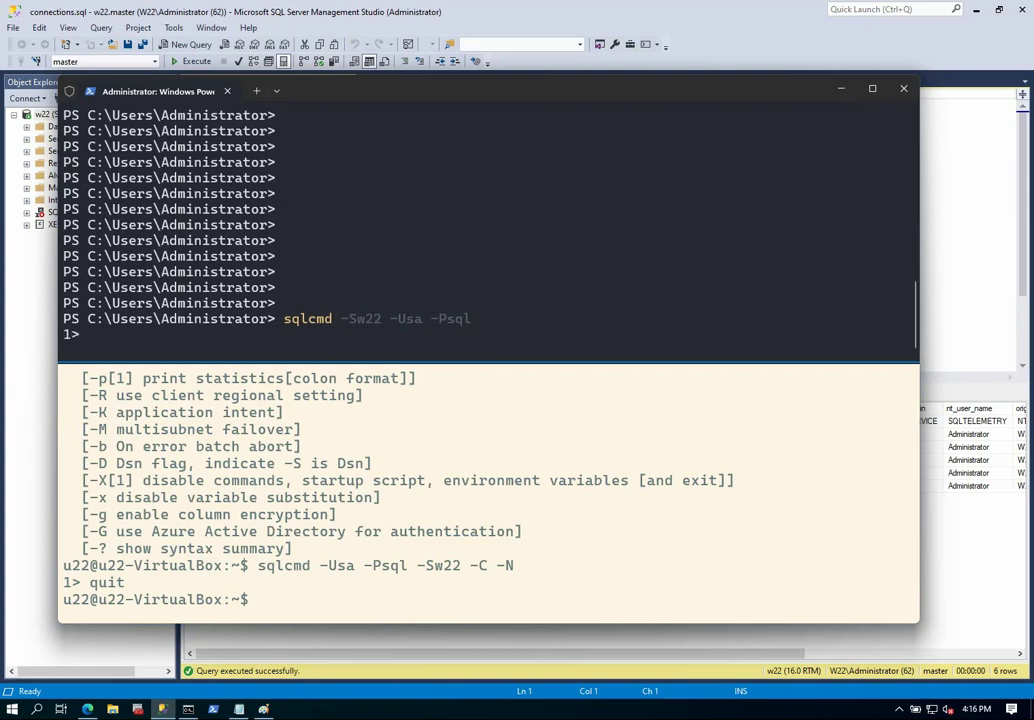
{"action": "left_click", "coordinate": [842, 91]}
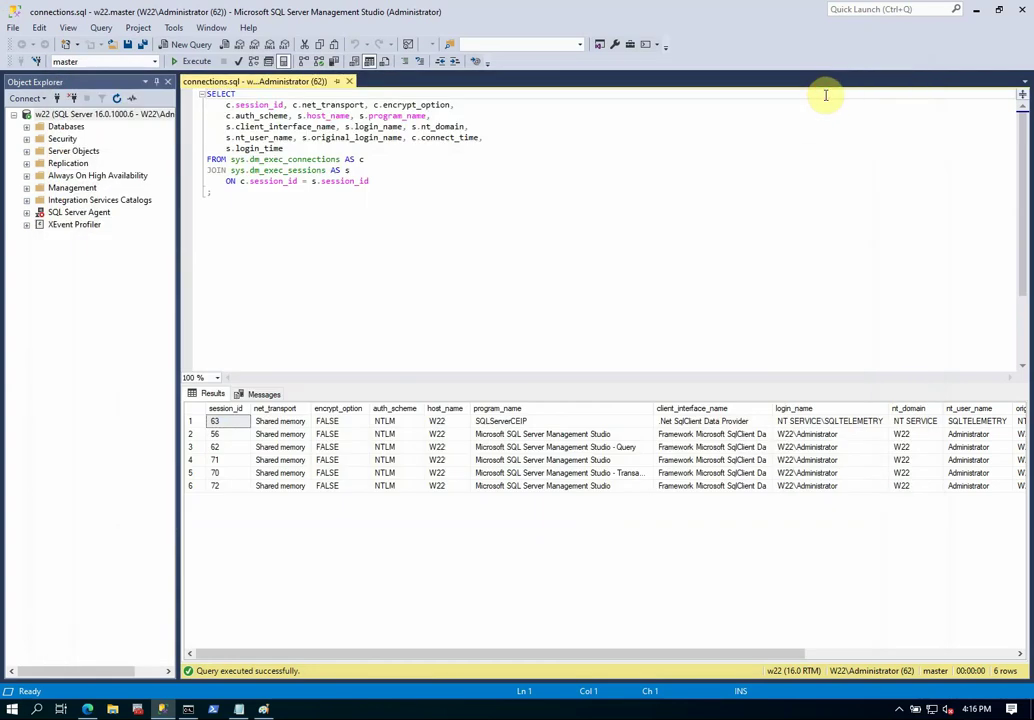
Re-run the connections query to show the new sqlcmd TCP session with encrypt_option FALSE.
{"action": "left_click", "coordinate": [194, 63]}
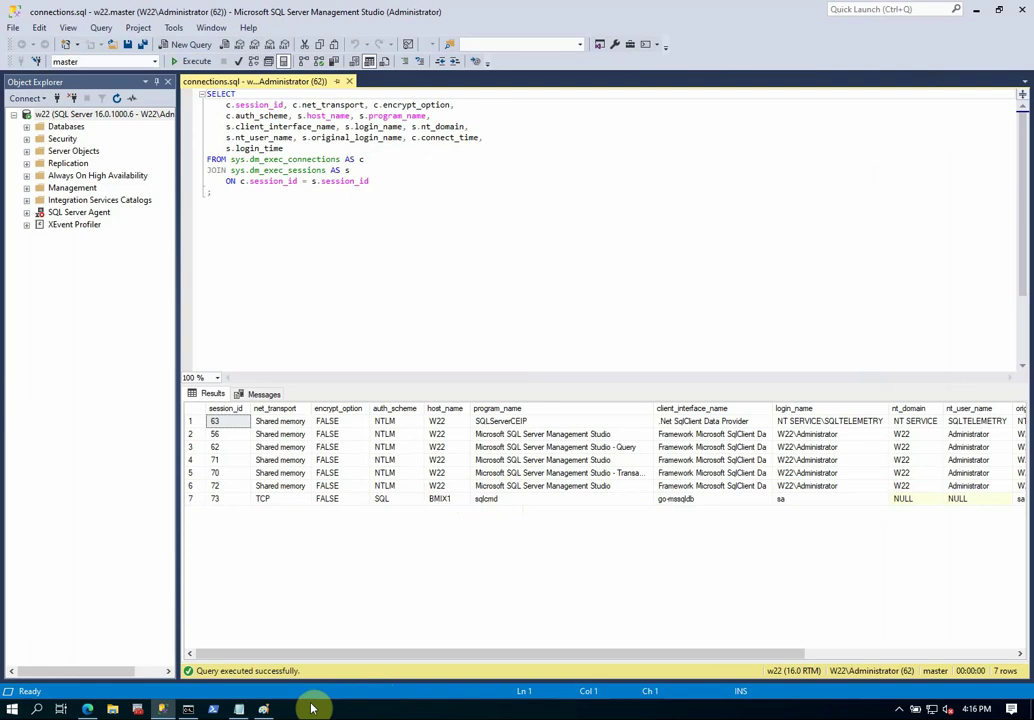
{"action": "mouse_move", "coordinate": [343, 712]}
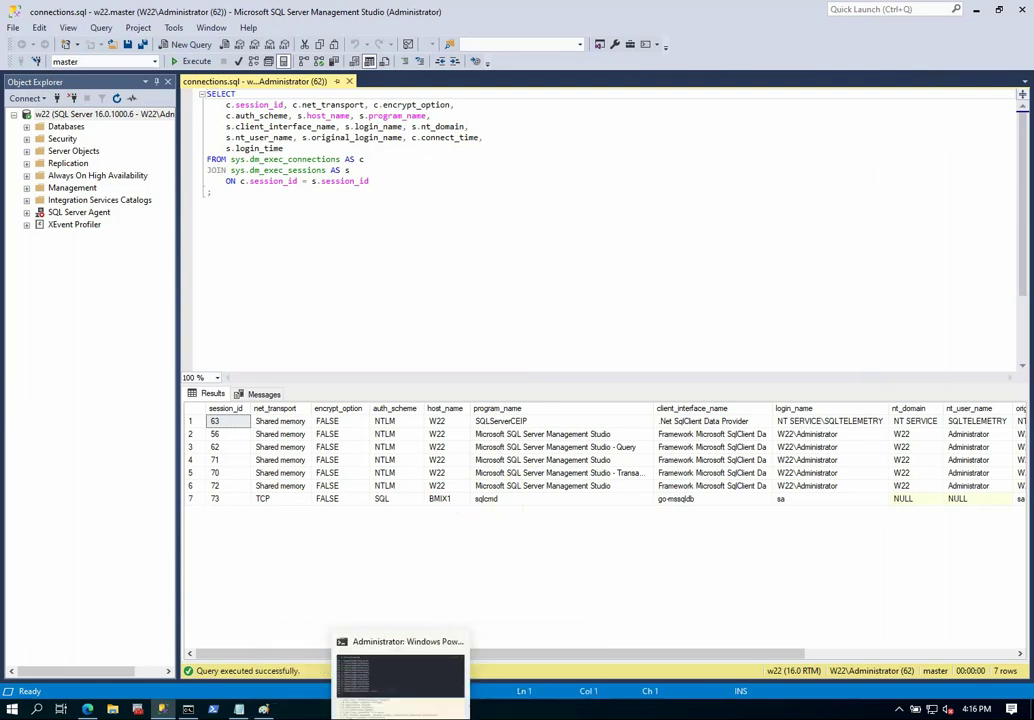
{"action": "left_click", "coordinate": [397, 712]}
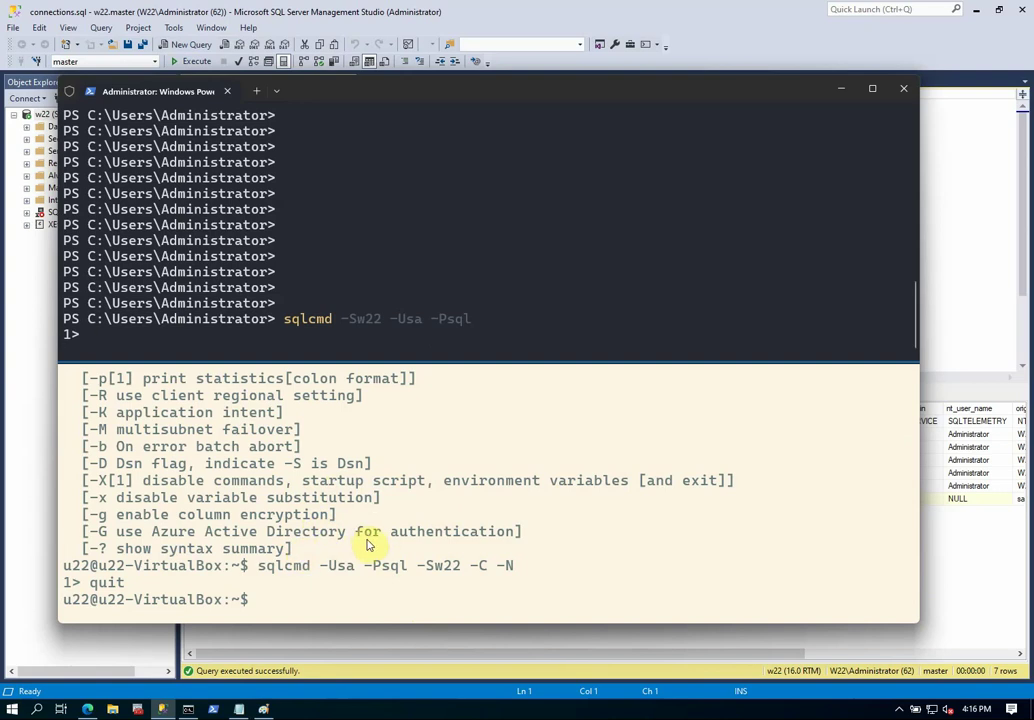
In the Linux pane, print /etc/os-release to confirm Ubuntu 22.04.4 LTS.
{"action": "key", "text": "Return"}
{"action": "key", "text": "Return"}
{"action": "left_click", "coordinate": [390, 572]}
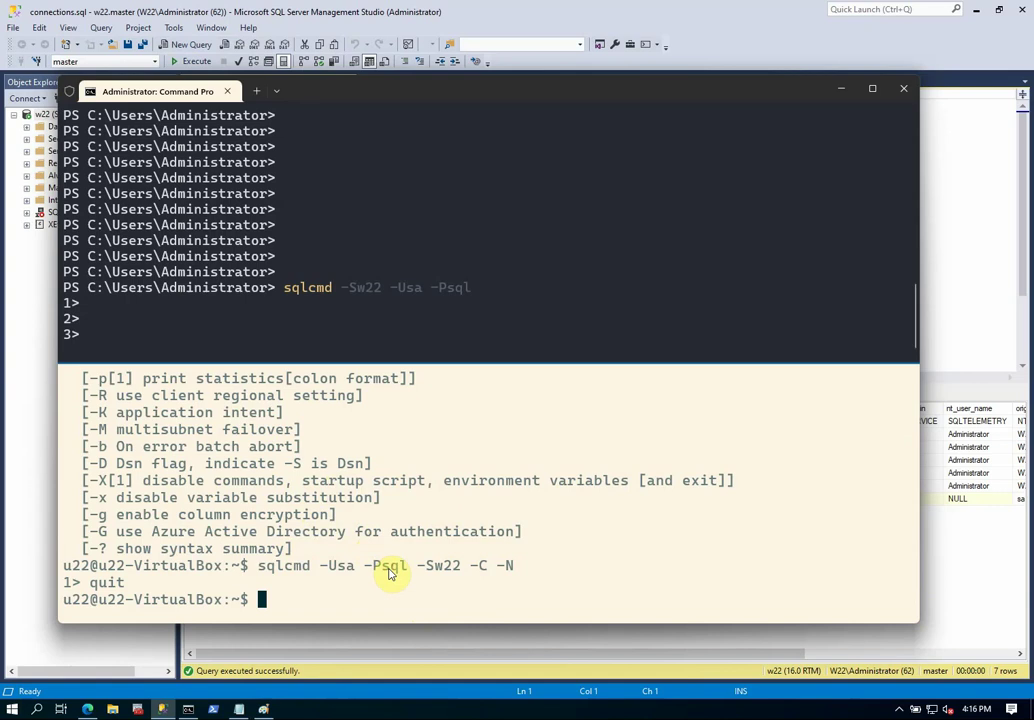
{"action": "type", "text": "cay"}
{"action": "key", "text": "BackSpace"}
{"action": "type", "text": "t /etc/"}
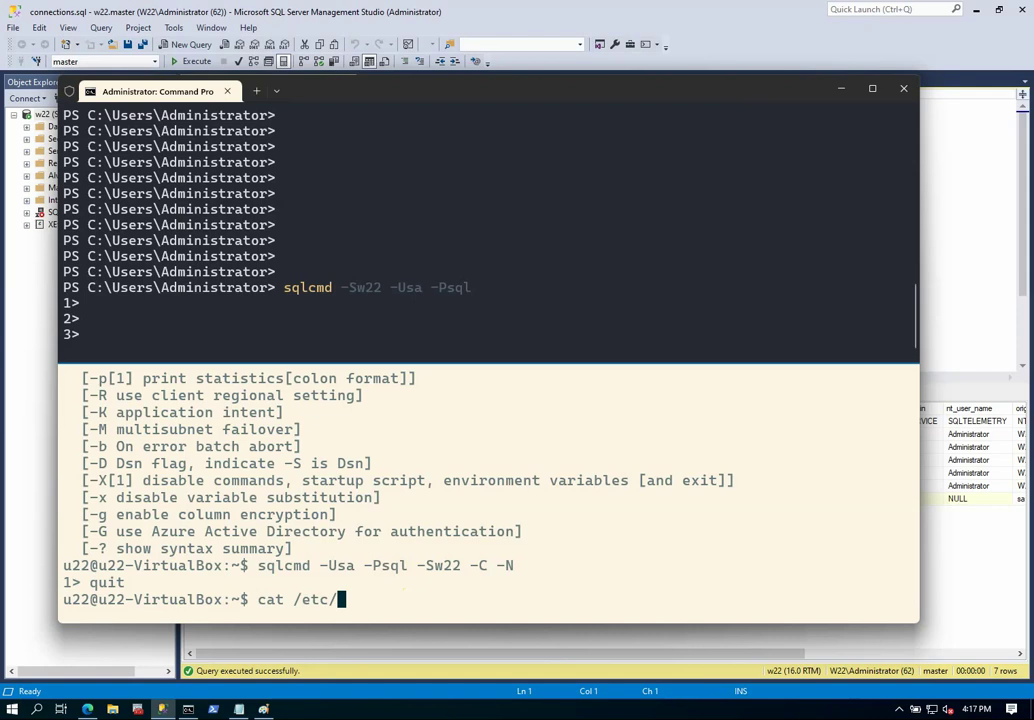
{"action": "type", "text": "os-"}
{"action": "key", "text": "Tab"}
{"action": "key", "text": "Return"}
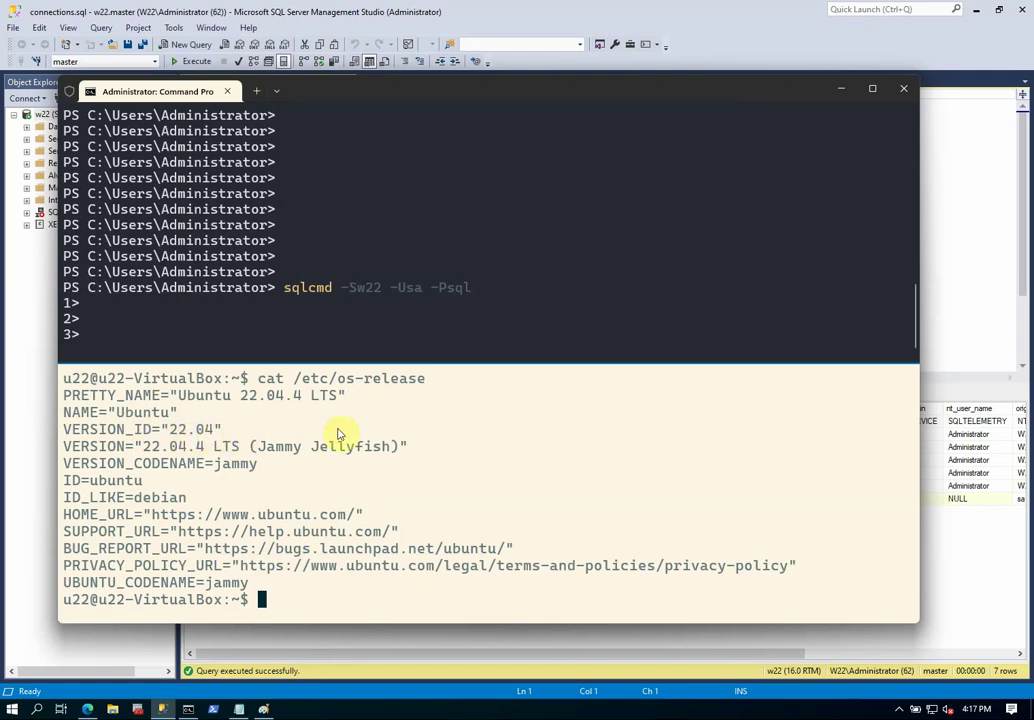
Connect to w22 with sqlcmd -Usa -Sw22 -C, trusting the certificate, then quit.
{"action": "key", "text": "Up"}
{"action": "key", "text": "Up"}
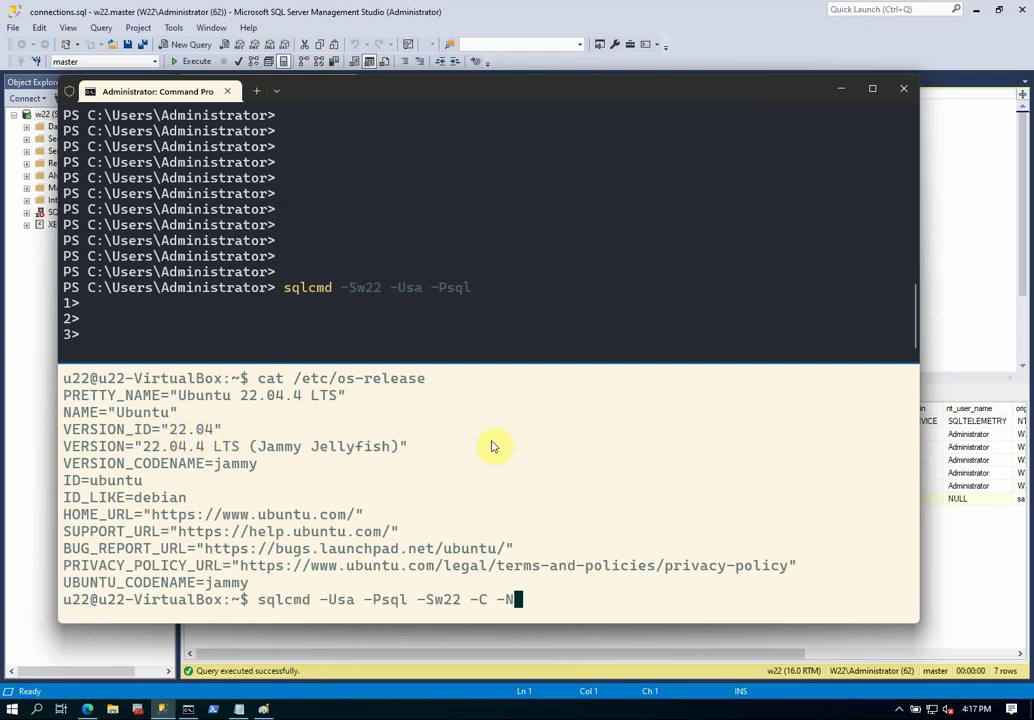
{"action": "key", "text": "BackSpace"}
{"action": "key", "text": "BackSpace"}
{"action": "key", "text": "BackSpace"}
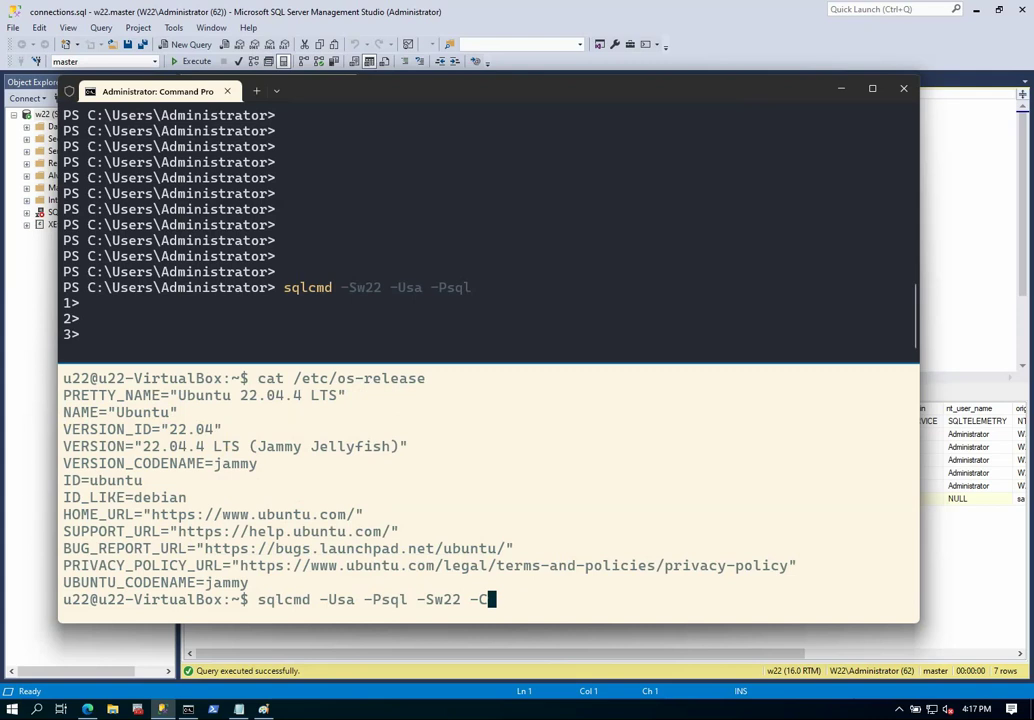
{"action": "key", "text": "Return"}
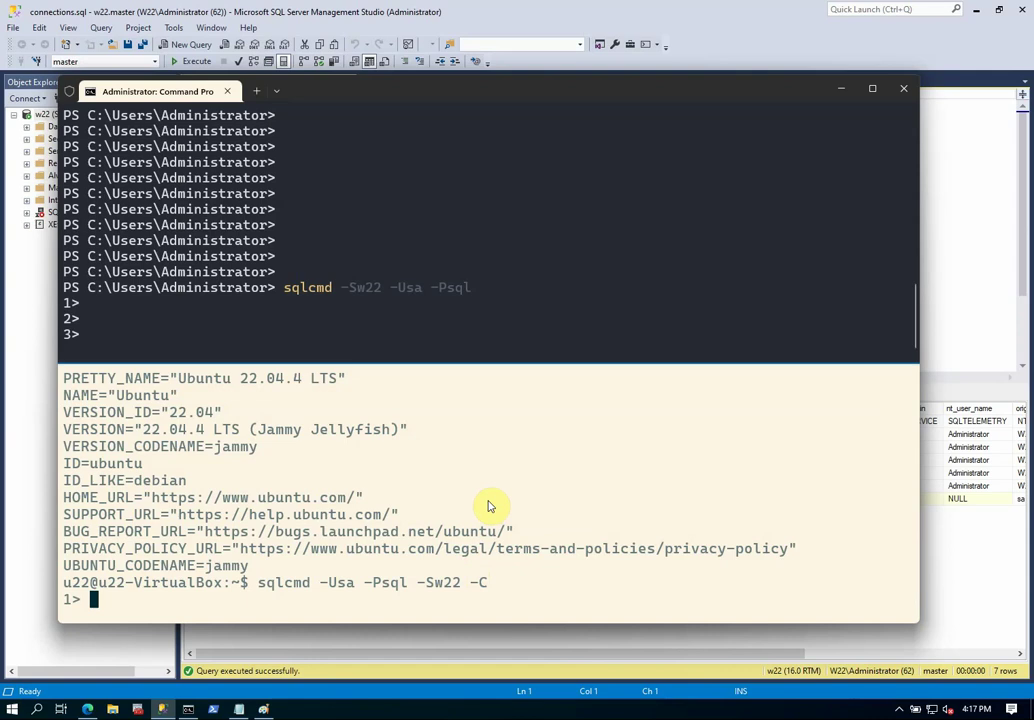
{"action": "type", "text": "quit"}
{"action": "key", "text": "Return"}
Display the sqlcmd help with sqlcmd -?
{"action": "key", "text": "Up"}
{"action": "key", "text": "BackSpace"}
{"action": "key", "text": "BackSpace"}
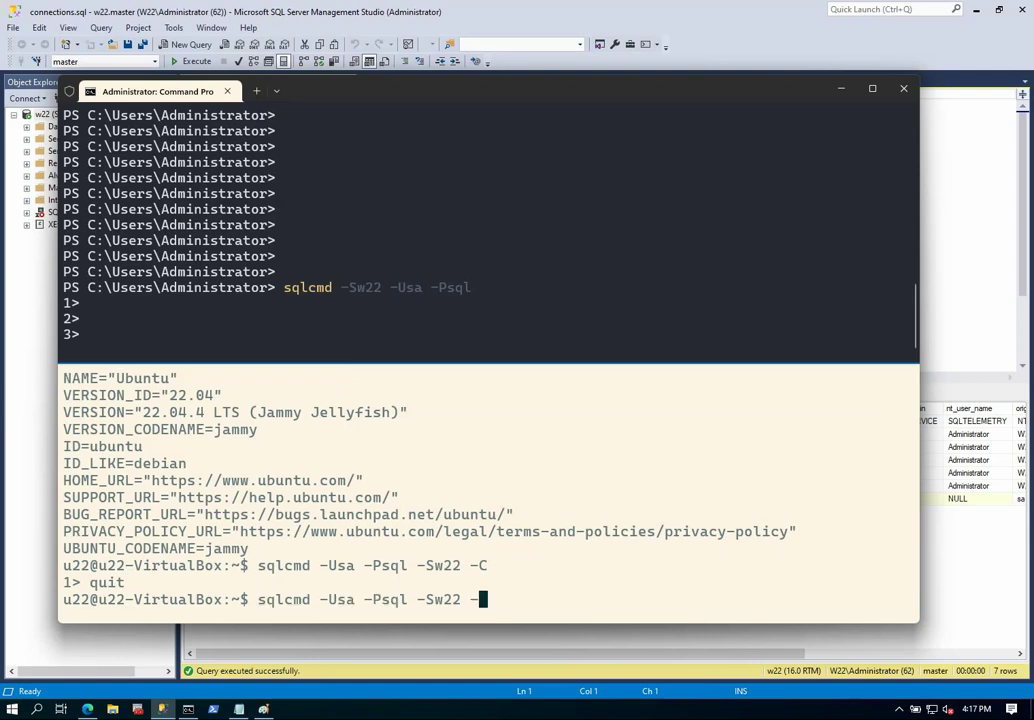
{"action": "key", "text": "BackSpace"}
{"action": "key", "text": "BackSpace"}
{"action": "key", "text": "BackSpace"}
{"action": "key", "text": "BackSpace"}
{"action": "key", "text": "BackSpace"}
{"action": "key", "text": "BackSpace"}
{"action": "key", "text": "BackSpace"}
{"action": "key", "text": "BackSpace"}
{"action": "key", "text": "BackSpace"}
{"action": "key", "text": "BackSpace"}
{"action": "key", "text": "BackSpace"}
{"action": "key", "text": "BackSpace"}
{"action": "key", "text": "BackSpace"}
{"action": "key", "text": "BackSpace"}
{"action": "key", "text": "BackSpace"}
{"action": "key", "text": "BackSpace"}
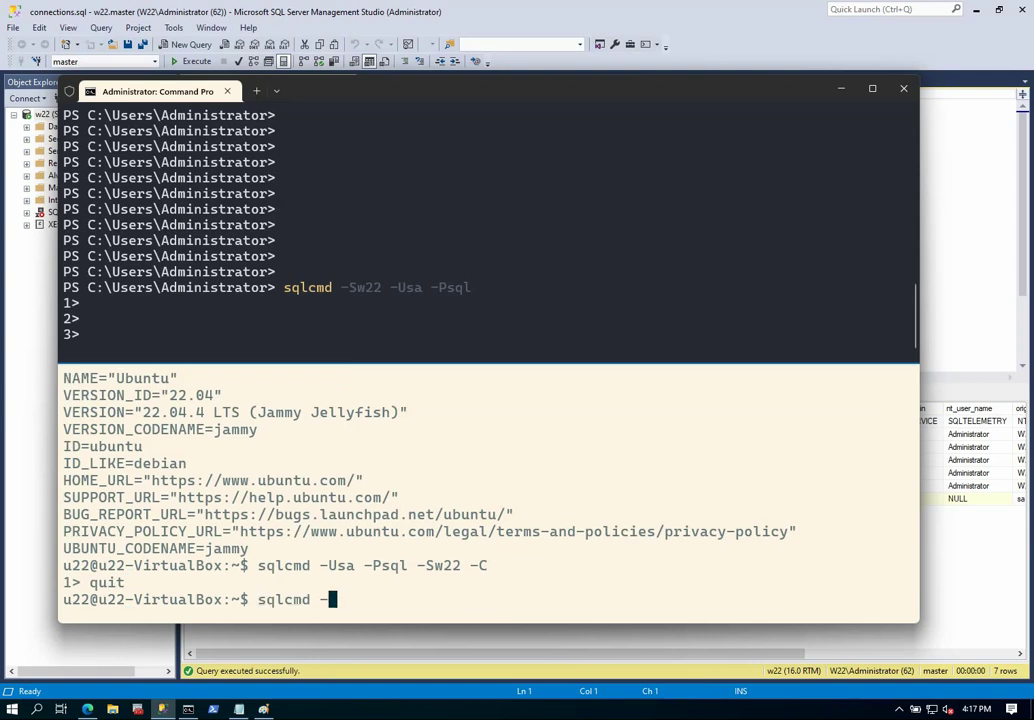
{"action": "type", "text": "?"}
{"action": "key", "text": "Return"}
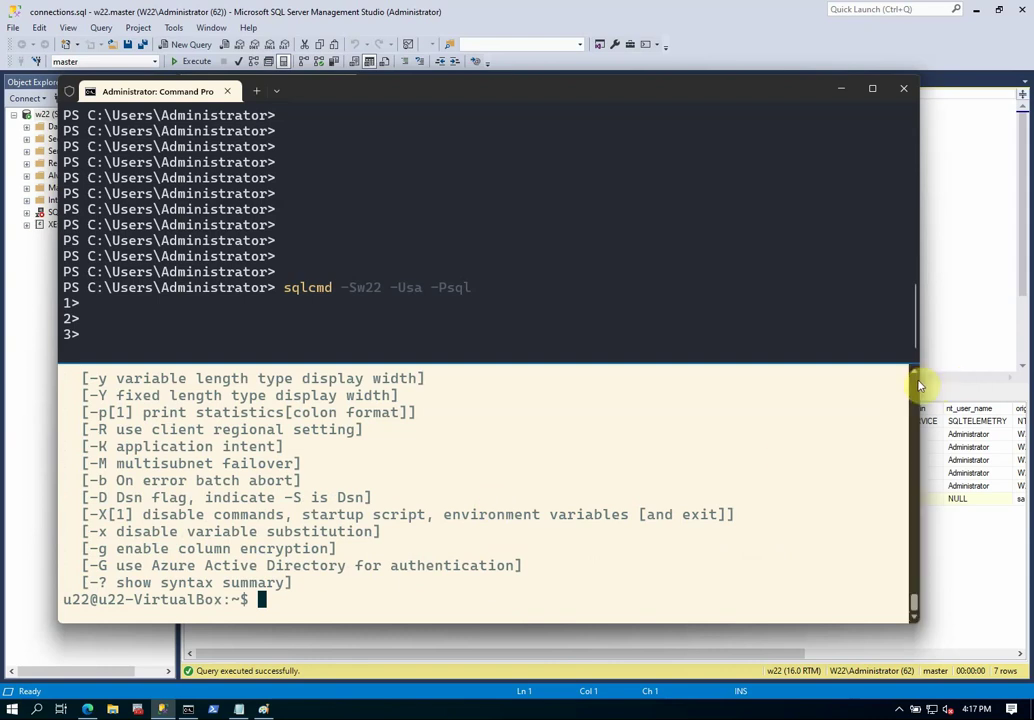
Note the Trust Server Certificate option in help, then connect to w22 as sa with -C and quit.
{"action": "scroll", "coordinate": [920, 385], "scroll_direction": "up", "scroll_amount": 4}
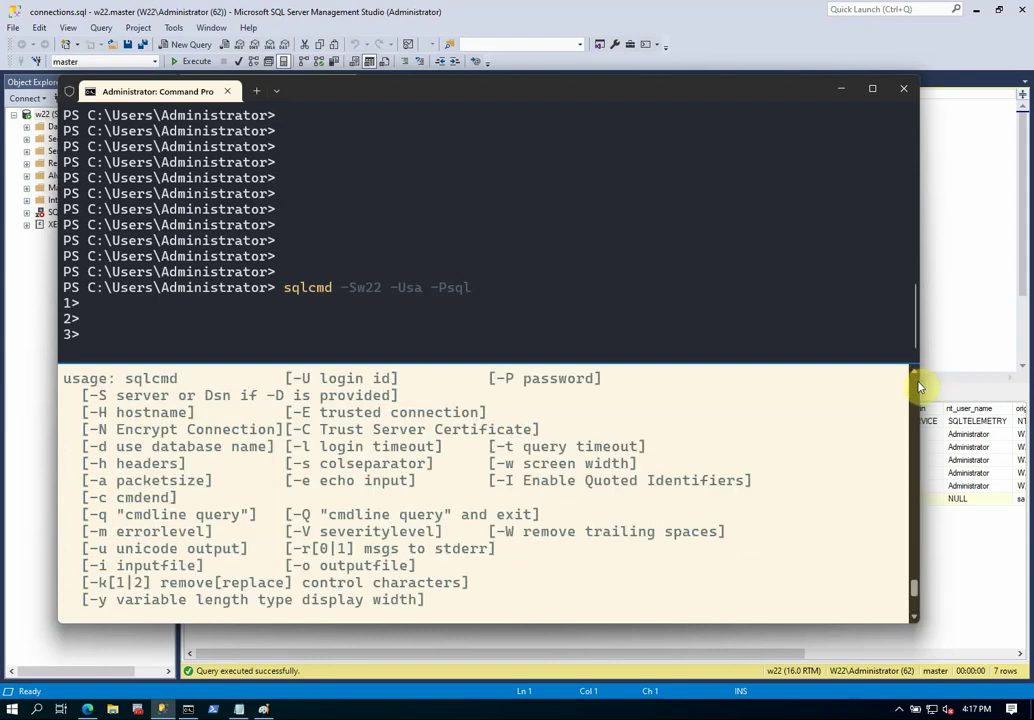
{"action": "left_click_drag", "start_coordinate": [328, 430], "coordinate": [512, 432]}
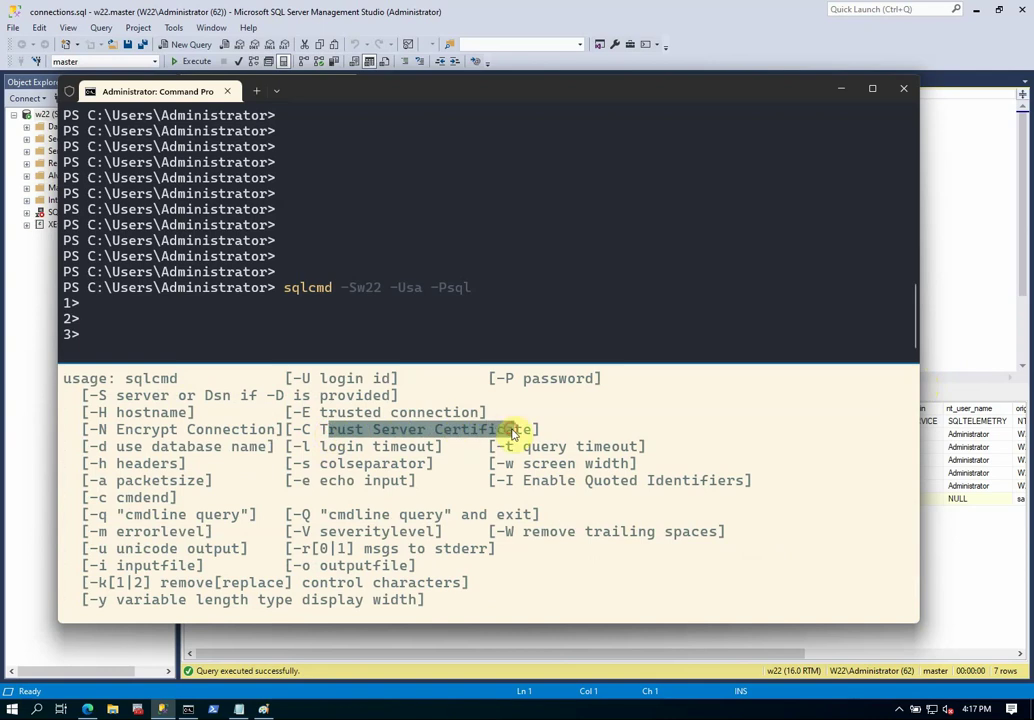
{"action": "left_click", "coordinate": [545, 528]}
{"action": "scroll", "coordinate": [545, 531], "scroll_direction": "down", "scroll_amount": 5}
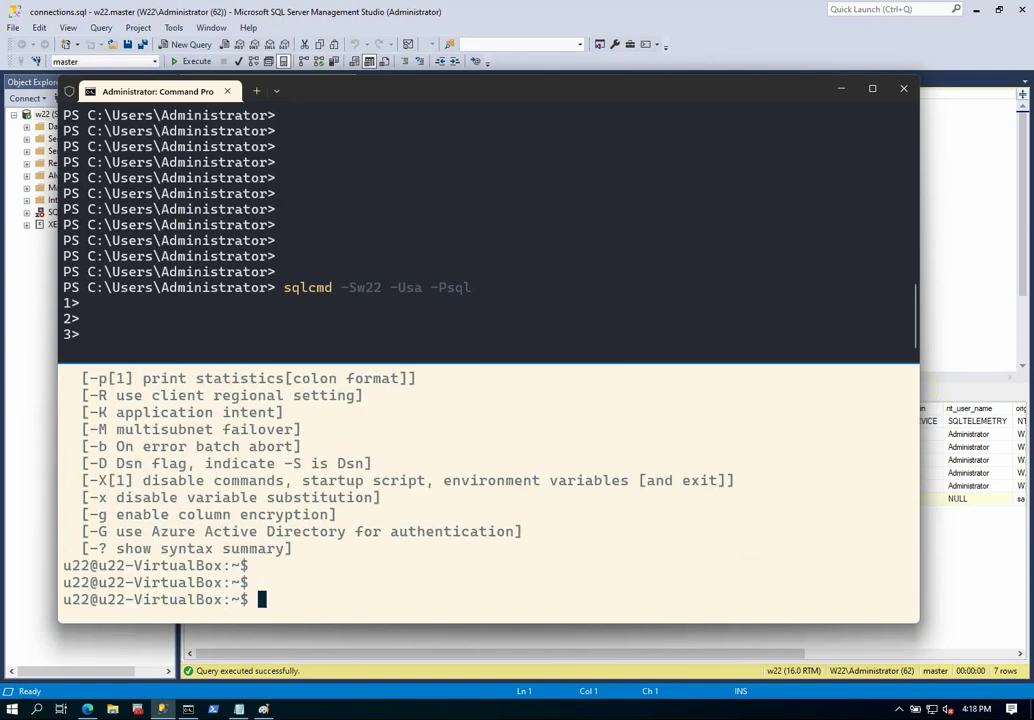
{"action": "type", "text": "sqlcmd -Usa -Psql -Sw22 -C"}
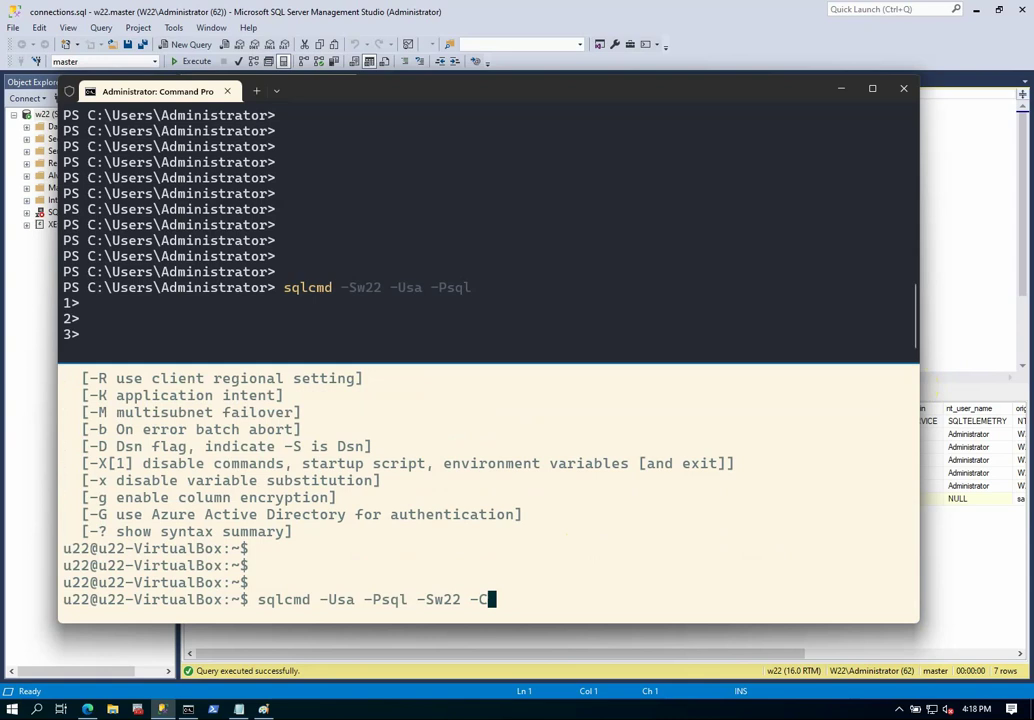
{"action": "key", "text": "Return"}
{"action": "type", "text": "quit"}
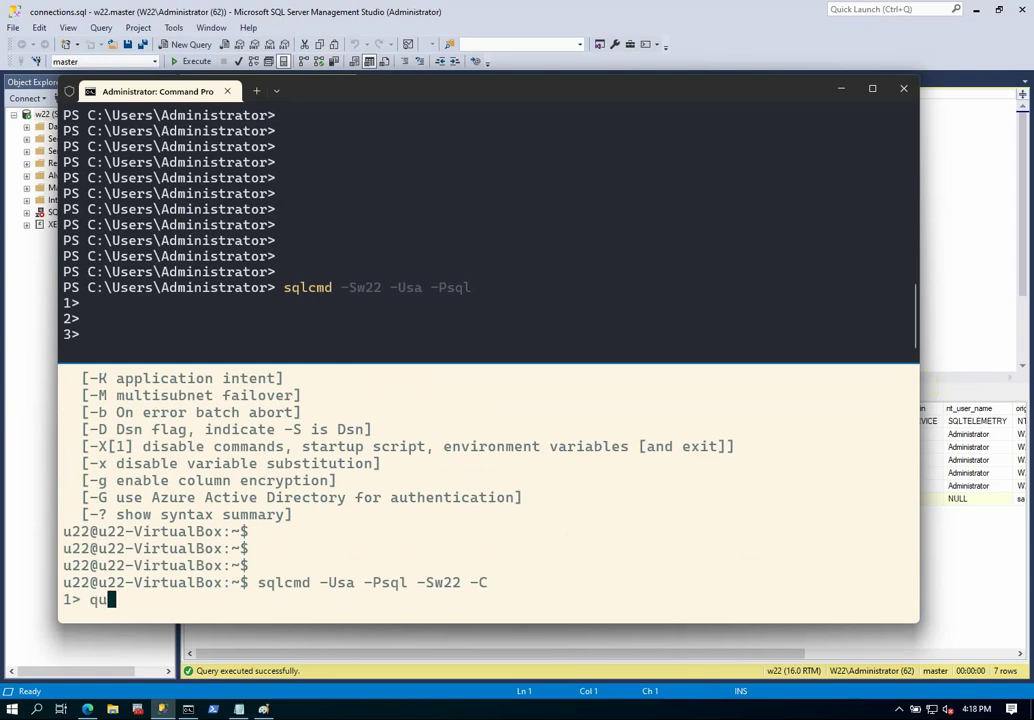
{"action": "key", "text": "Return"}
Retry the sqlcmd connection without -C, which fails with a self-signed certificate verify error.
{"action": "key", "text": "Up"}
{"action": "key", "text": "BackSpace"}
{"action": "key", "text": "BackSpace"}
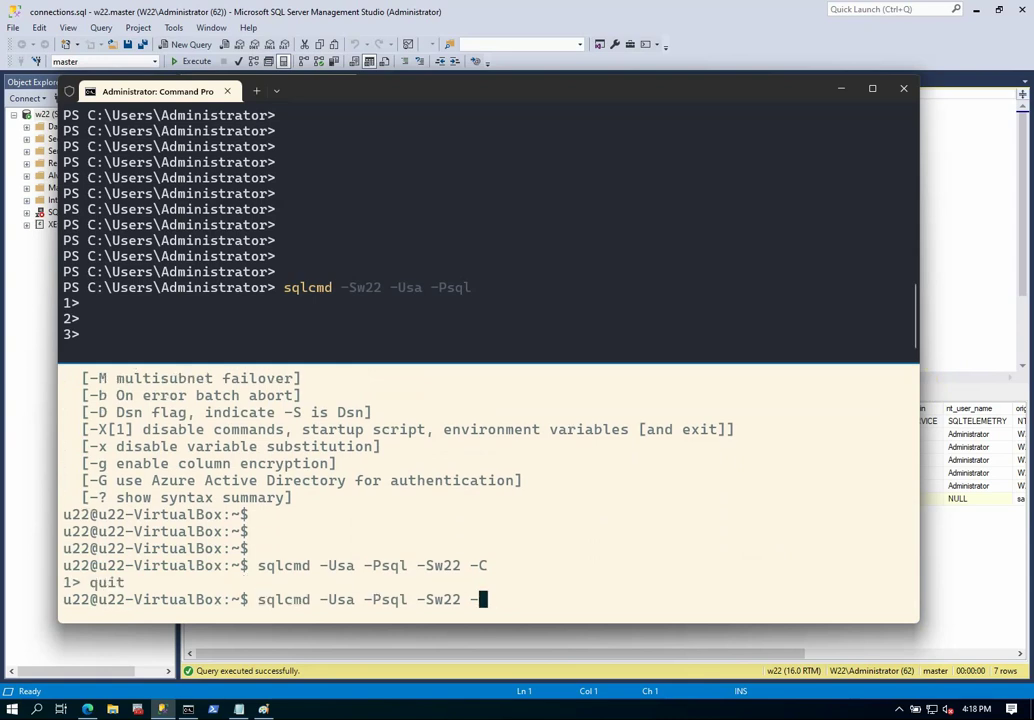
{"action": "key", "text": "Return"}
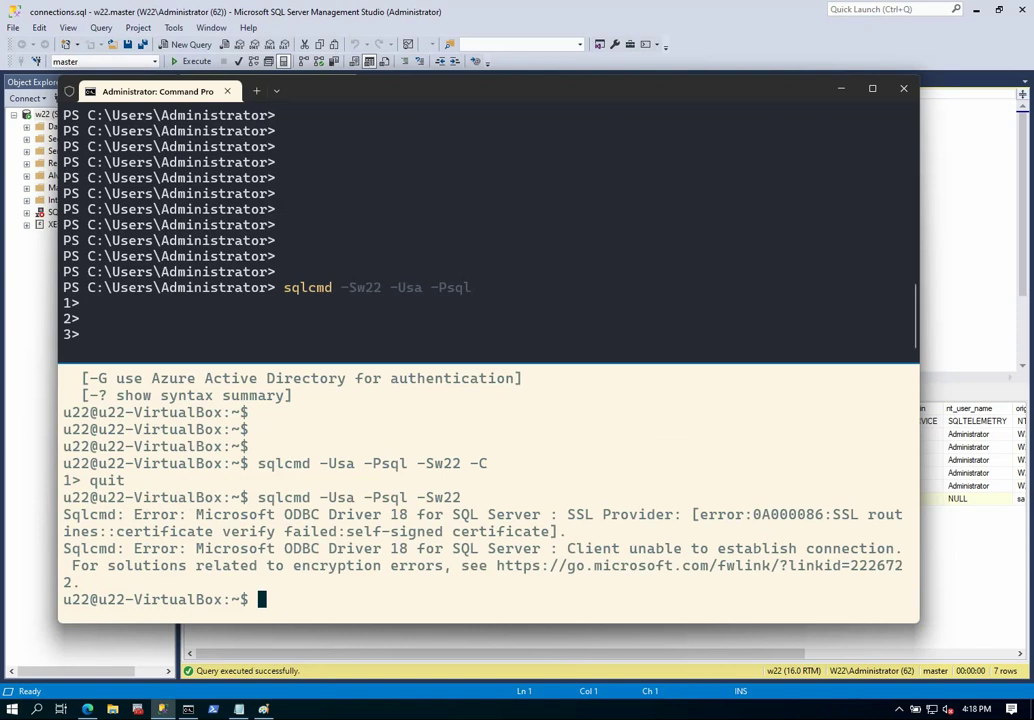
{"action": "left_click_drag", "start_coordinate": [345, 531], "coordinate": [526, 531]}
{"action": "left_click", "coordinate": [383, 505]}
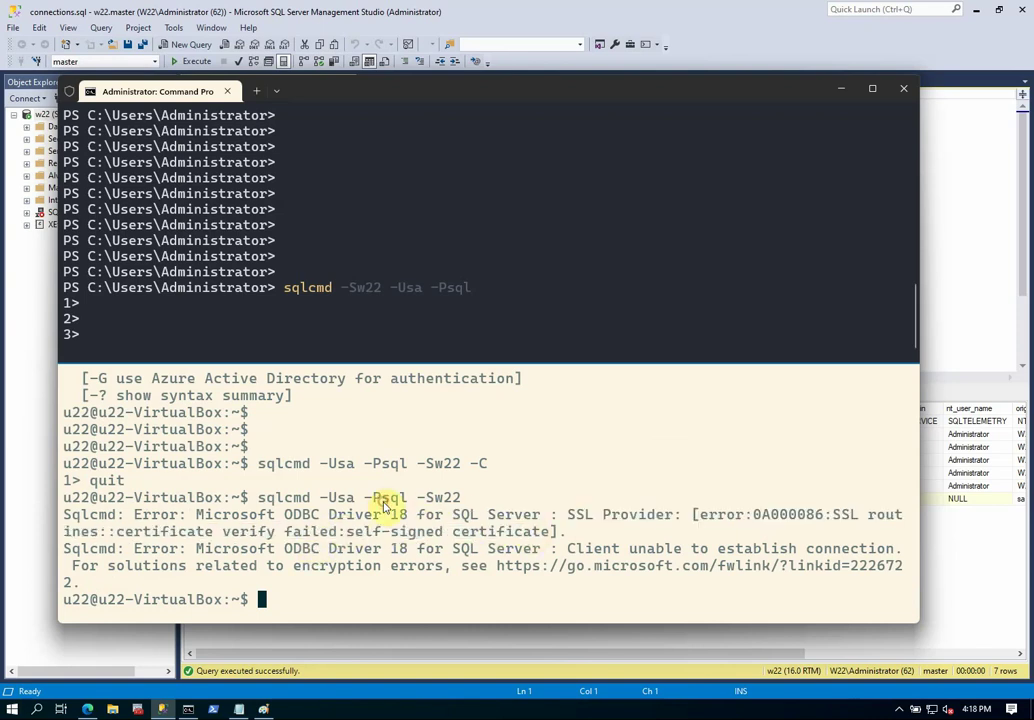
Copy the earlier -C sqlcmd command to the prompt and rerun it to reconnect to w22.
{"action": "left_click_drag", "start_coordinate": [258, 463], "coordinate": [485, 465]}
{"action": "key", "text": "ctrl+c"}
{"action": "right_click", "coordinate": [485, 465]}
{"action": "right_click", "coordinate": [608, 476]}
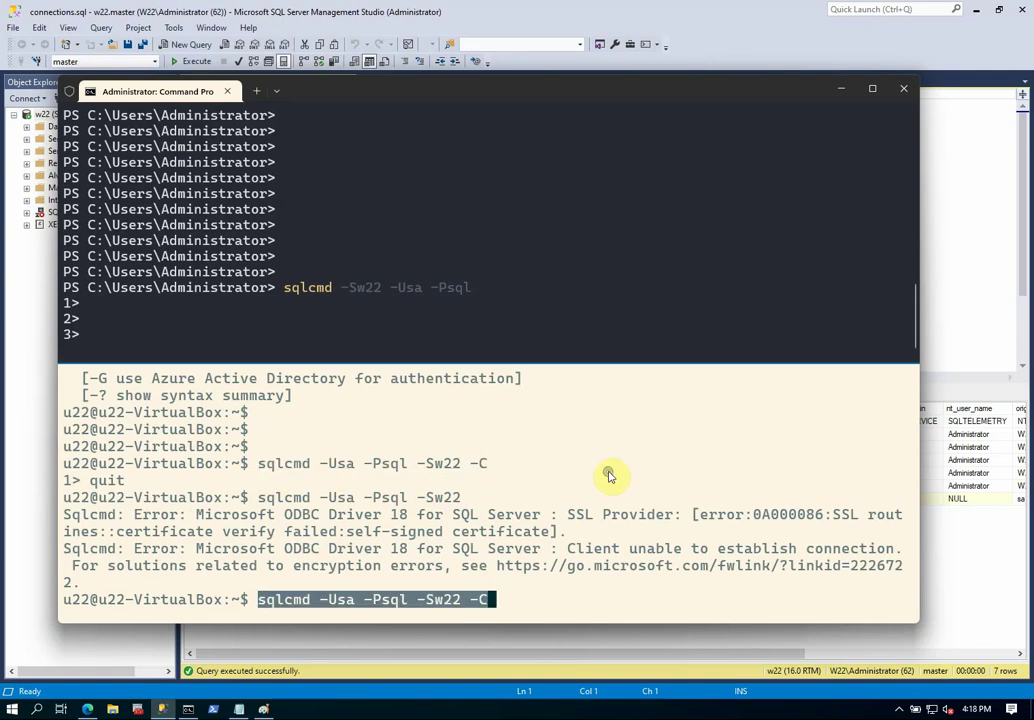
{"action": "key", "text": "Return"}
{"action": "key", "text": "Return"}
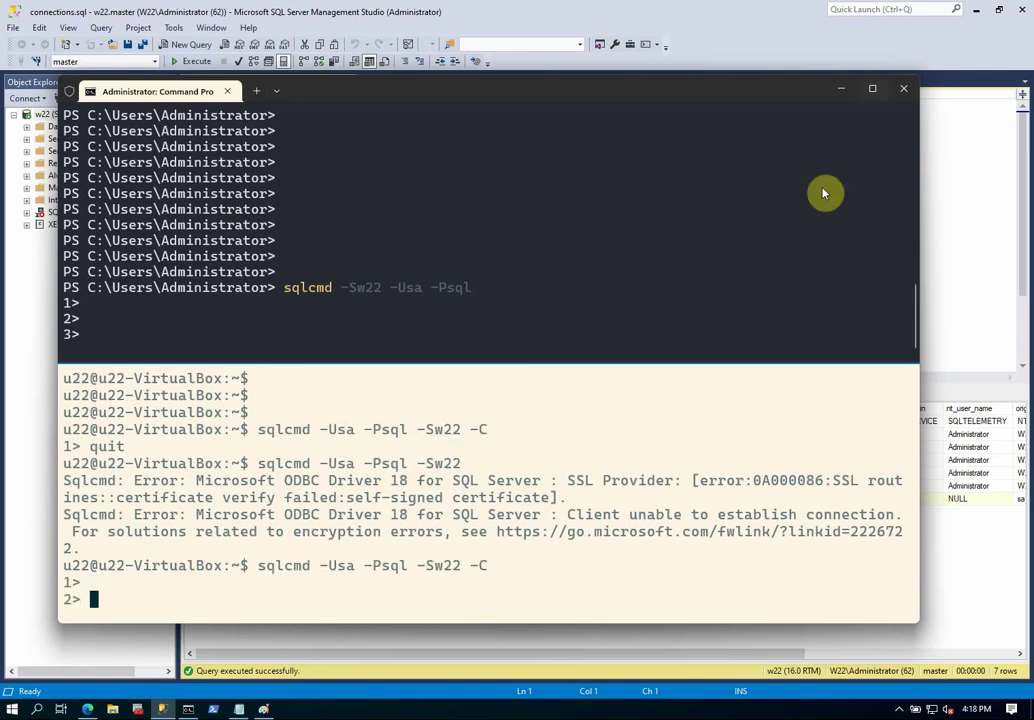
Re-run the connections query to confirm the encrypted TCP SQLCMD session from u22-VirtualBox, then minimize SSMS.
{"action": "left_click", "coordinate": [842, 93]}
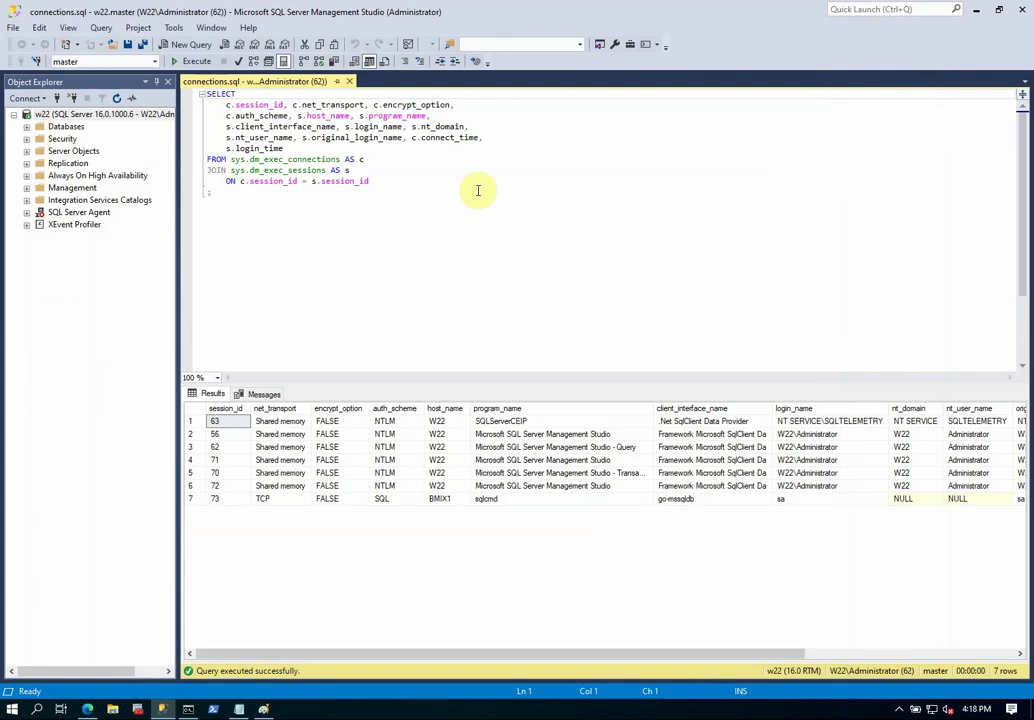
{"action": "left_click", "coordinate": [196, 62]}
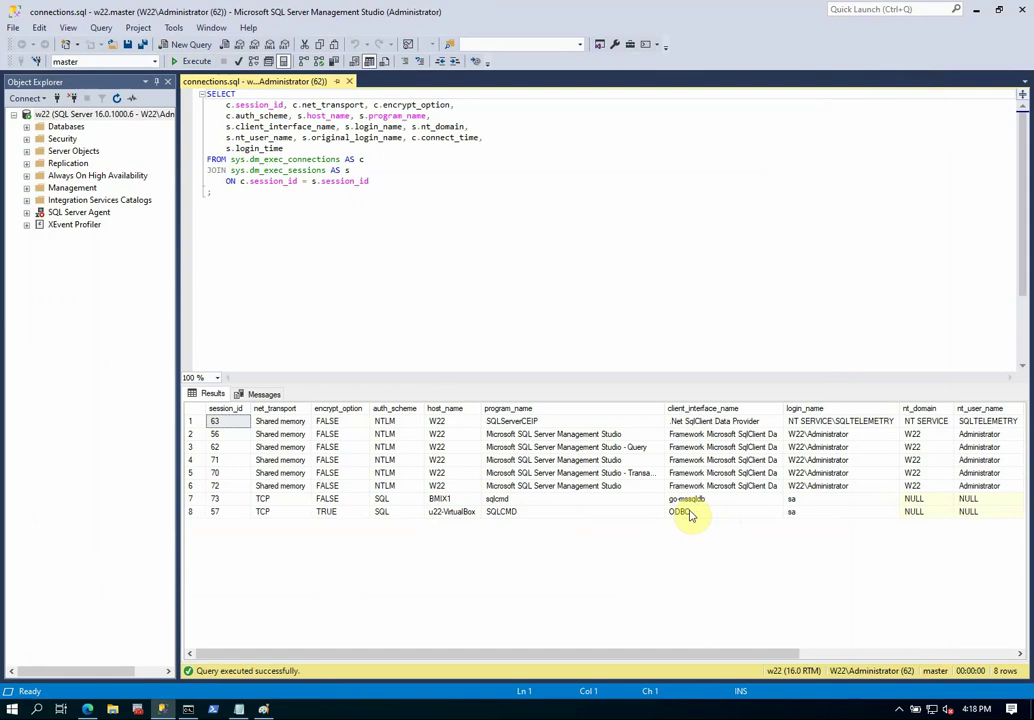
{"action": "left_click", "coordinate": [973, 14]}
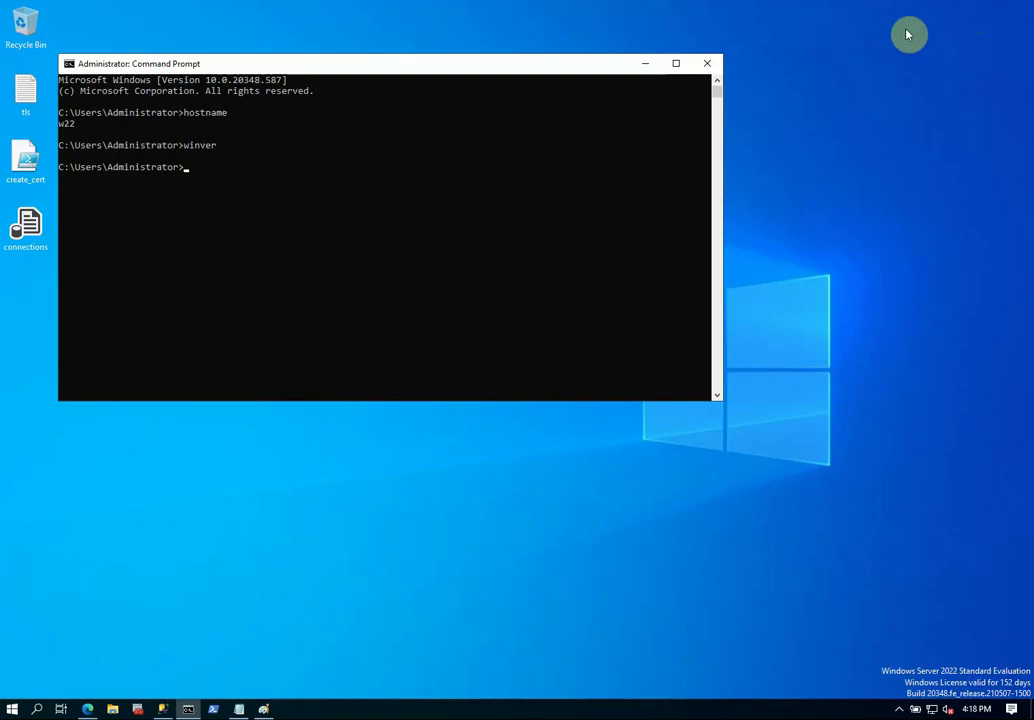
Minimize Command Prompt and open the create_cert script from the desktop in Notepad.
{"action": "left_click", "coordinate": [645, 68]}
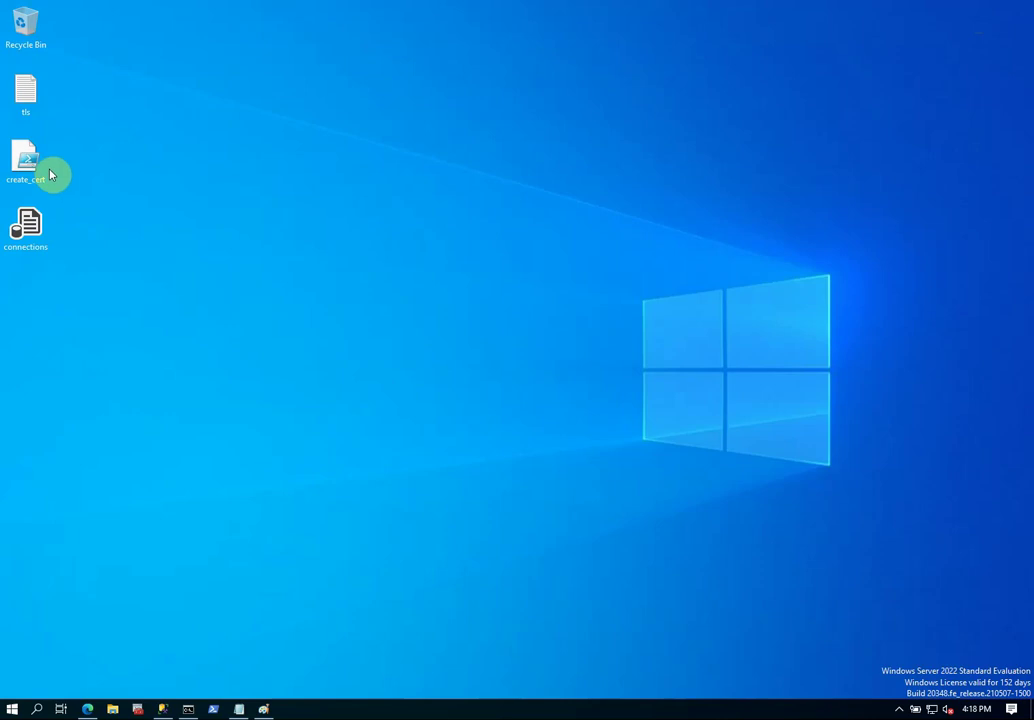
{"action": "left_click_drag", "start_coordinate": [27, 160], "coordinate": [333, 232]}
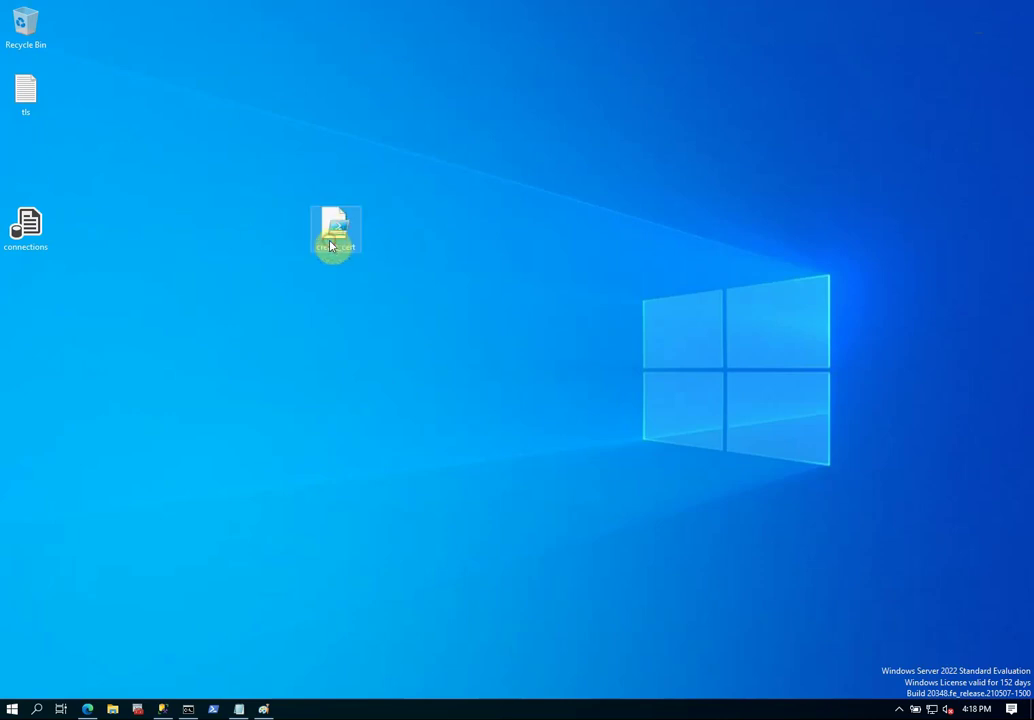
{"action": "right_click", "coordinate": [333, 232]}
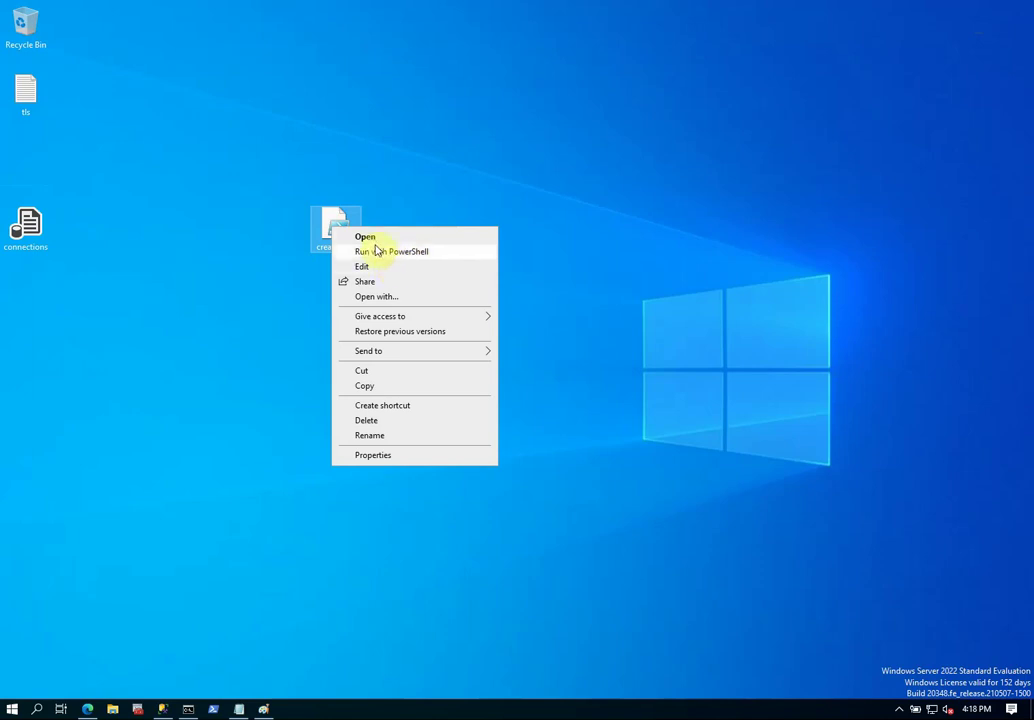
{"action": "left_click", "coordinate": [372, 237]}
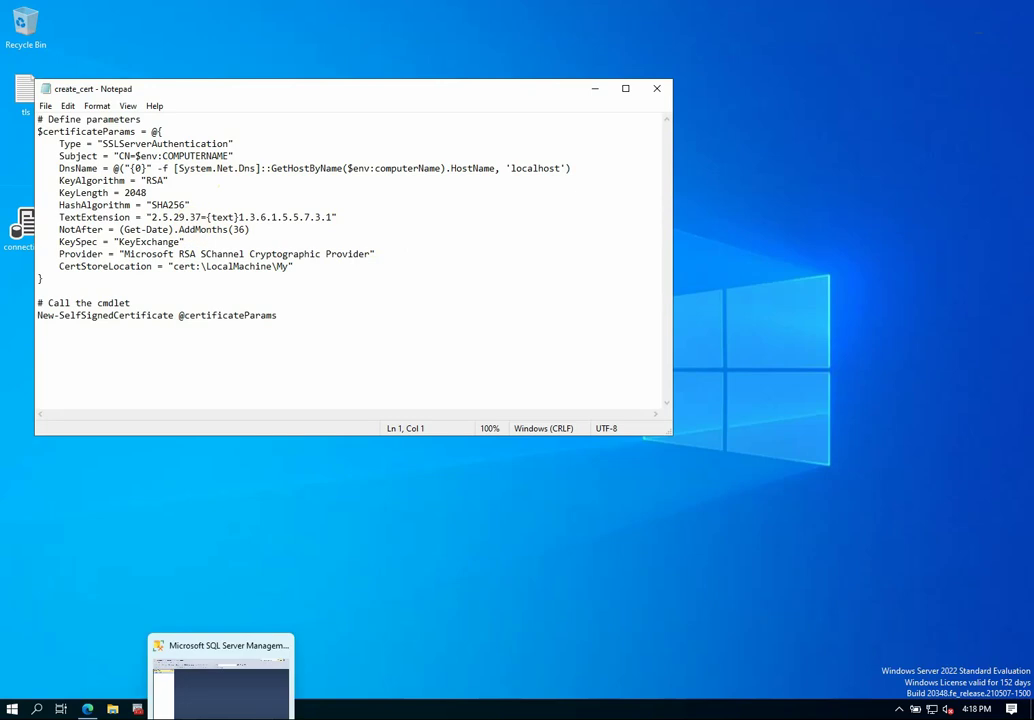
Bring the SQL Server encryption article in Edge back to the front.
{"action": "left_click", "coordinate": [381, 598]}
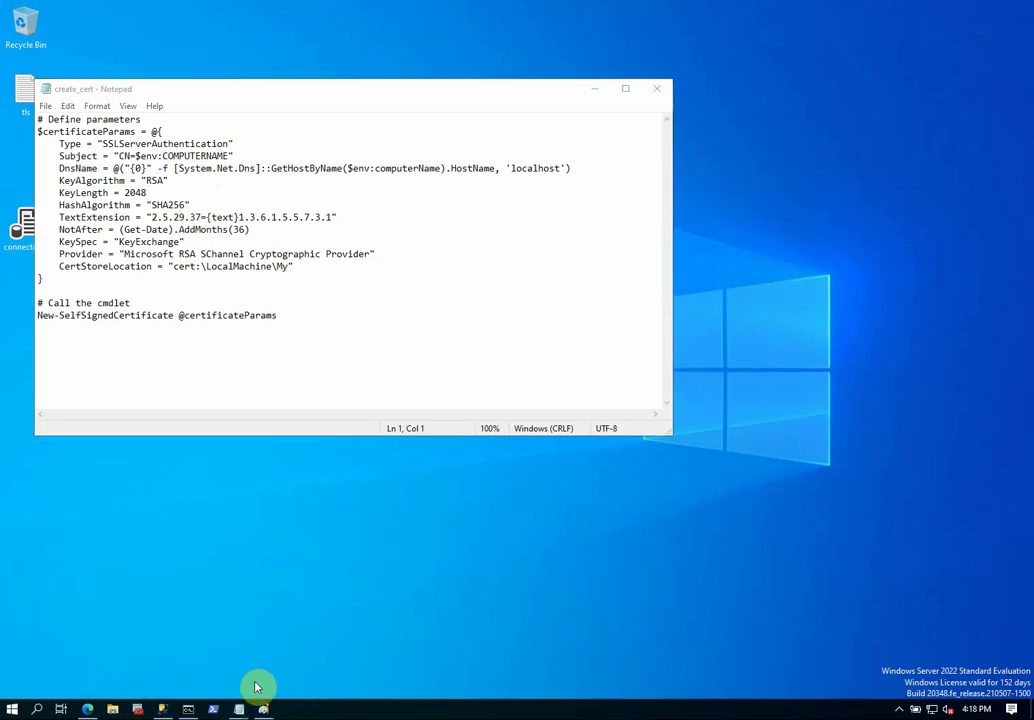
{"action": "left_click", "coordinate": [88, 710]}
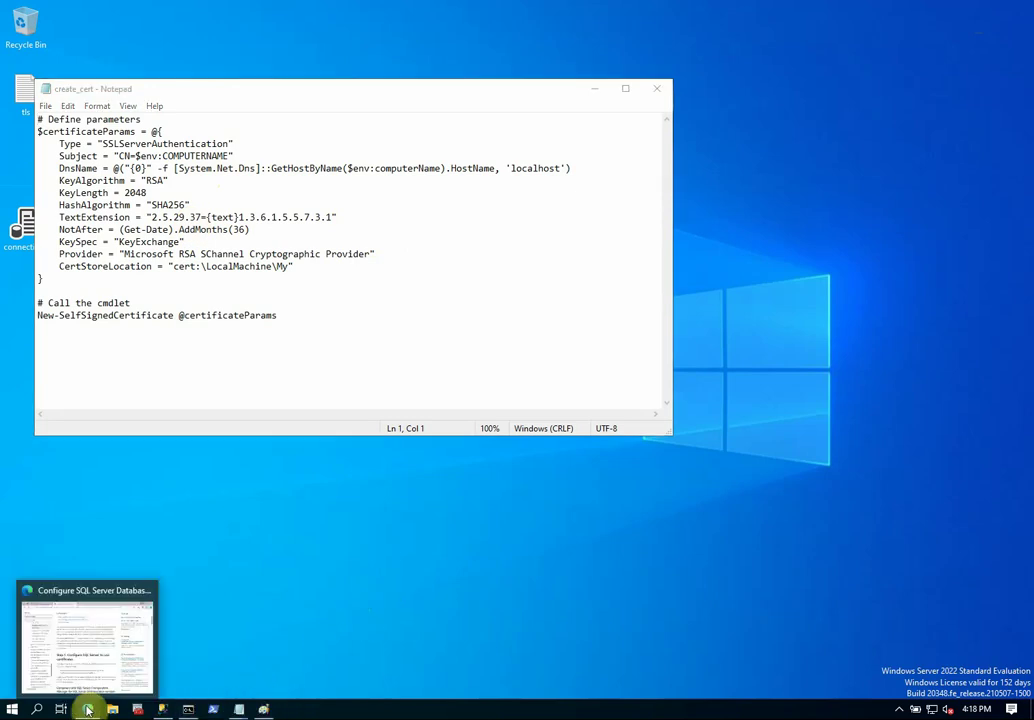
{"action": "left_click", "coordinate": [97, 675]}
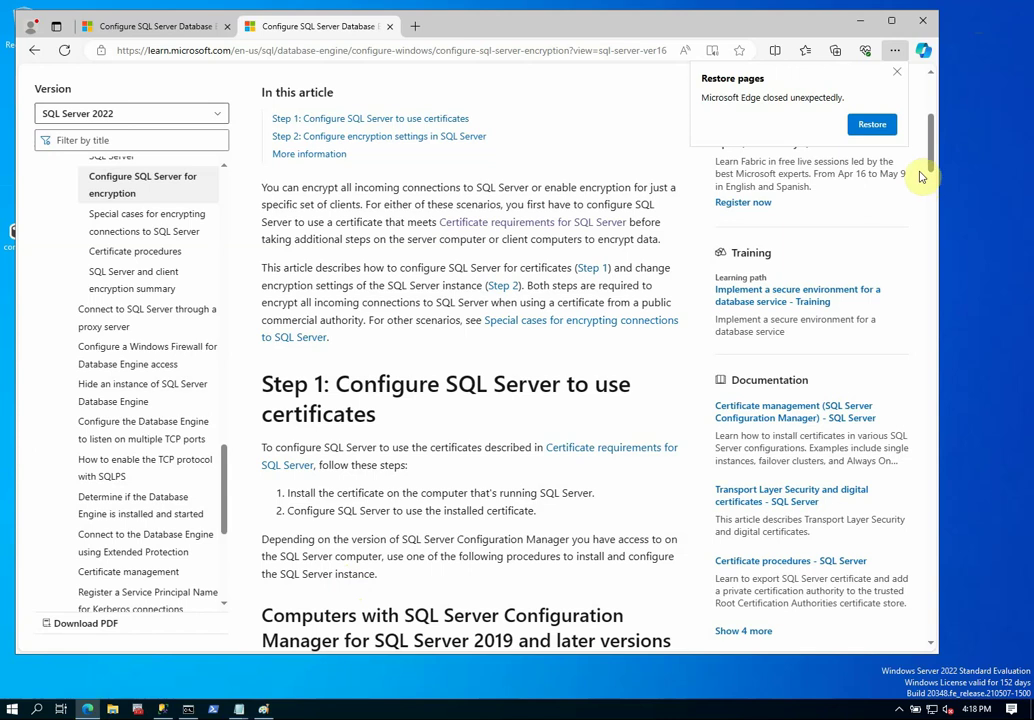
Compare the article's cert:\LocalMachine\My store path with the script, then copy the self-signed certificate PowerShell script.
{"action": "left_click_drag", "start_coordinate": [931, 162], "coordinate": [947, 544]}
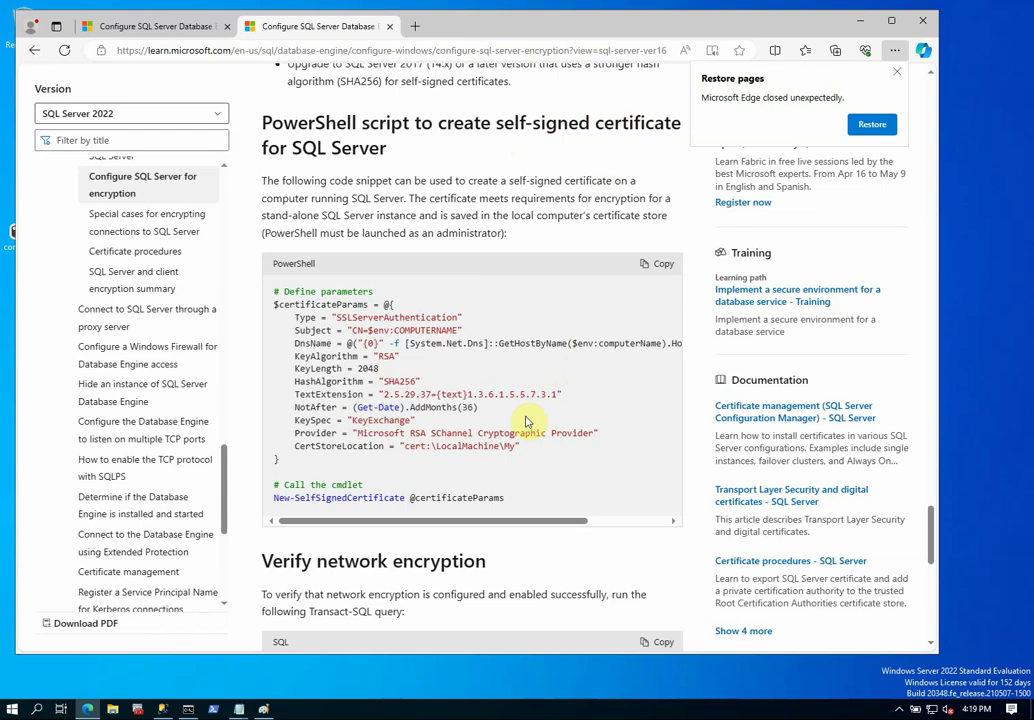
{"action": "left_click_drag", "start_coordinate": [405, 447], "coordinate": [517, 452]}
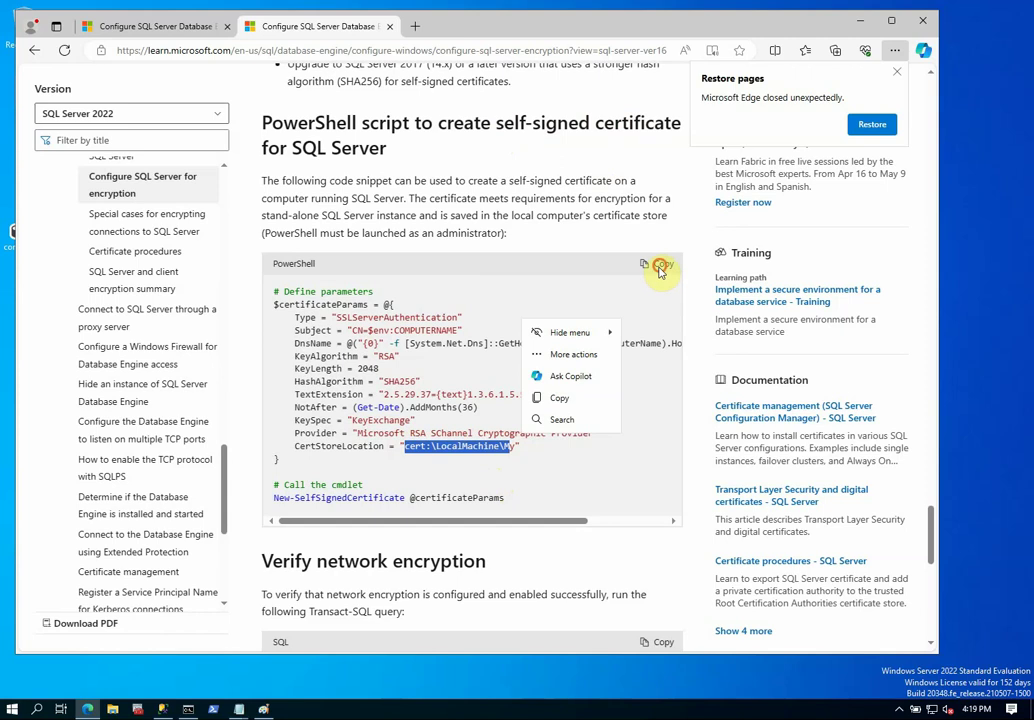
{"action": "left_click", "coordinate": [660, 264]}
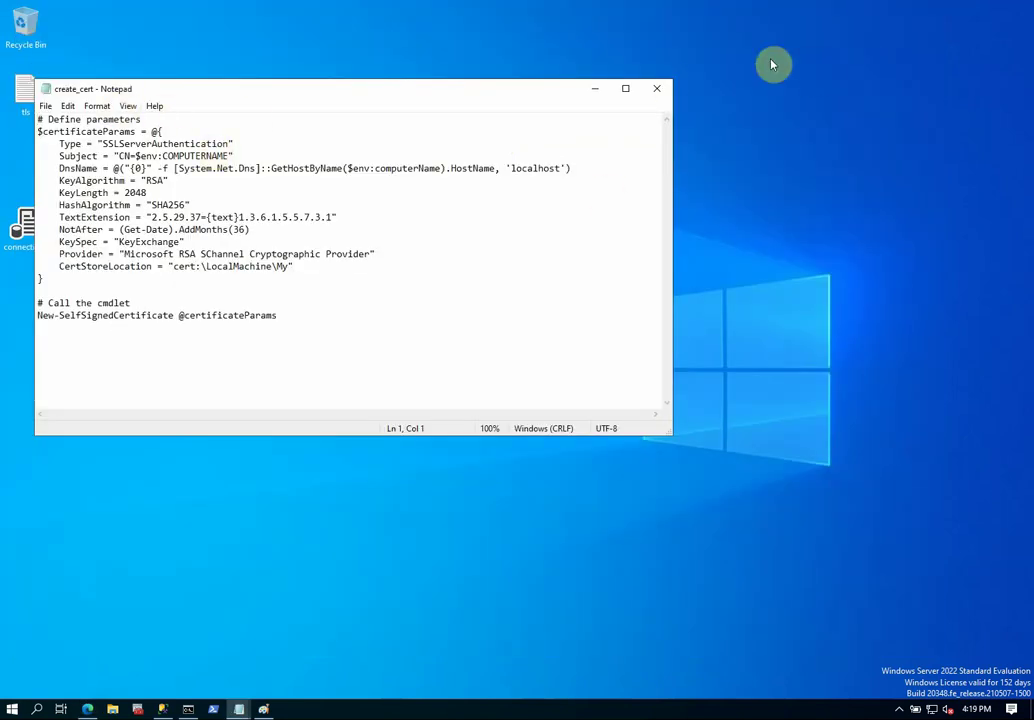
Close Notepad and launch Windows PowerShell as Administrator.
{"action": "left_click", "coordinate": [659, 92]}
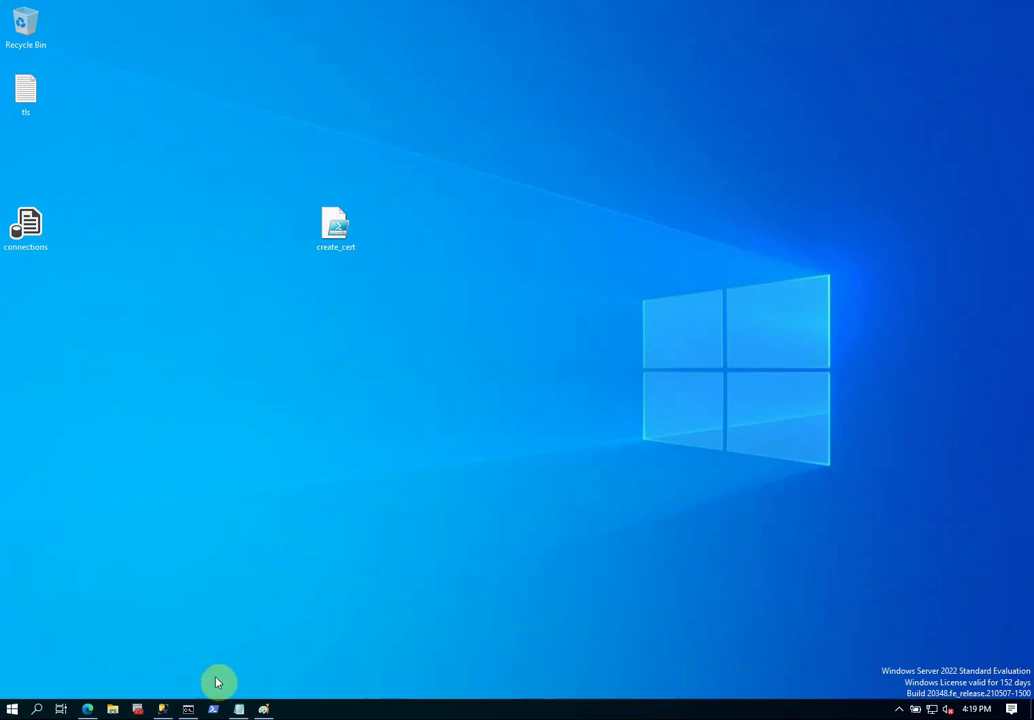
{"action": "left_click", "coordinate": [213, 708]}
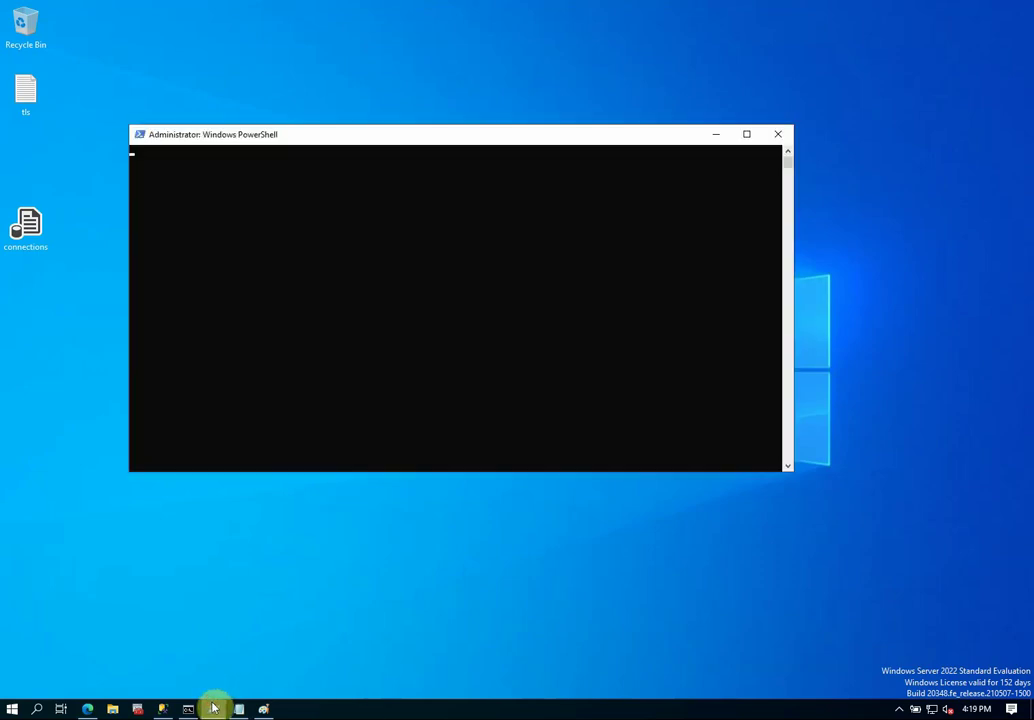
{"action": "left_click", "coordinate": [779, 134]}
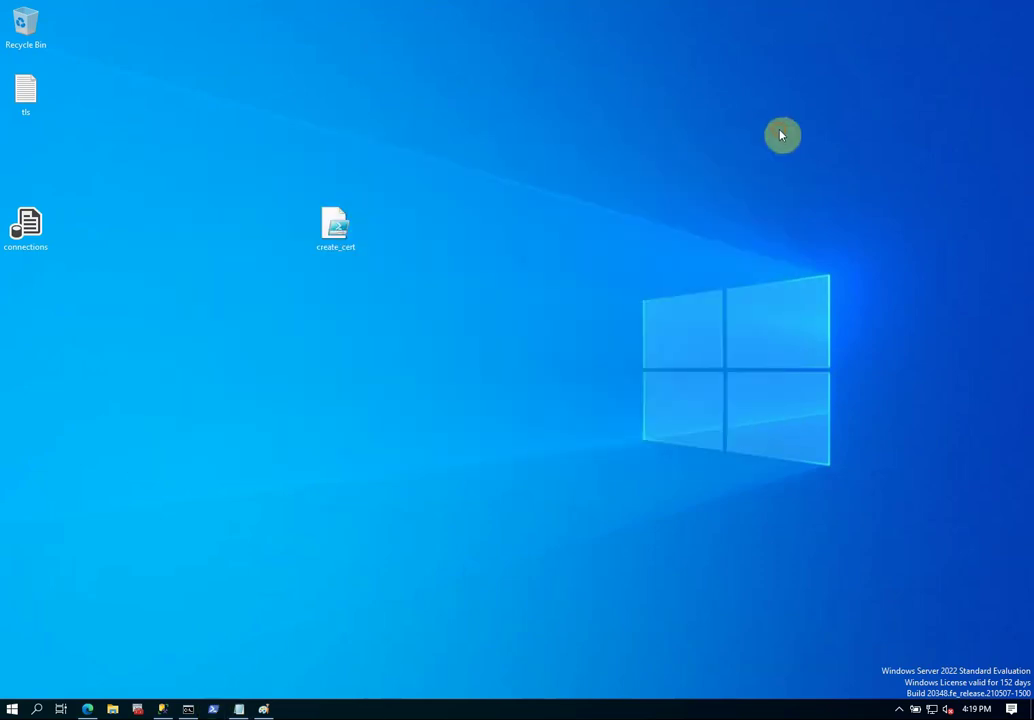
{"action": "right_click", "coordinate": [213, 708]}
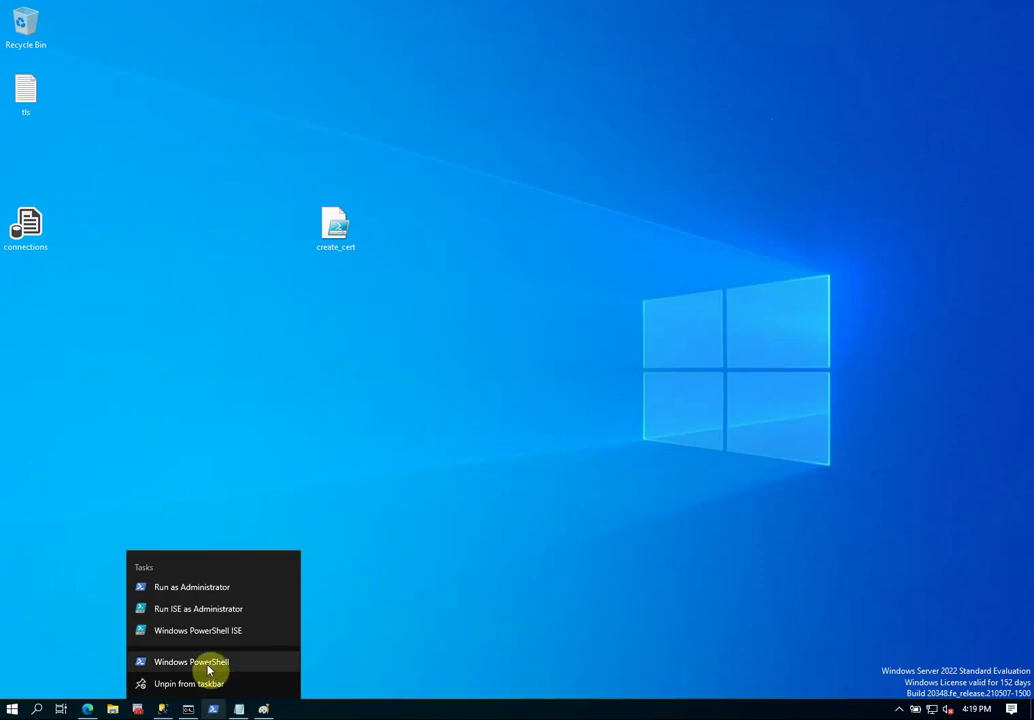
{"action": "left_click", "coordinate": [202, 597]}
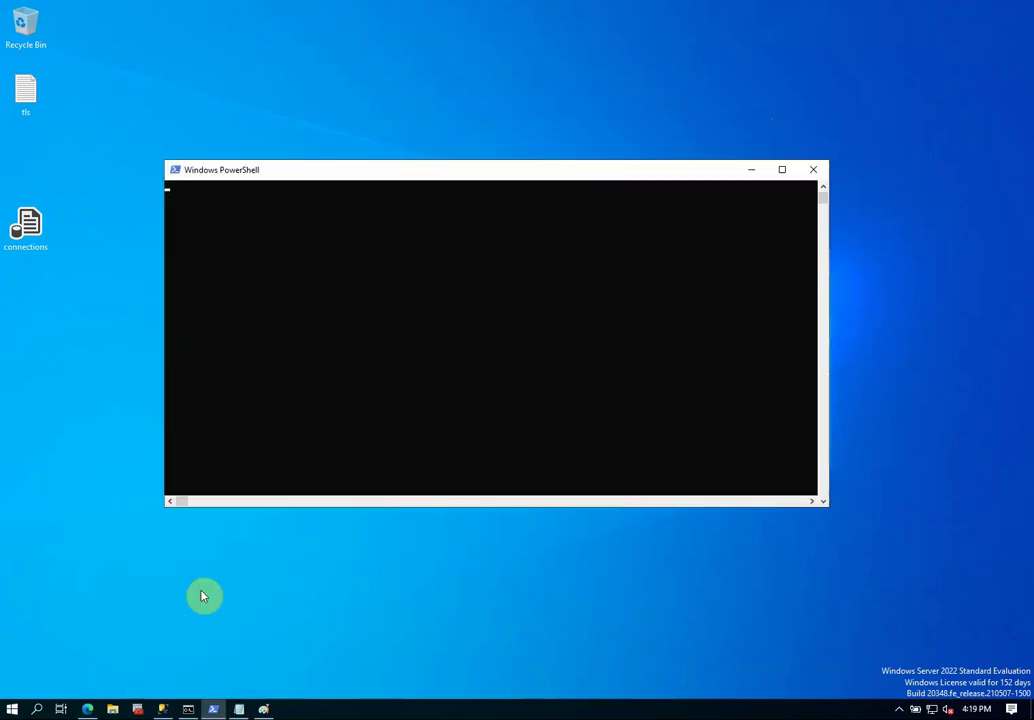
Run certlm to open the Certificates - Local Computer console.
{"action": "left_click", "coordinate": [401, 458]}
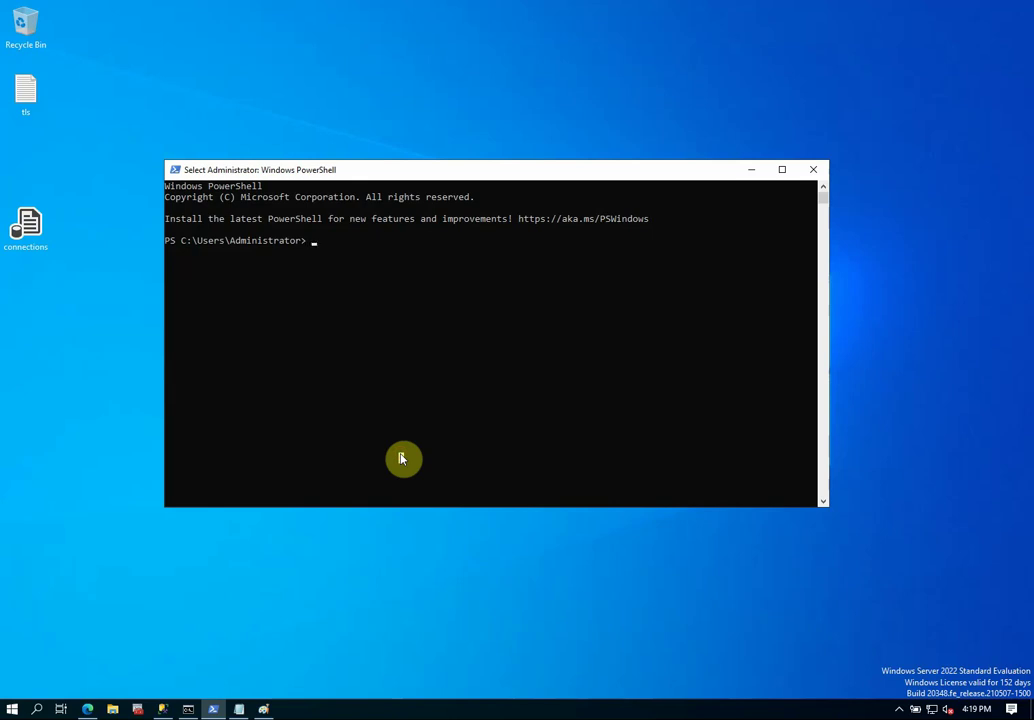
{"action": "type", "text": "c"}
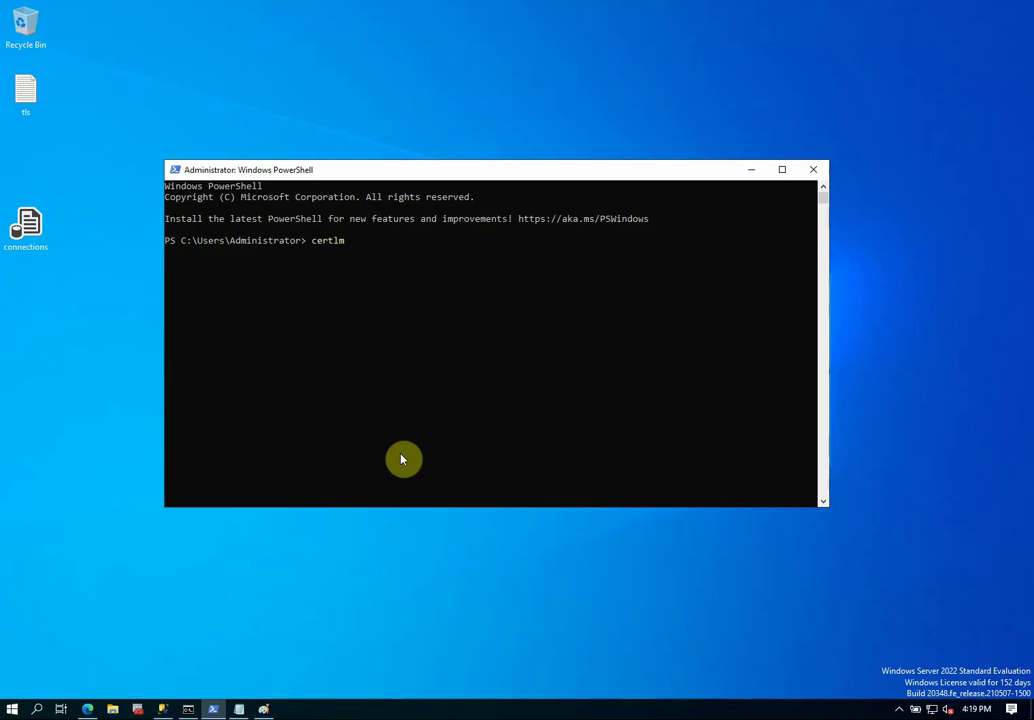
{"action": "type", "text": "ertlm"}
{"action": "key", "text": "Return"}
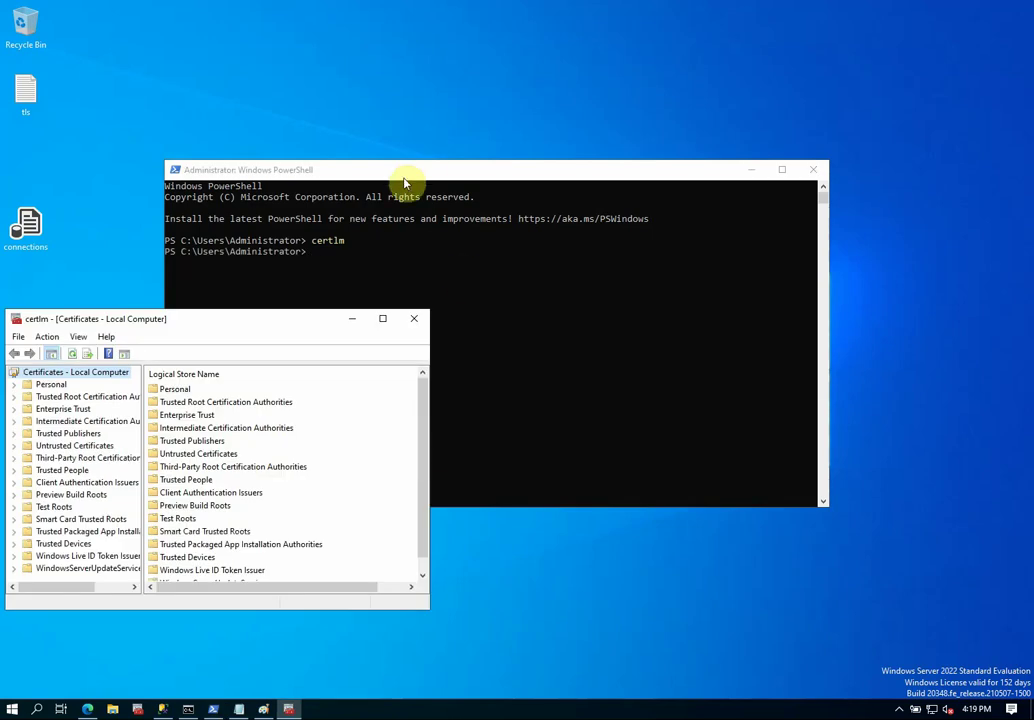
Move certlm to the upper right, view the empty Personal store, and restore the admin PowerShell window.
{"action": "left_click_drag", "start_coordinate": [288, 326], "coordinate": [790, 73]}
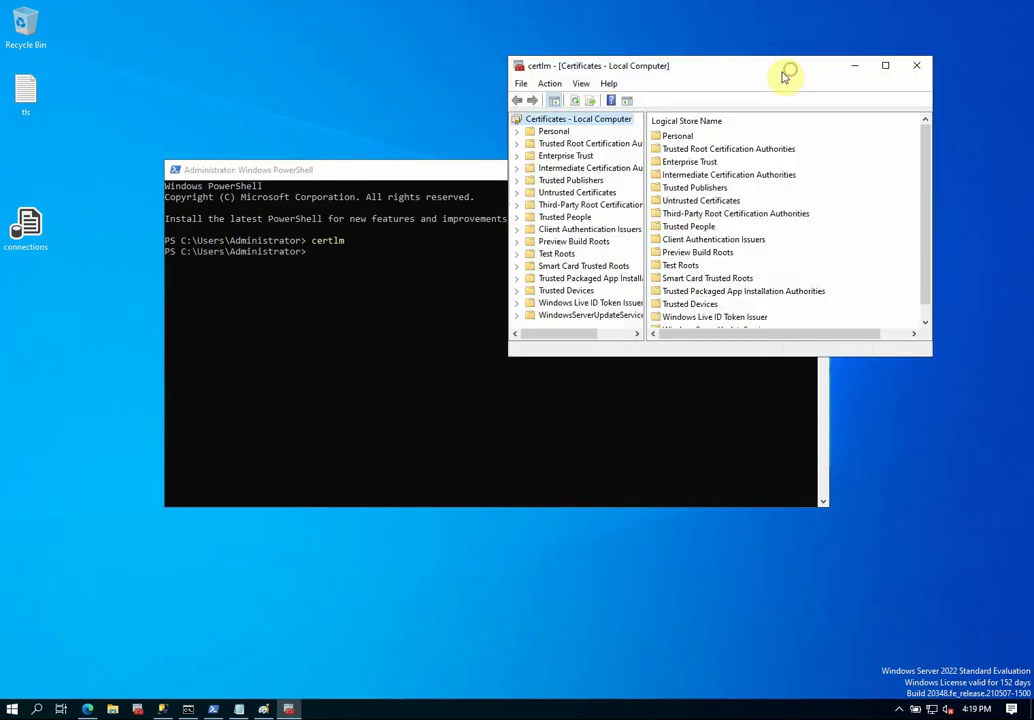
{"action": "left_click", "coordinate": [462, 176]}
{"action": "left_click", "coordinate": [752, 172]}
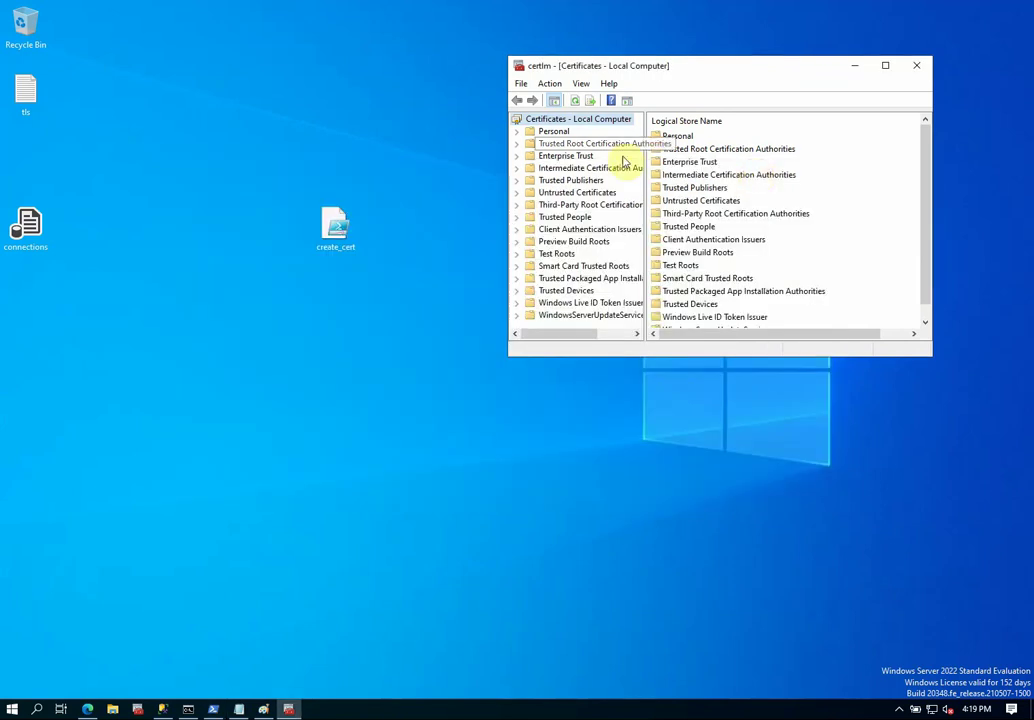
{"action": "left_click", "coordinate": [556, 133]}
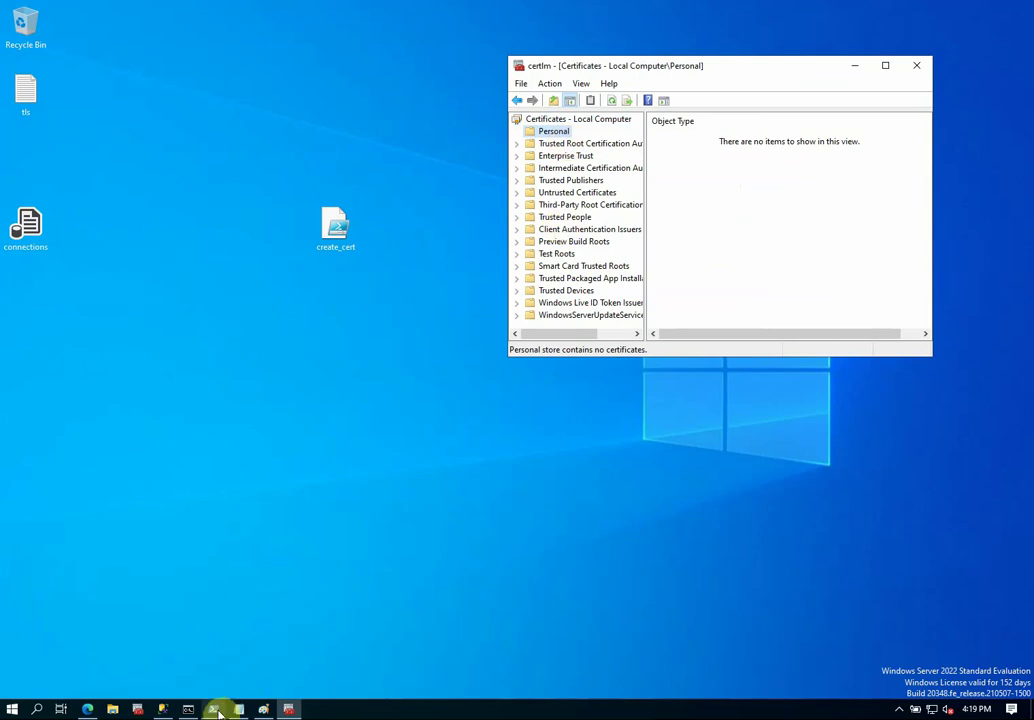
{"action": "left_click", "coordinate": [214, 710]}
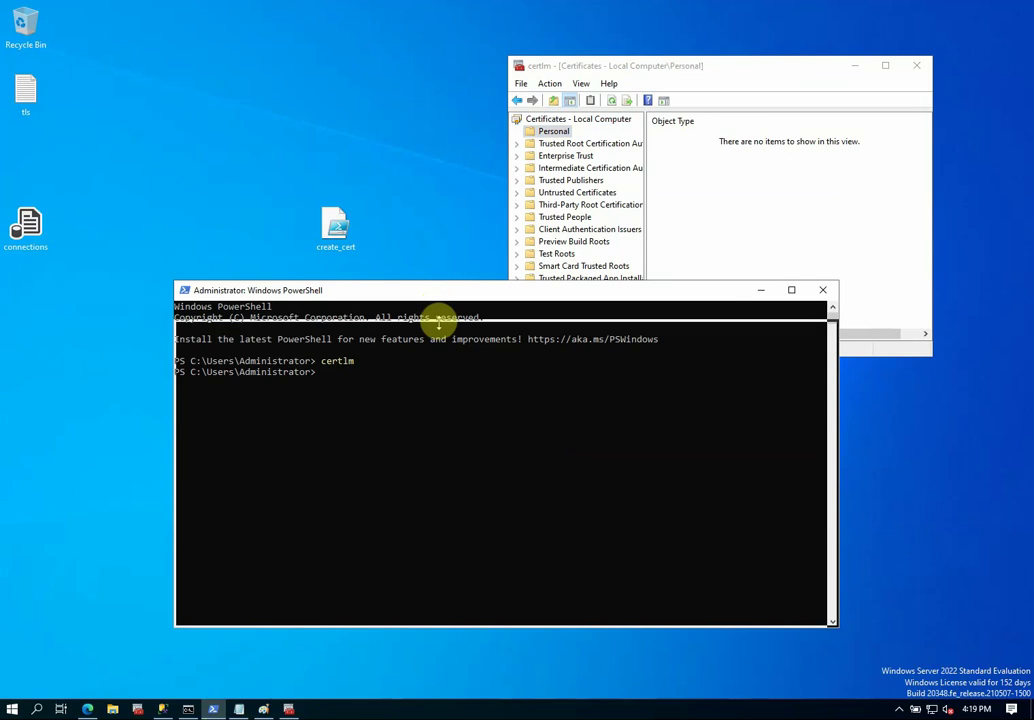
{"action": "left_click", "coordinate": [335, 225]}
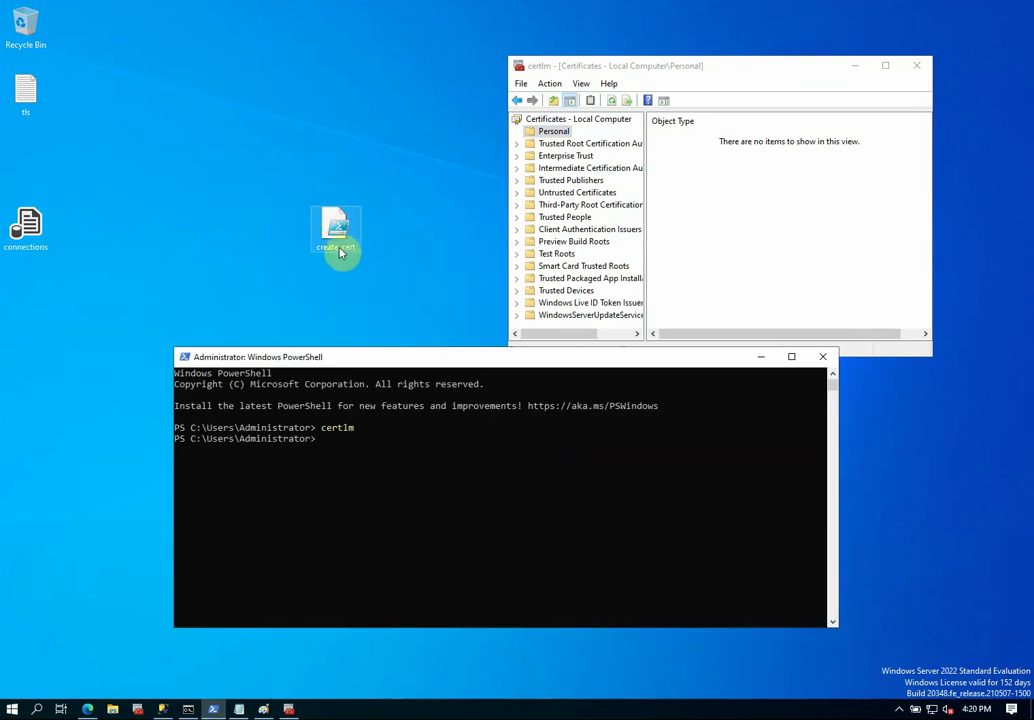
Change into the Desktop folder and print create_cert.ps1 with more.
{"action": "left_click", "coordinate": [537, 525]}
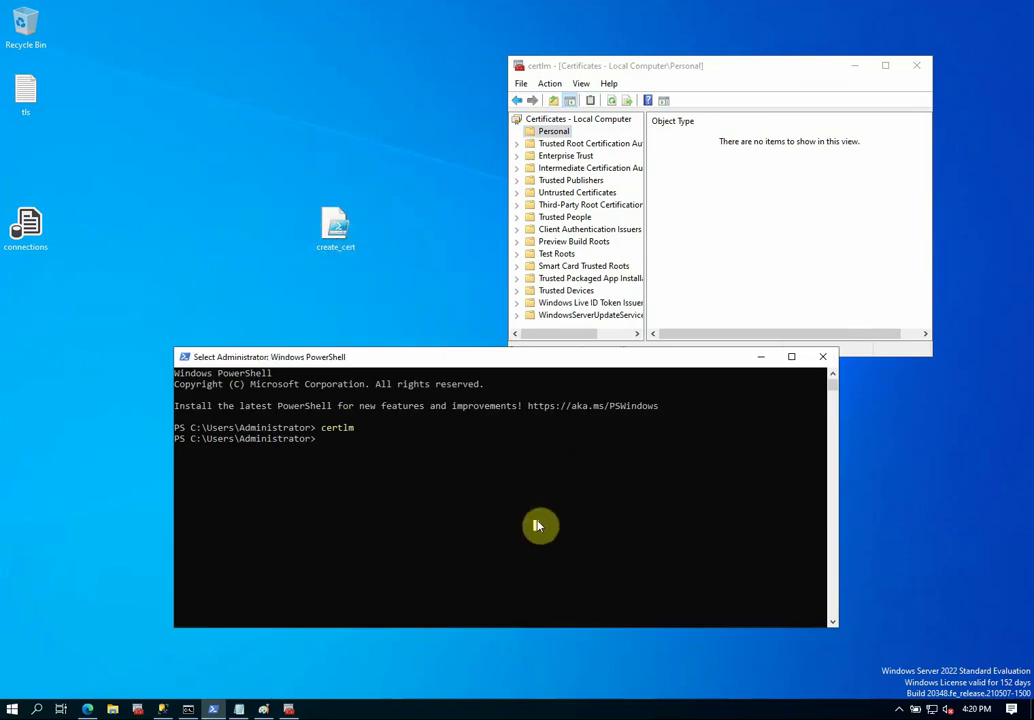
{"action": "type", "text": "c"}
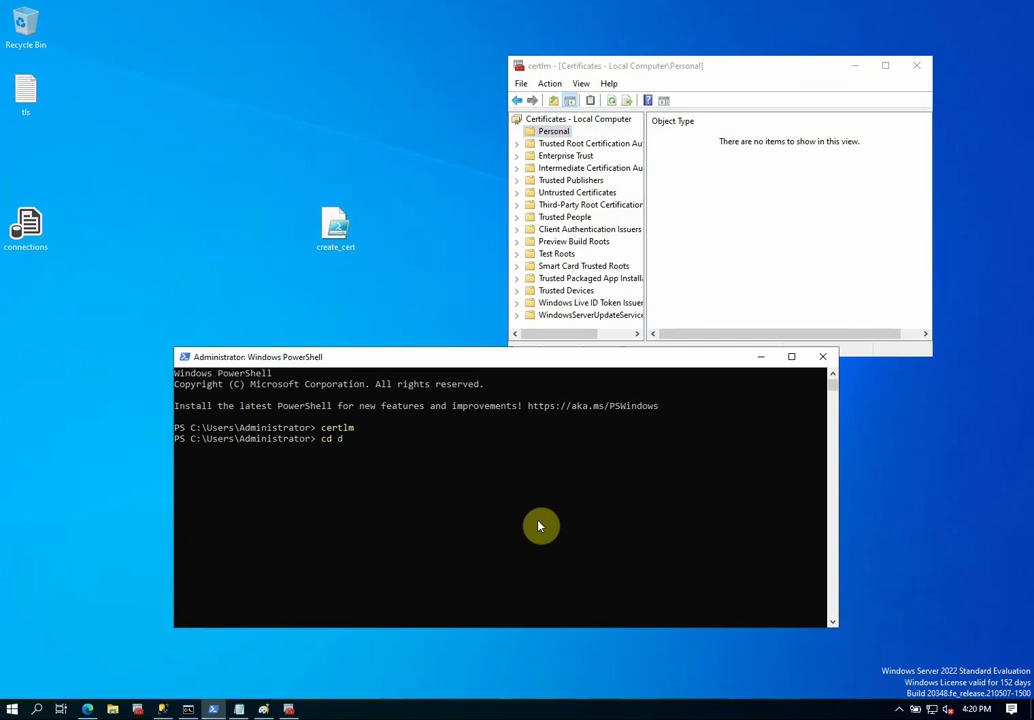
{"action": "type", "text": "d d"}
{"action": "key", "text": "Tab"}
{"action": "key", "text": "Return"}
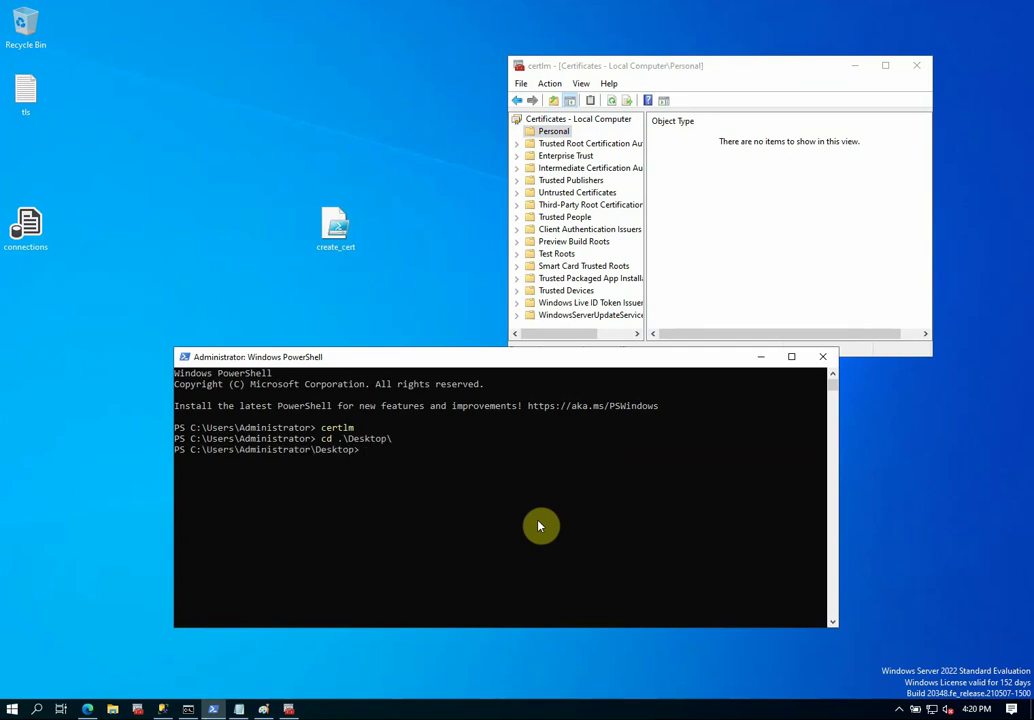
{"action": "type", "text": "more cre"}
{"action": "key", "text": "Tab"}
{"action": "key", "text": "Return"}
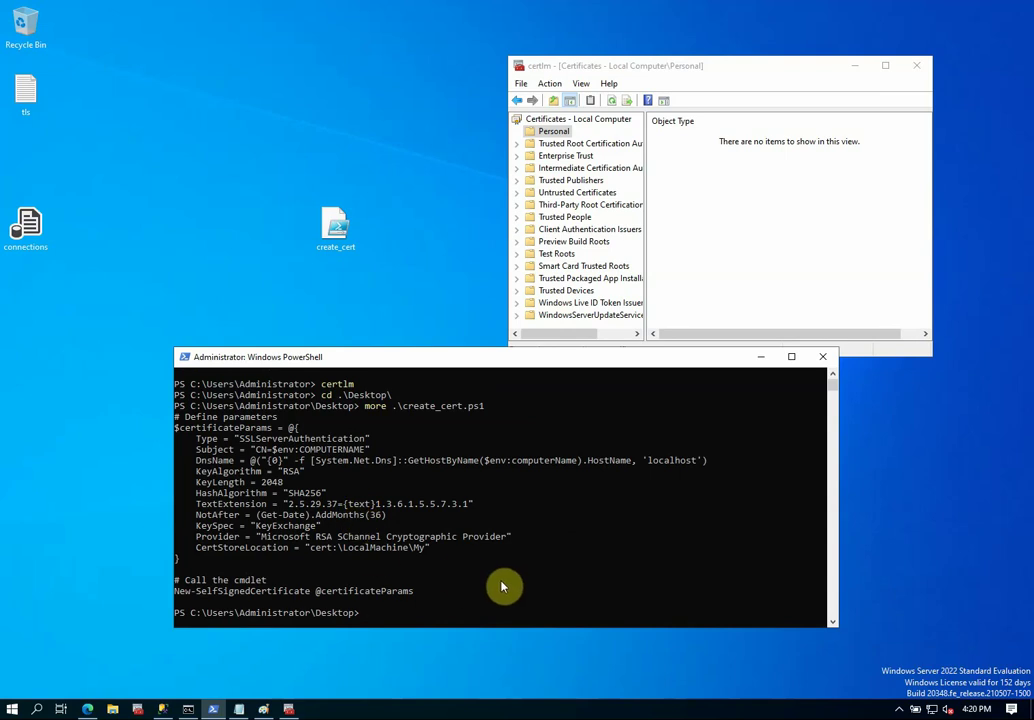
Run create_cert.ps1 to create the CN=W22 certificate in LocalMachine\My, noting its thumbprint.
{"action": "type", "text": "cre"}
{"action": "key", "text": "Tab"}
{"action": "key", "text": "Return"}
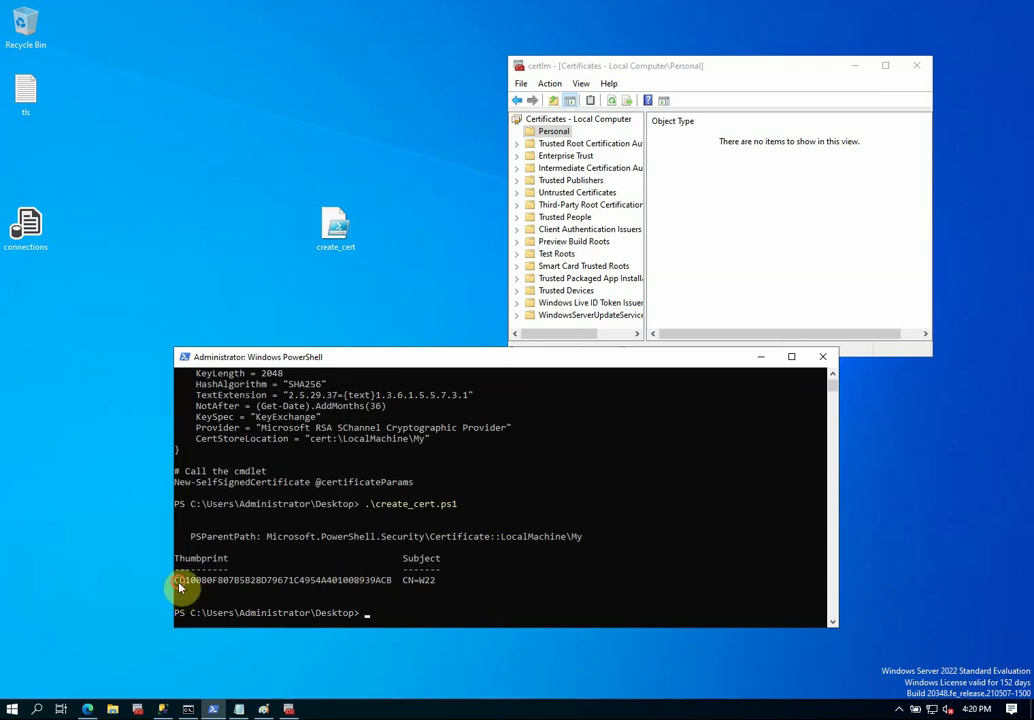
{"action": "left_click_drag", "start_coordinate": [179, 586], "coordinate": [381, 582]}
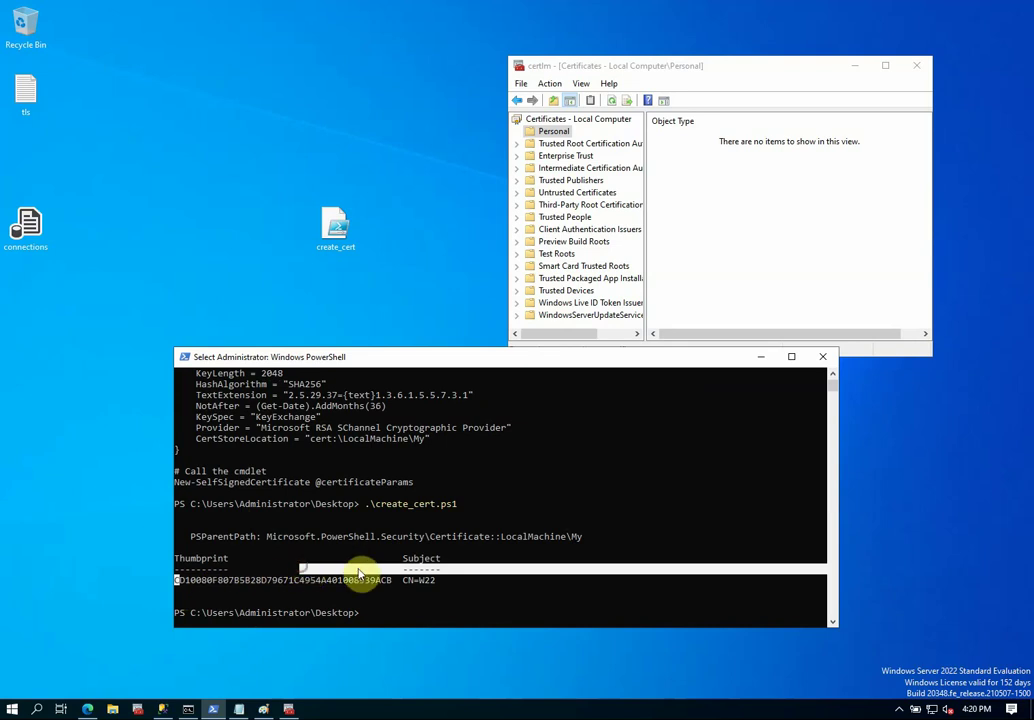
{"action": "left_click", "coordinate": [421, 590]}
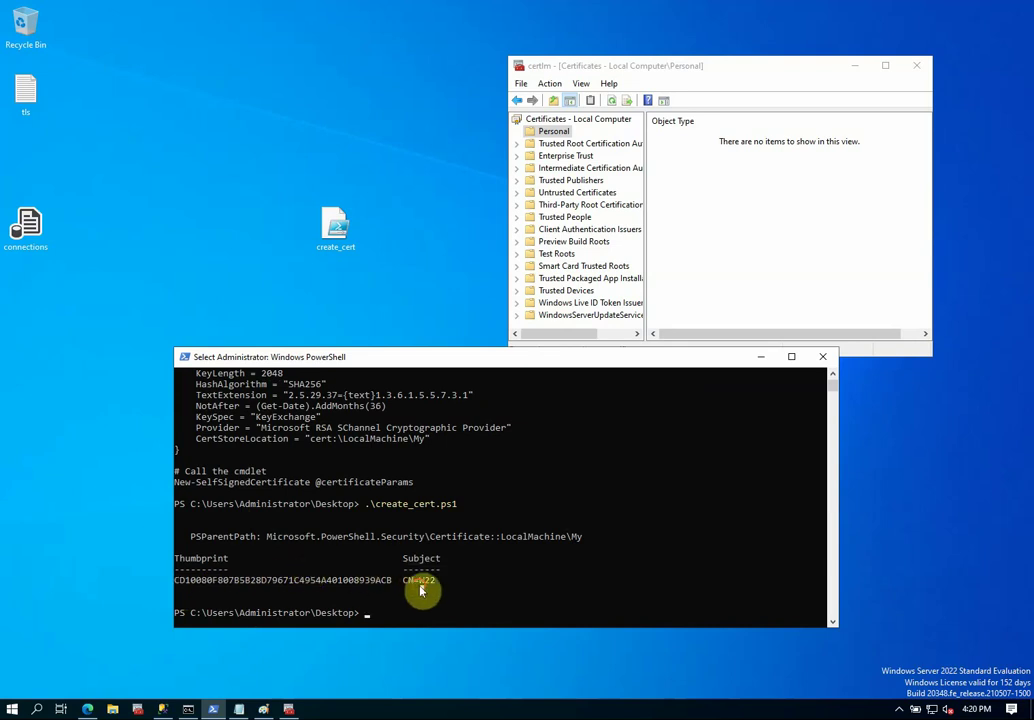
{"action": "left_click", "coordinate": [782, 88]}
{"action": "right_click", "coordinate": [765, 176]}
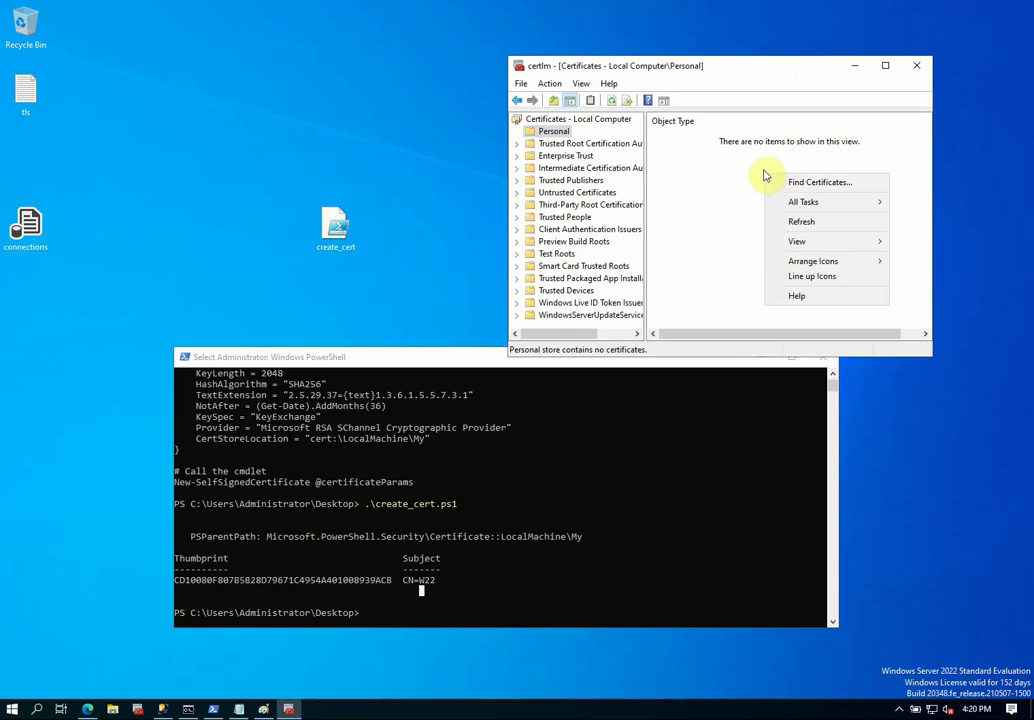
Refresh the Personal store and open its Certificates folder, widening the window to show columns.
{"action": "left_click", "coordinate": [800, 222]}
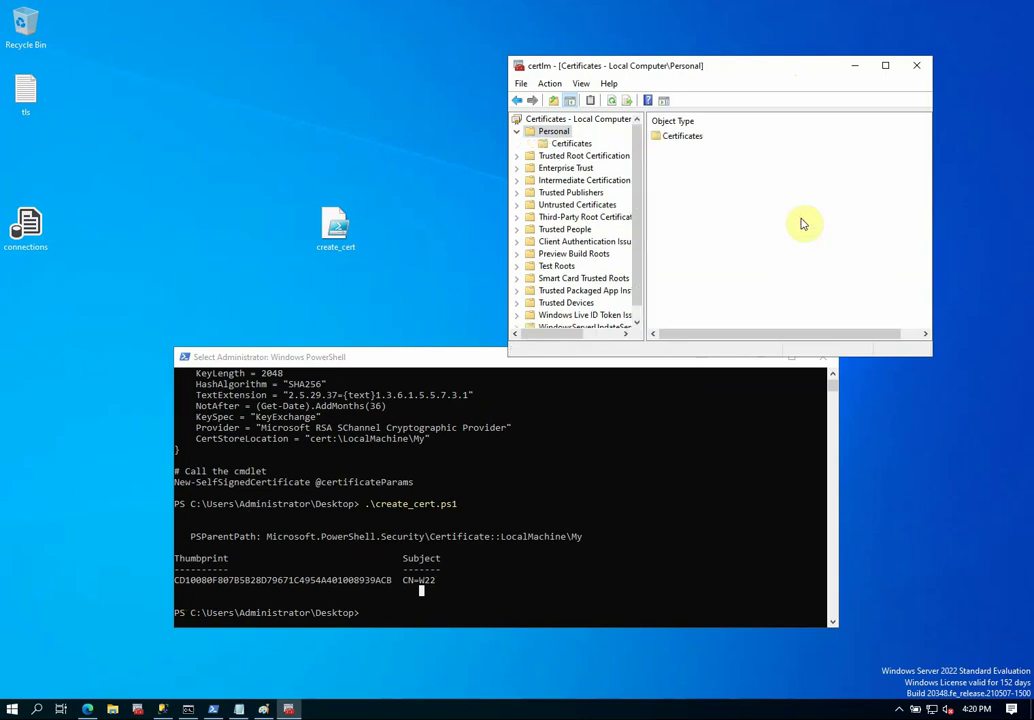
{"action": "double_click", "coordinate": [660, 137]}
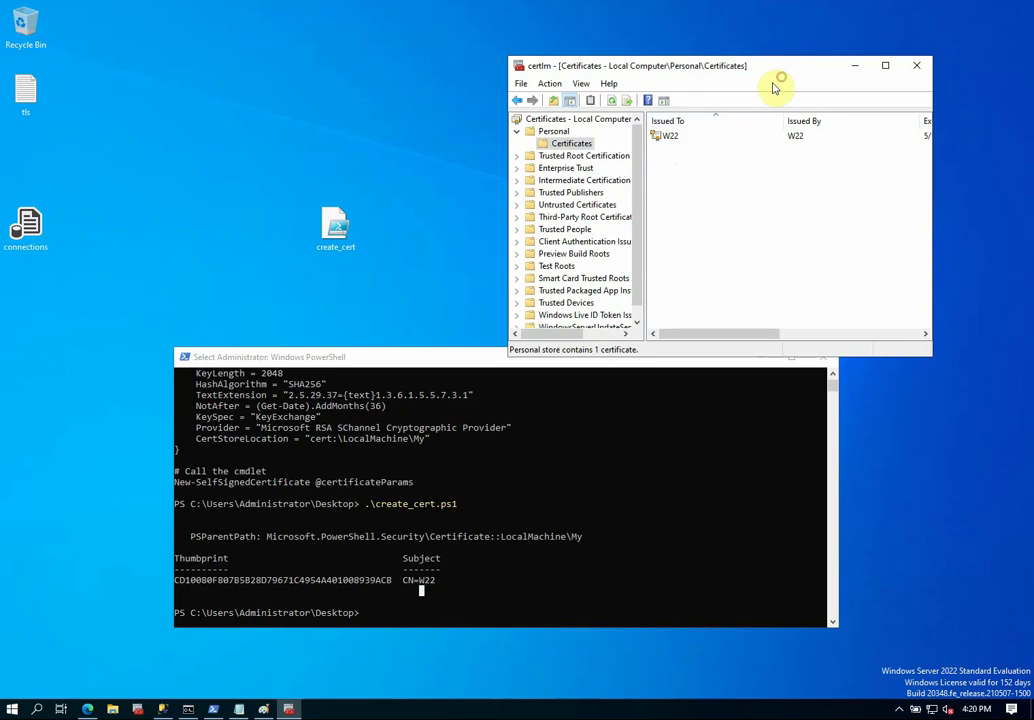
{"action": "left_click_drag", "start_coordinate": [817, 70], "coordinate": [480, 63]}
{"action": "left_click_drag", "start_coordinate": [600, 185], "coordinate": [963, 172]}
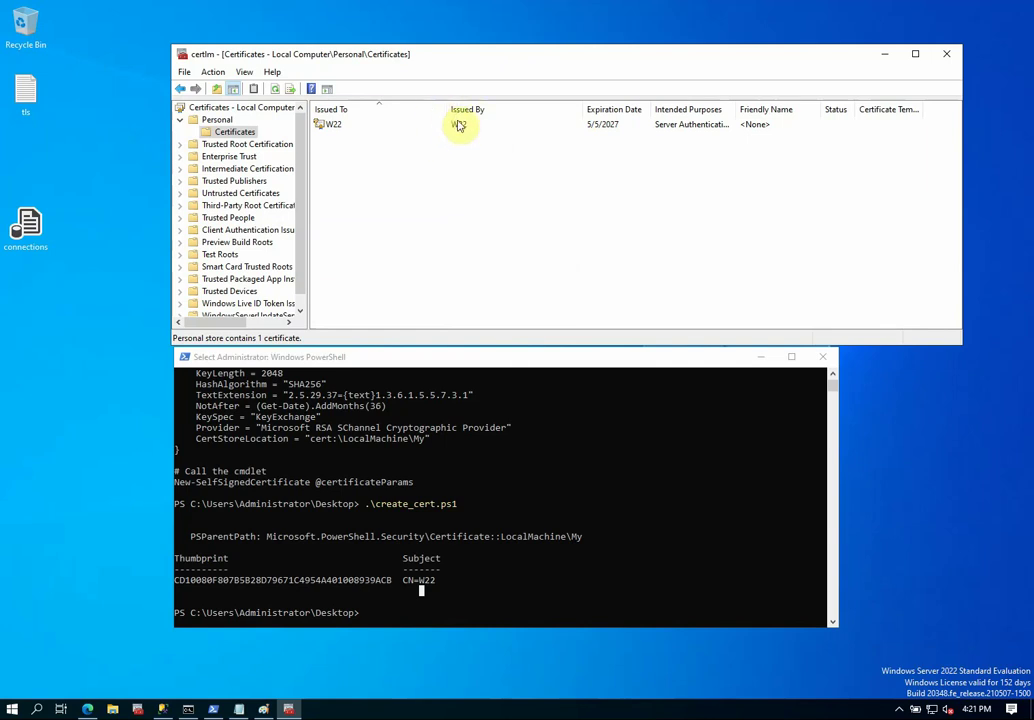
Review the W22 certificate's property tabs and cancel without changes.
{"action": "left_click", "coordinate": [338, 128]}
{"action": "right_click", "coordinate": [338, 130]}
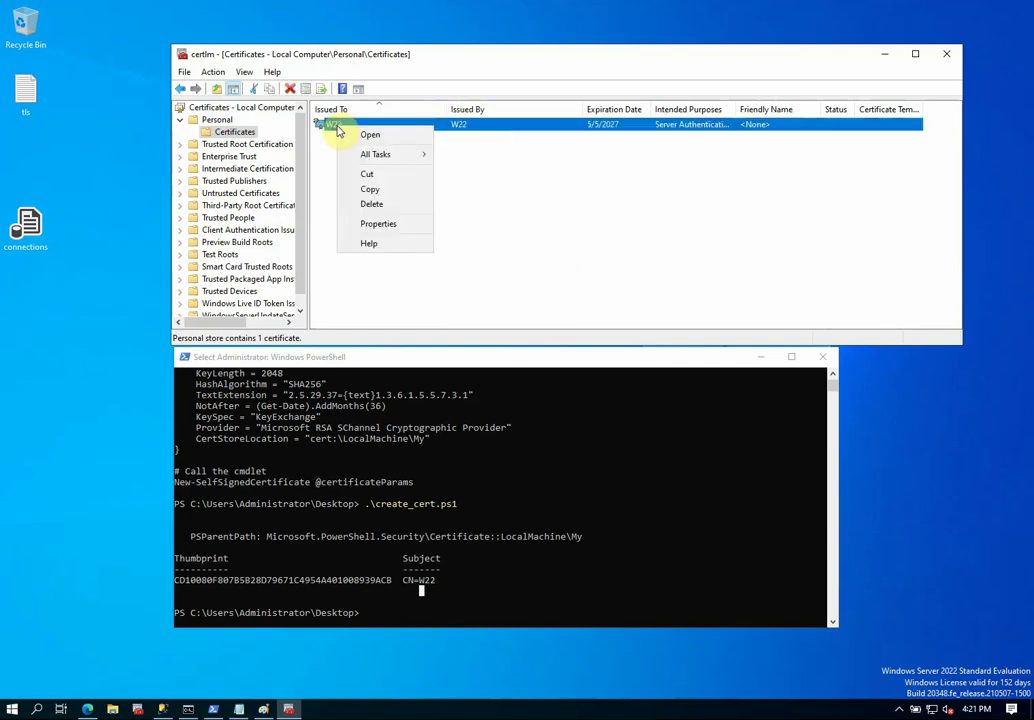
{"action": "left_click", "coordinate": [399, 227]}
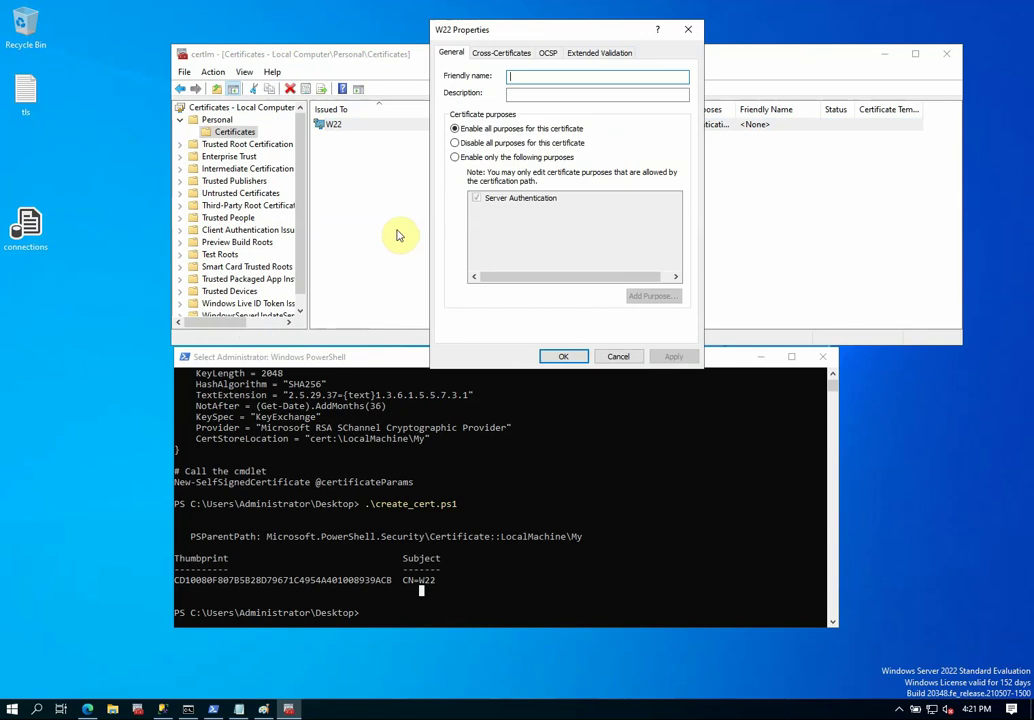
{"action": "left_click", "coordinate": [515, 55]}
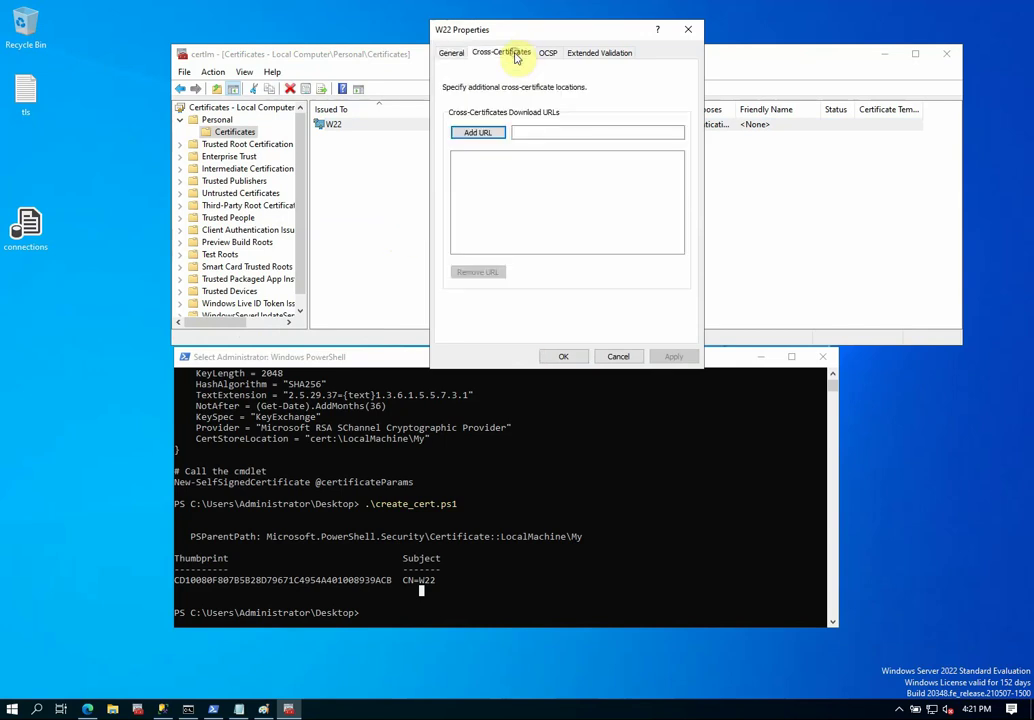
{"action": "left_click", "coordinate": [547, 53]}
{"action": "left_click", "coordinate": [597, 50]}
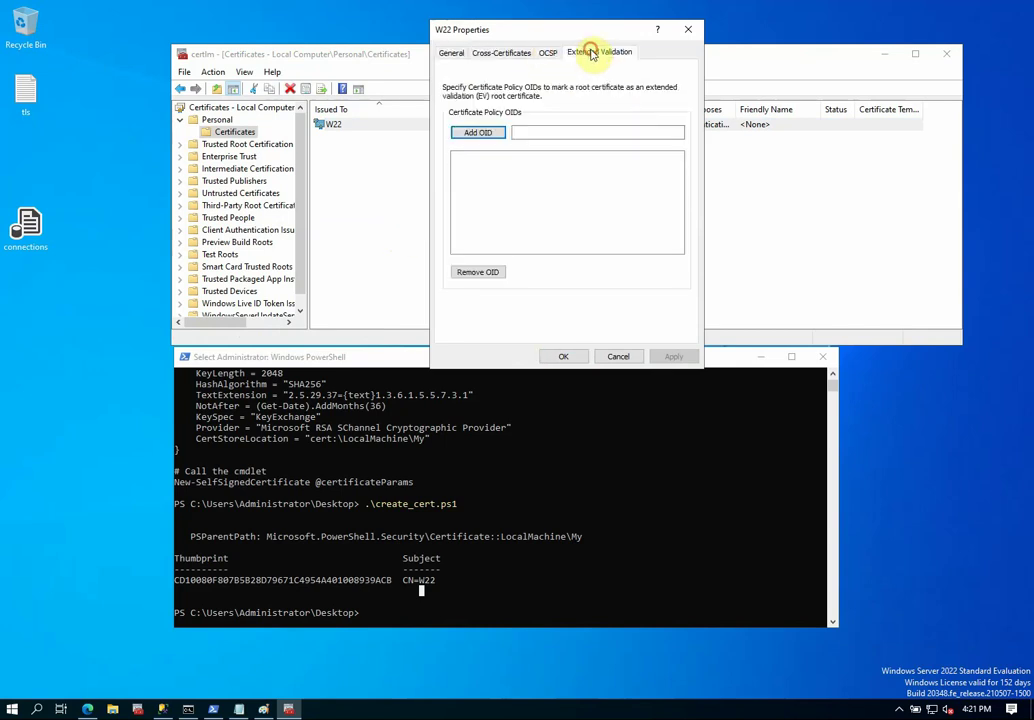
{"action": "left_click", "coordinate": [451, 52]}
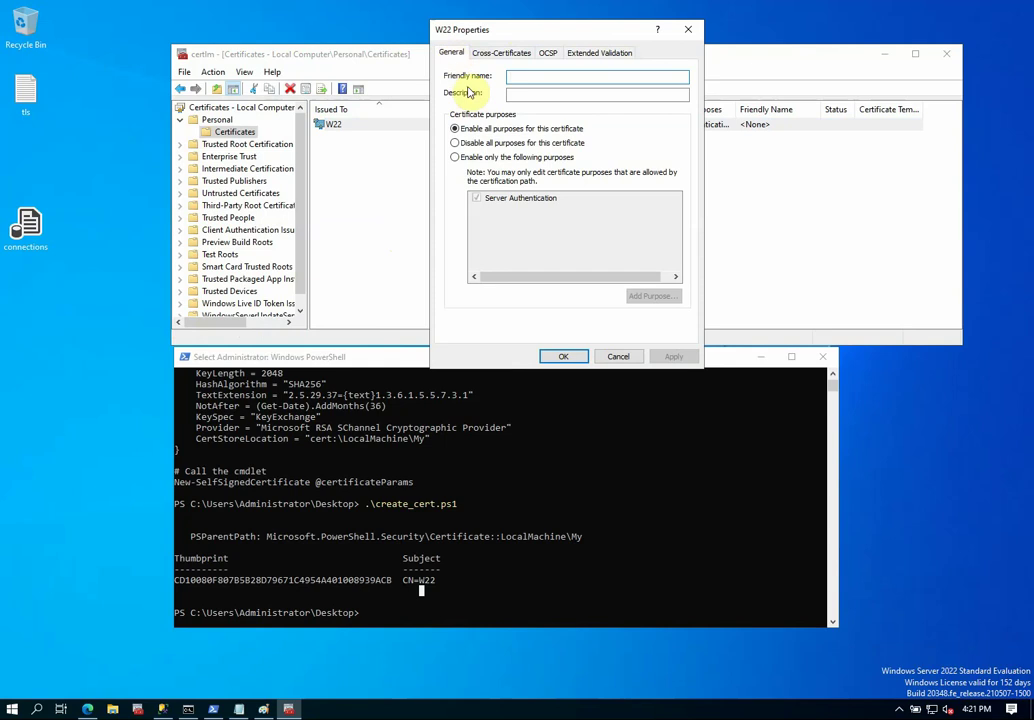
{"action": "left_click", "coordinate": [618, 355]}
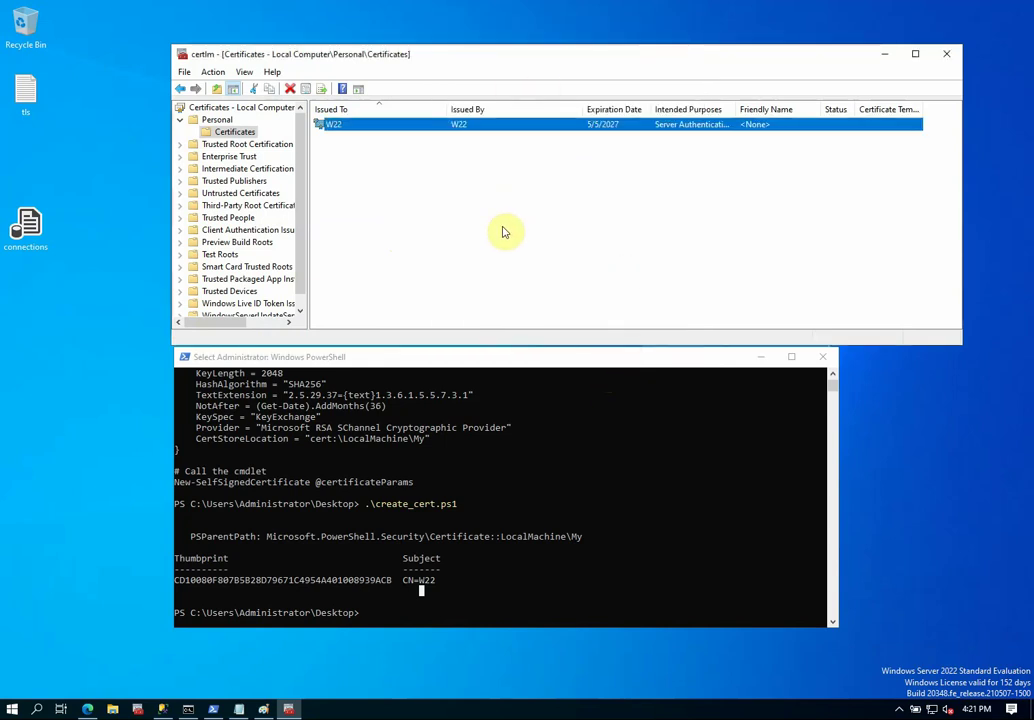
Close the Certificates - Local Computer console.
{"action": "left_click", "coordinate": [501, 449]}
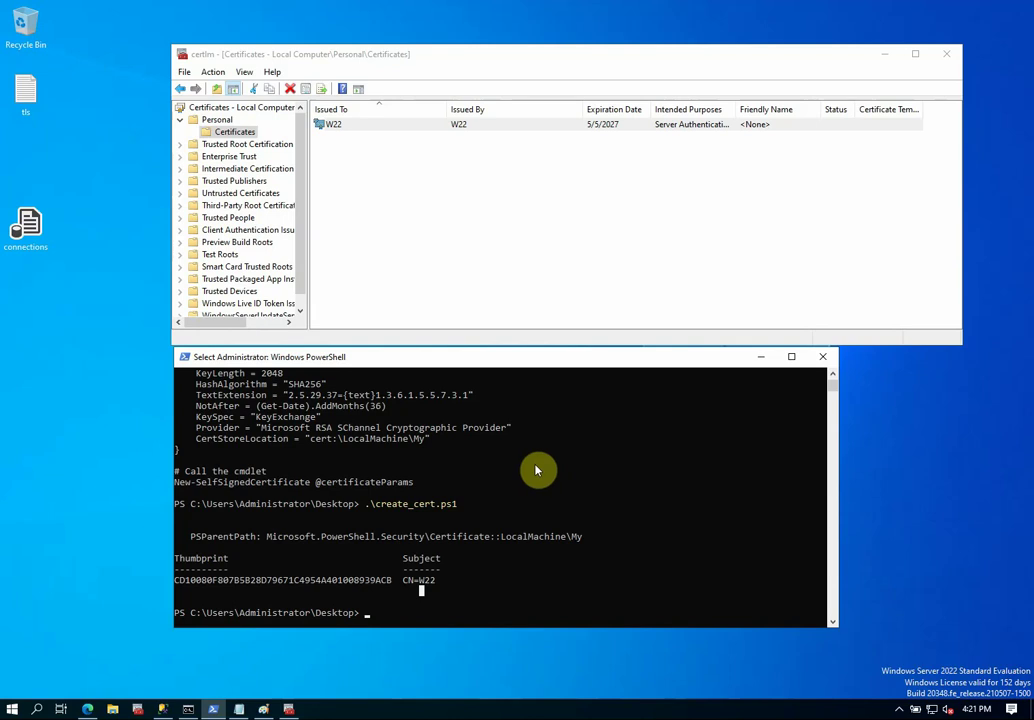
{"action": "left_click", "coordinate": [289, 710]}
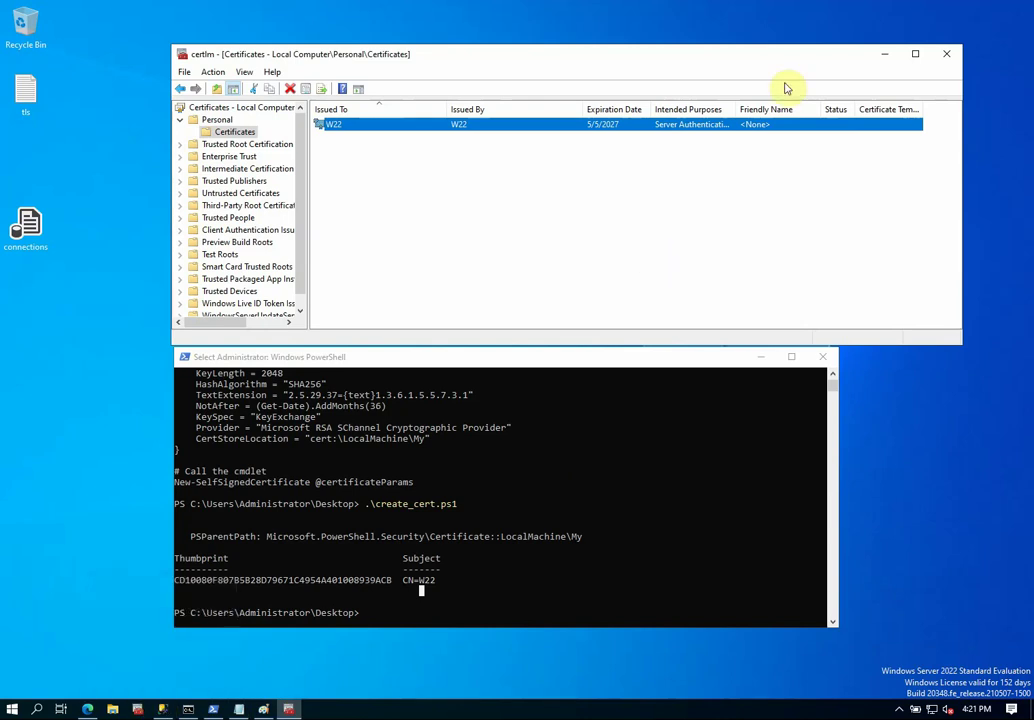
{"action": "left_click", "coordinate": [944, 55]}
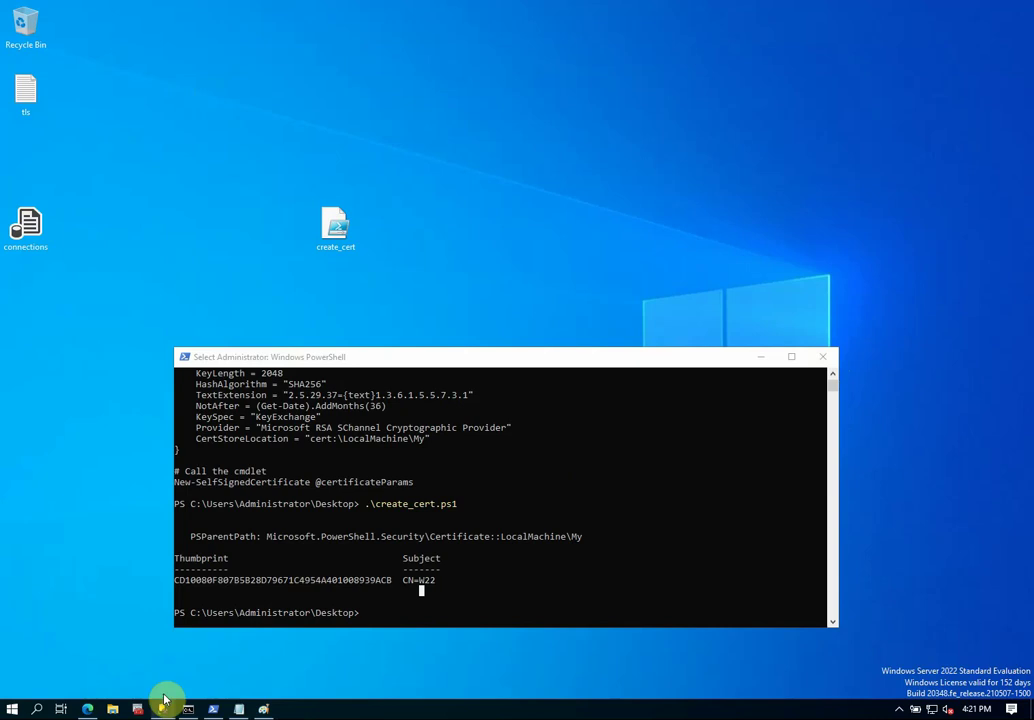
In Configuration Manager, display Protocols for MSSQLSERVER: Shared Memory and TCP/IP enabled, Named Pipes disabled.
{"action": "left_click", "coordinate": [137, 710]}
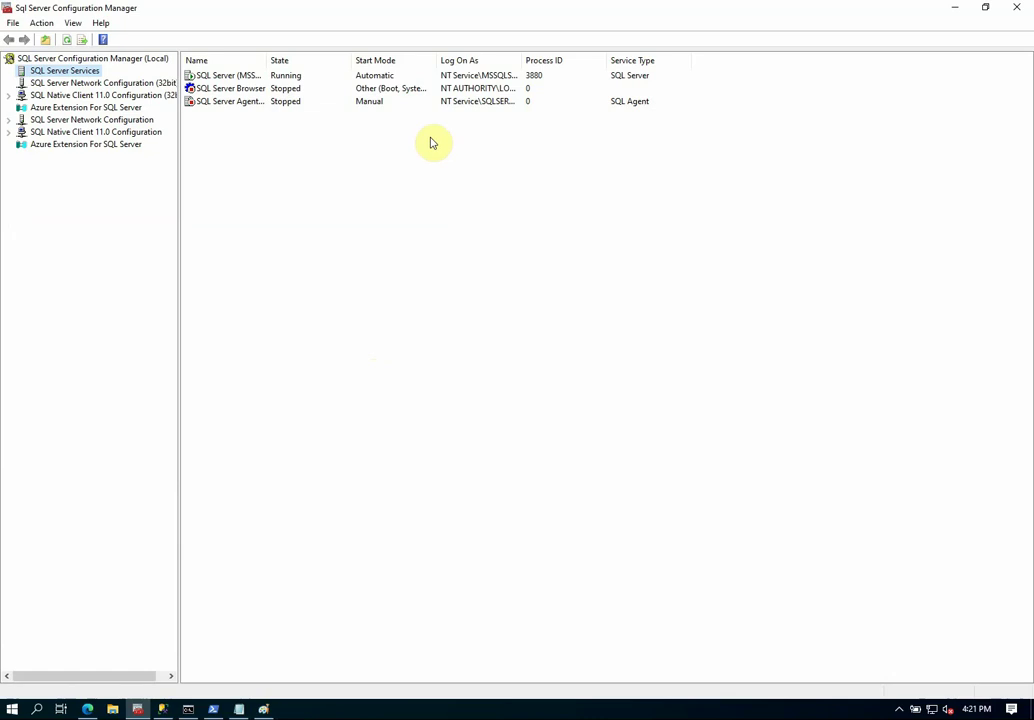
{"action": "left_click", "coordinate": [245, 101]}
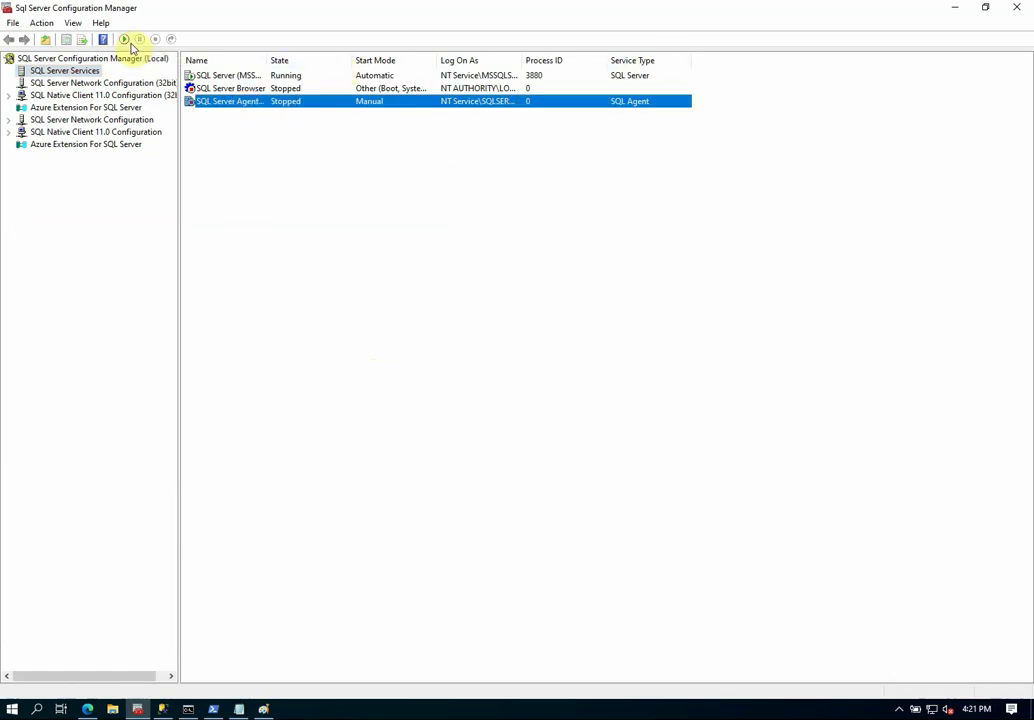
{"action": "left_click", "coordinate": [277, 323]}
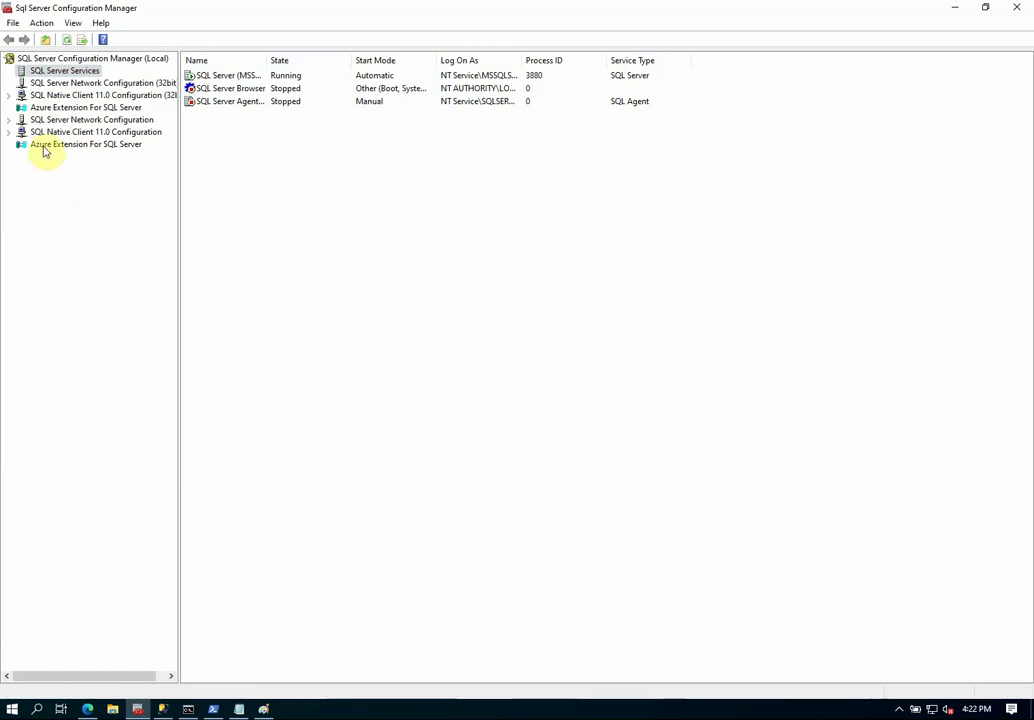
{"action": "left_click", "coordinate": [8, 120]}
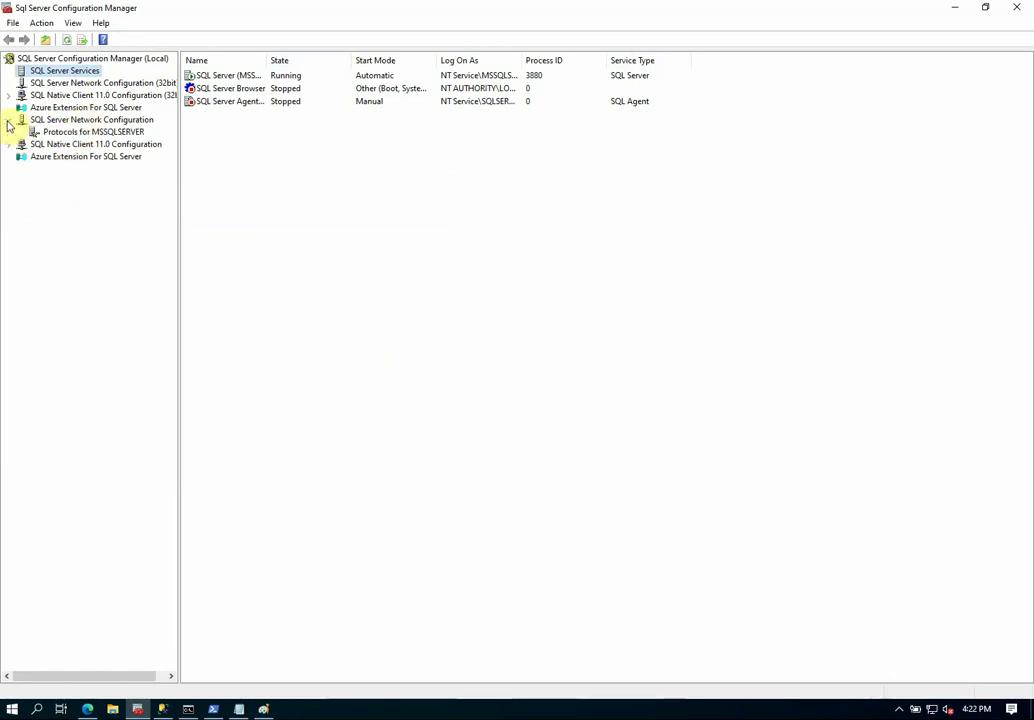
{"action": "left_click", "coordinate": [98, 132]}
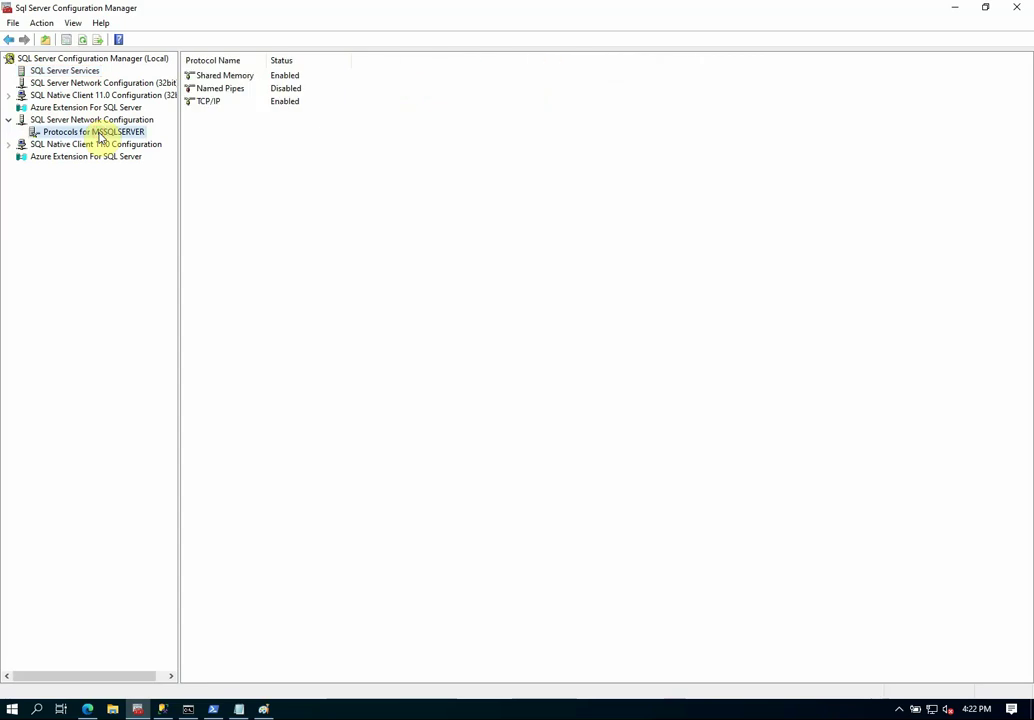
{"action": "left_click", "coordinate": [9, 119]}
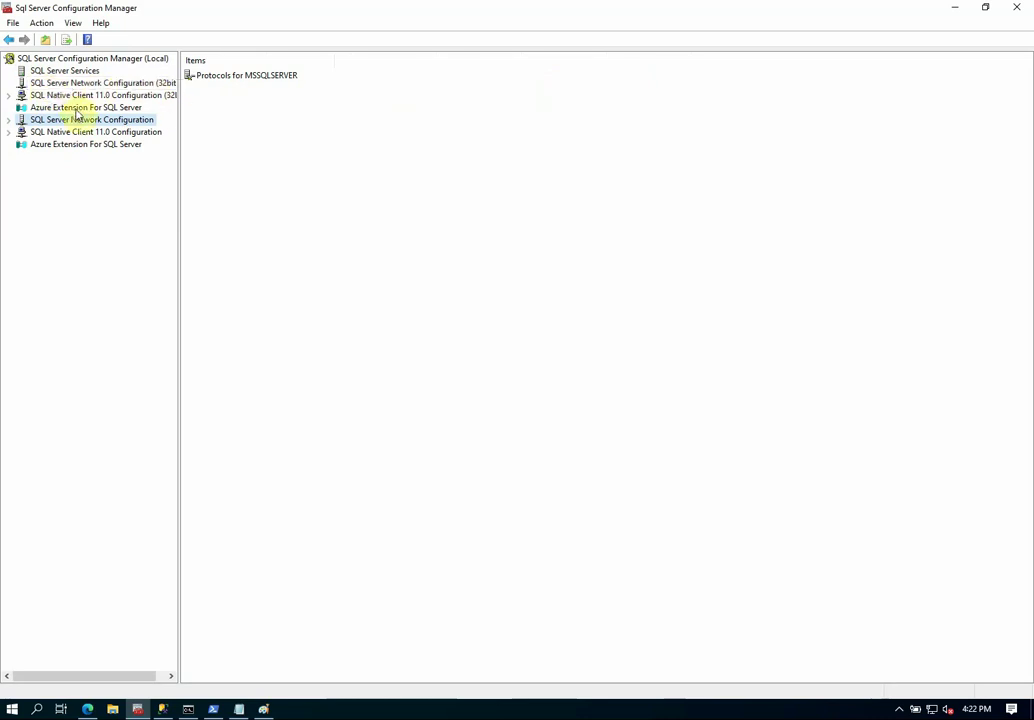
{"action": "left_click", "coordinate": [59, 72]}
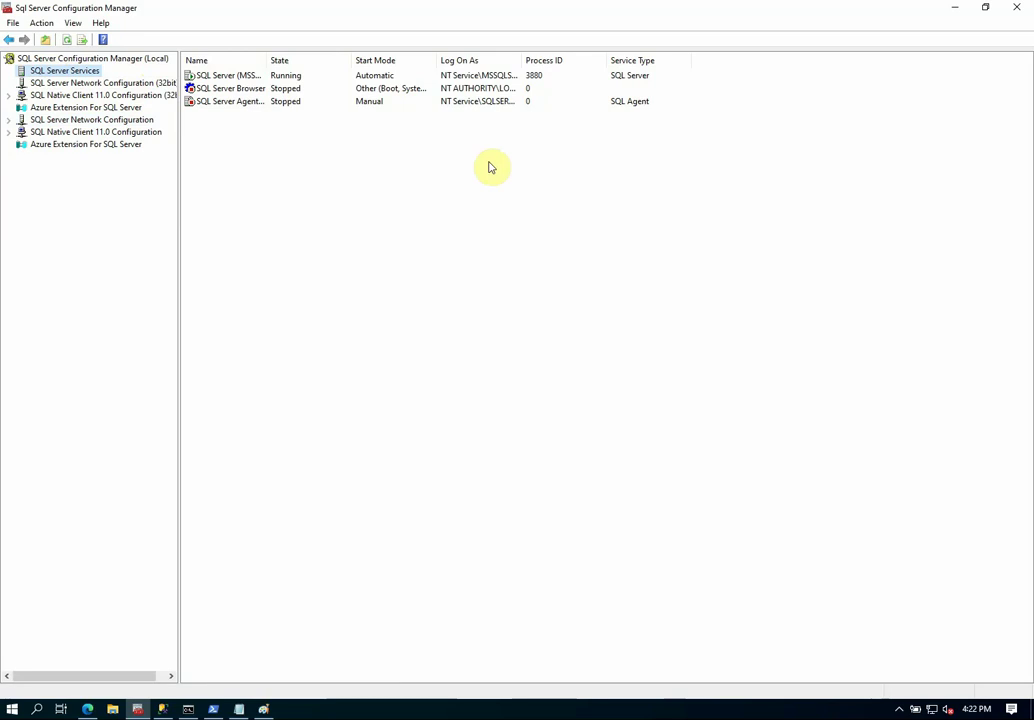
{"action": "left_click", "coordinate": [9, 120]}
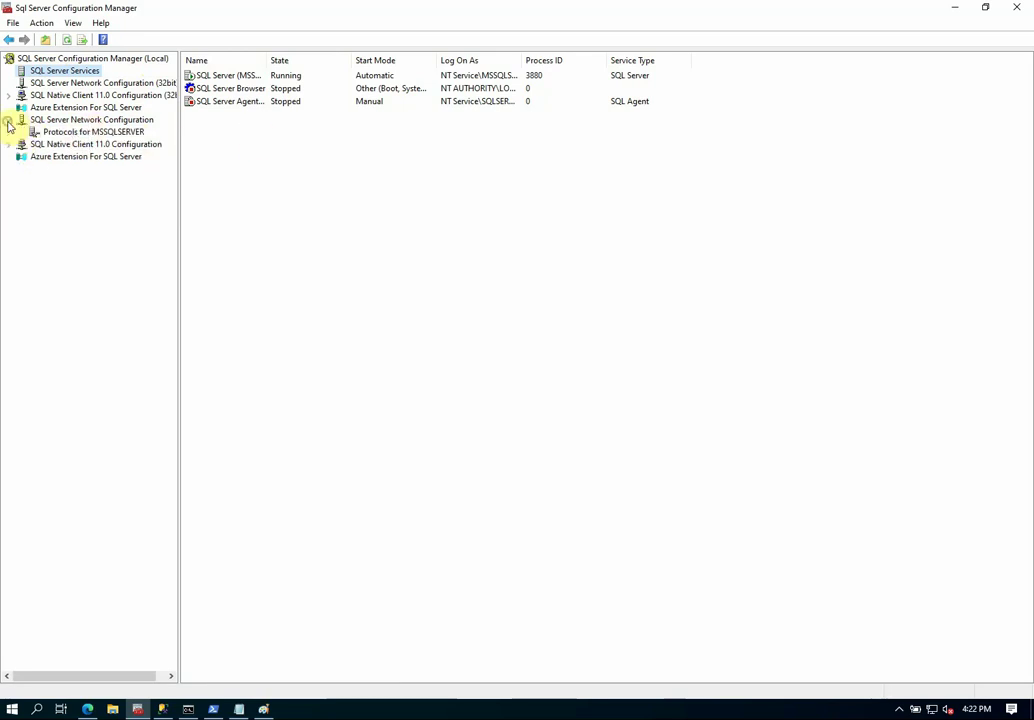
{"action": "left_click", "coordinate": [121, 133]}
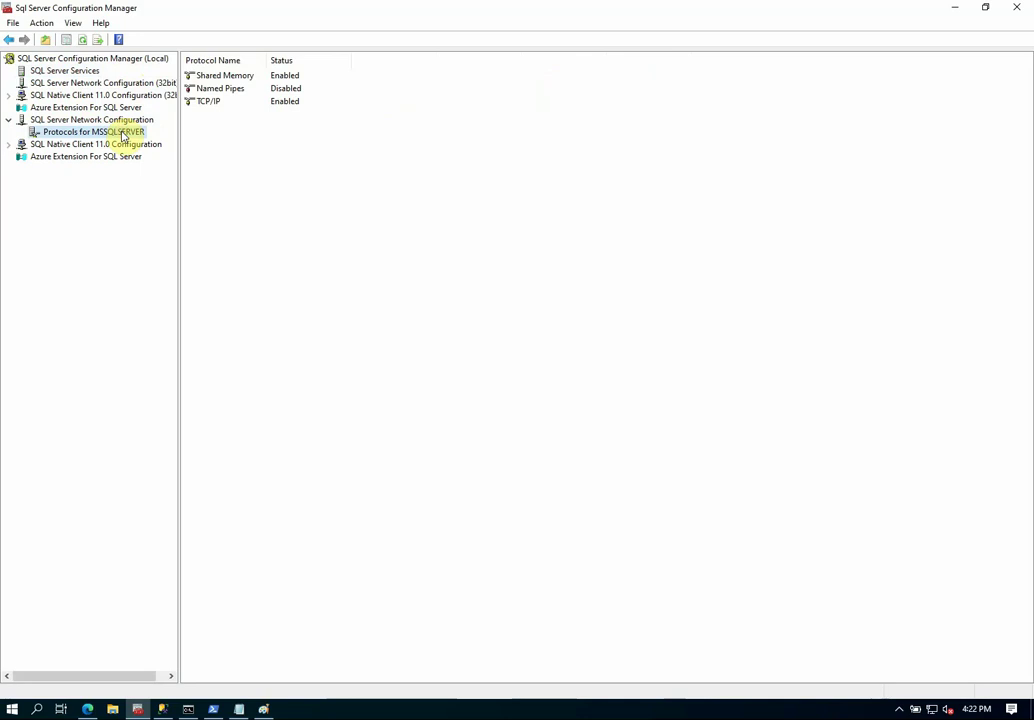
In Protocols for MSSQLSERVER properties, skip importing and choose the W22 certificate expiring 5/5/2027.
{"action": "right_click", "coordinate": [111, 135]}
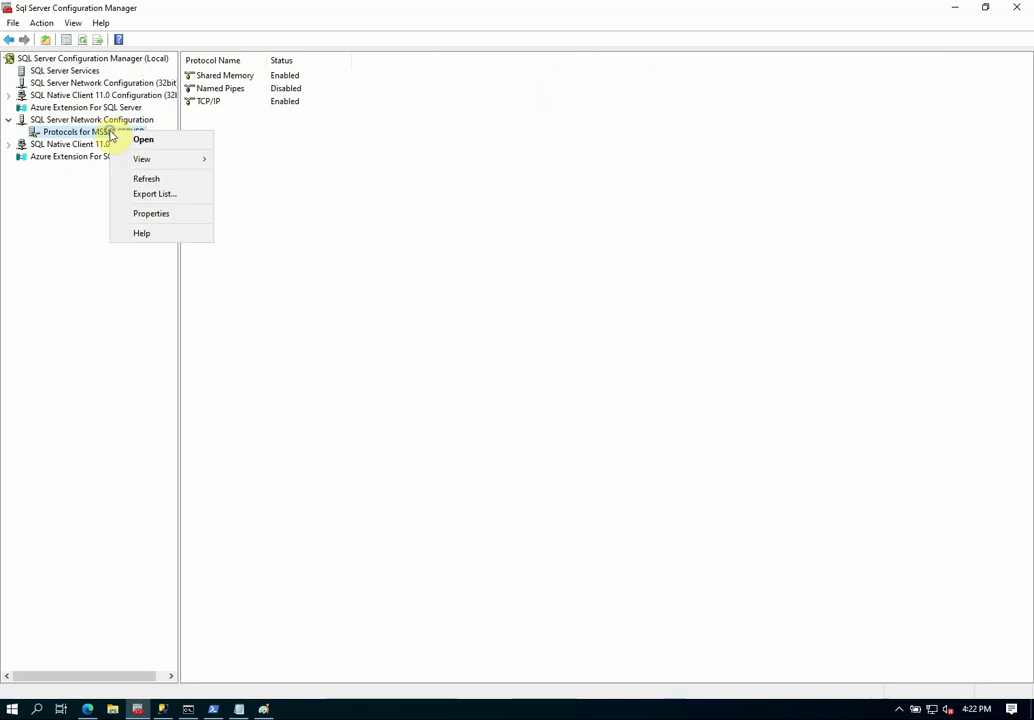
{"action": "left_click", "coordinate": [155, 213]}
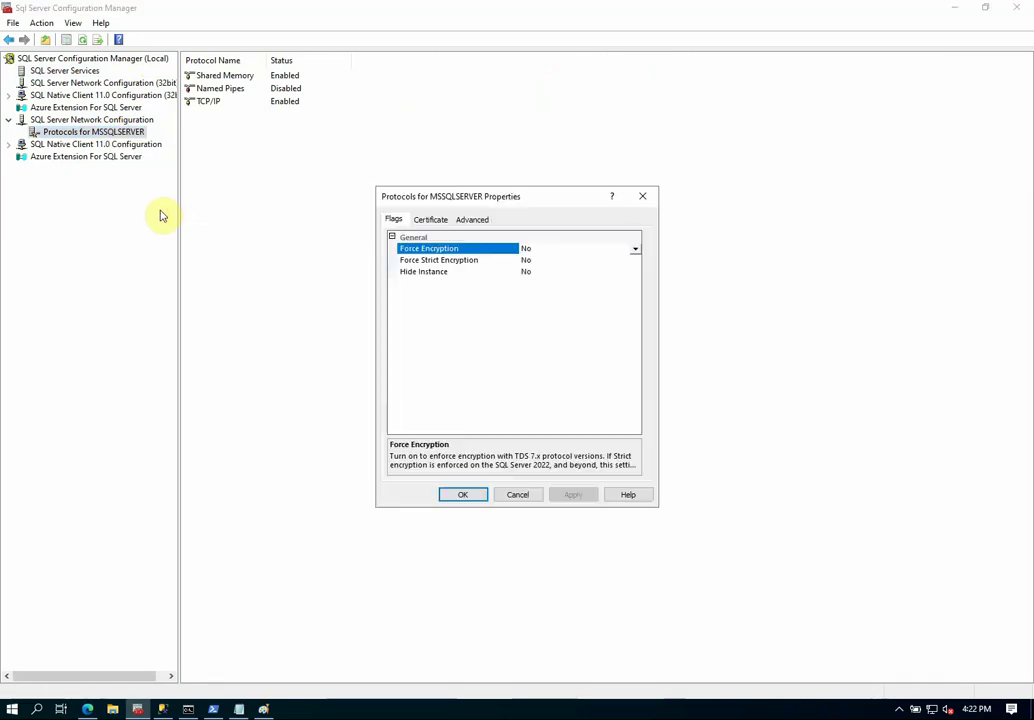
{"action": "left_click", "coordinate": [431, 220]}
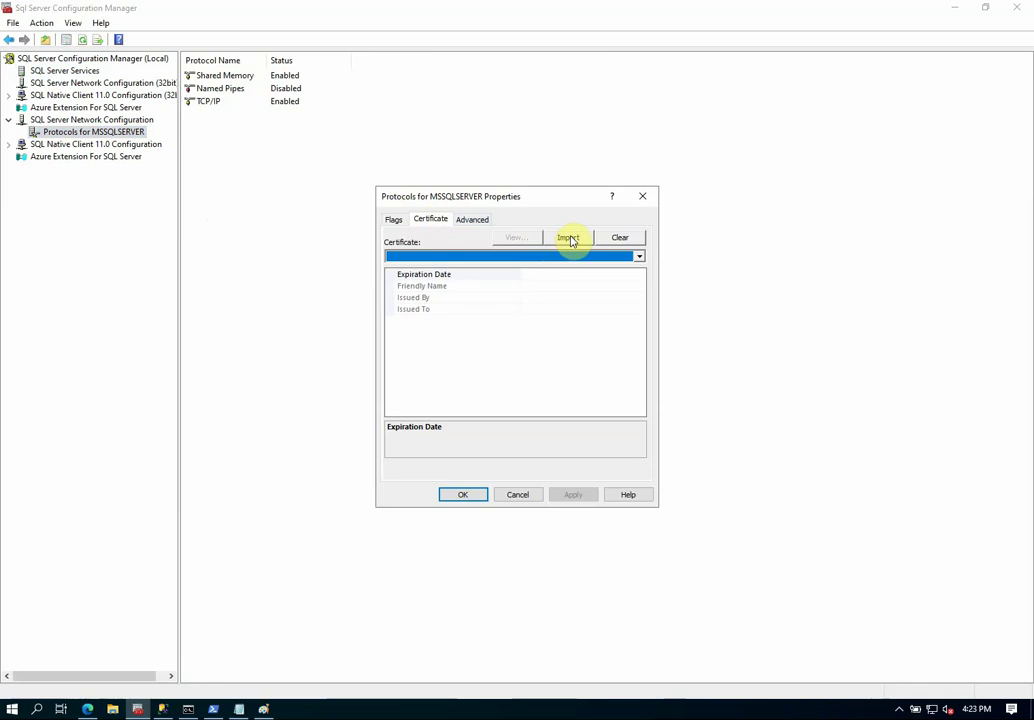
{"action": "left_click_drag", "start_coordinate": [547, 199], "coordinate": [443, 180]}
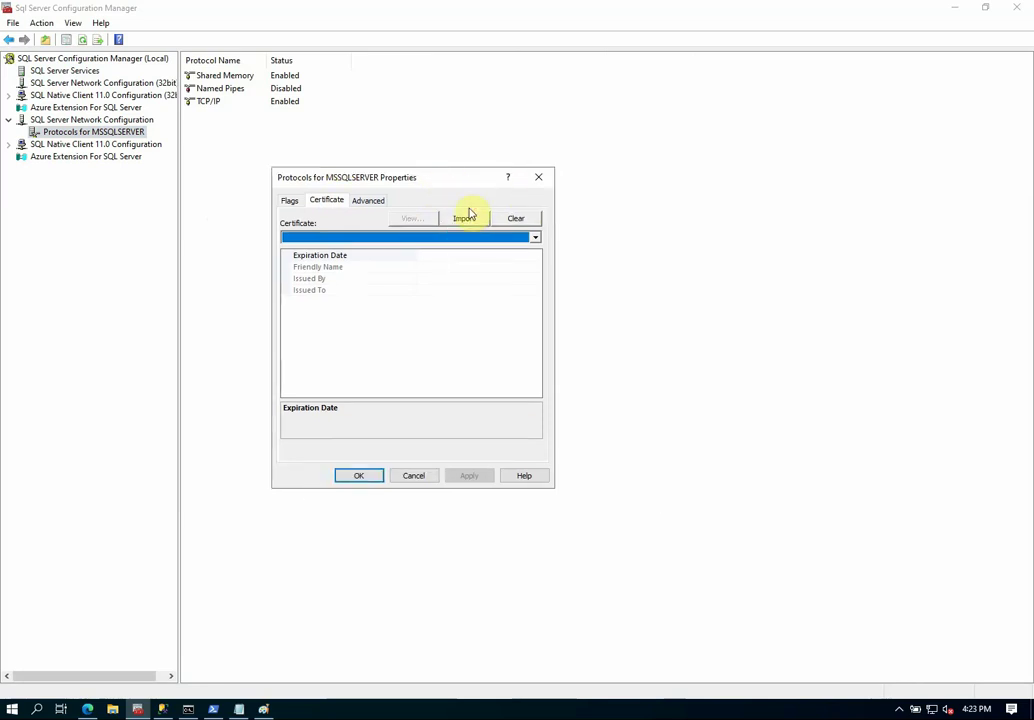
{"action": "left_click", "coordinate": [463, 220]}
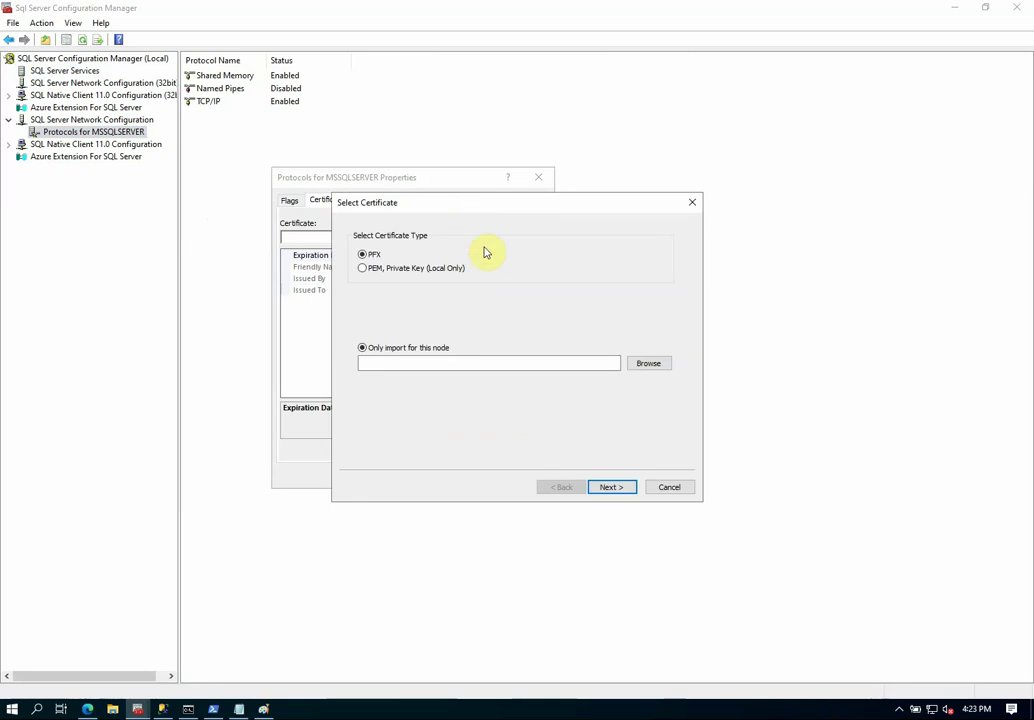
{"action": "left_click", "coordinate": [661, 489]}
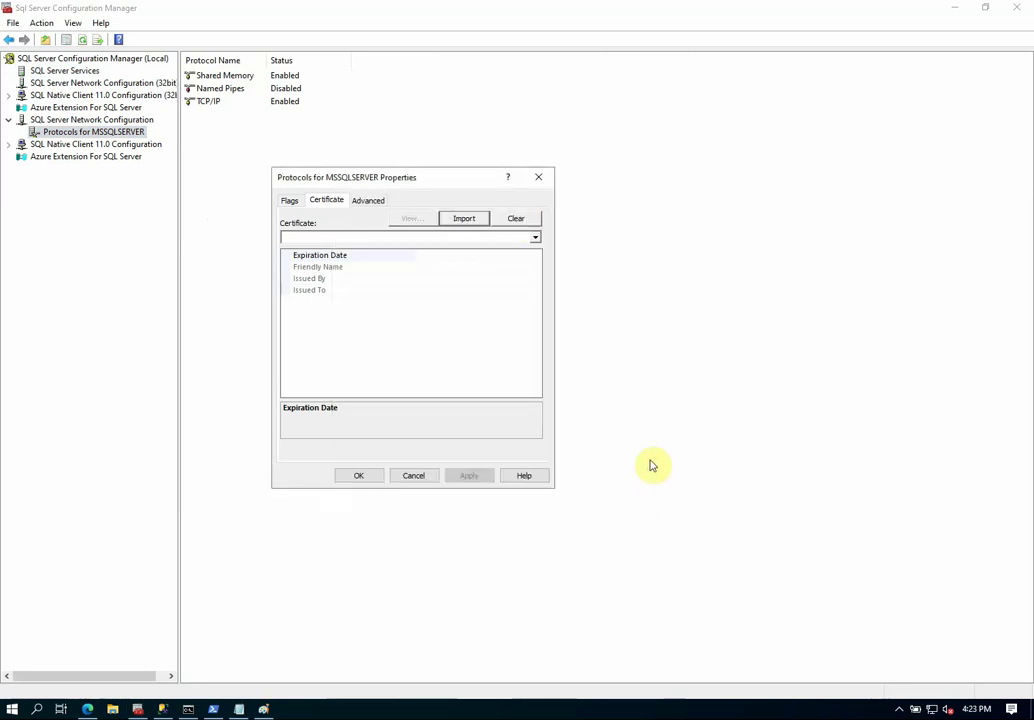
{"action": "left_click", "coordinate": [536, 240]}
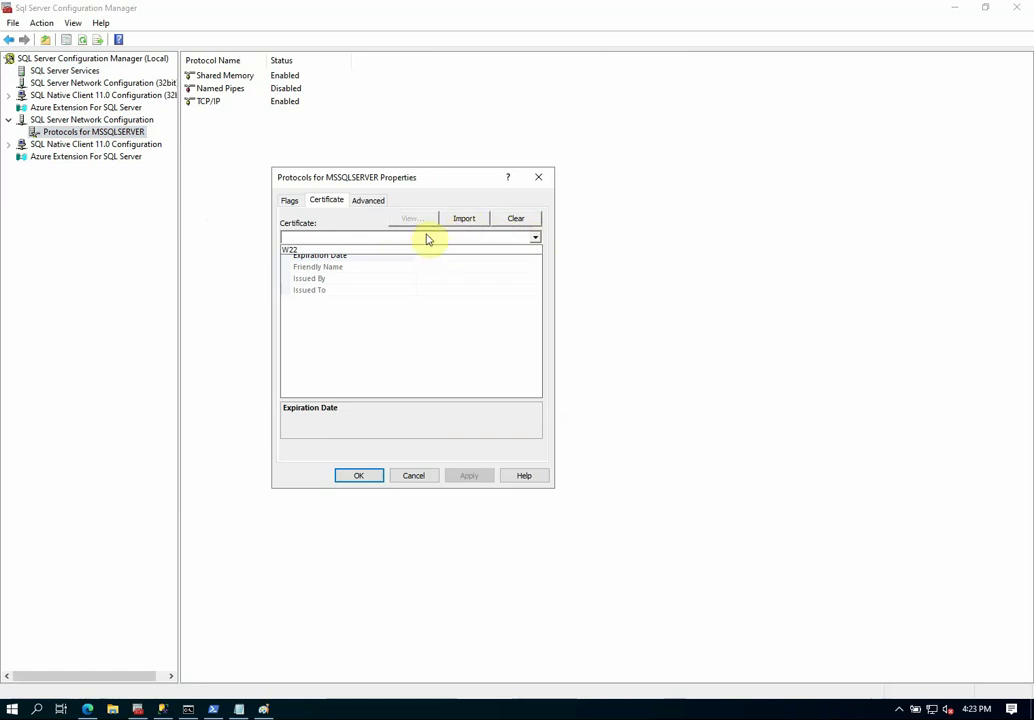
{"action": "left_click", "coordinate": [300, 249]}
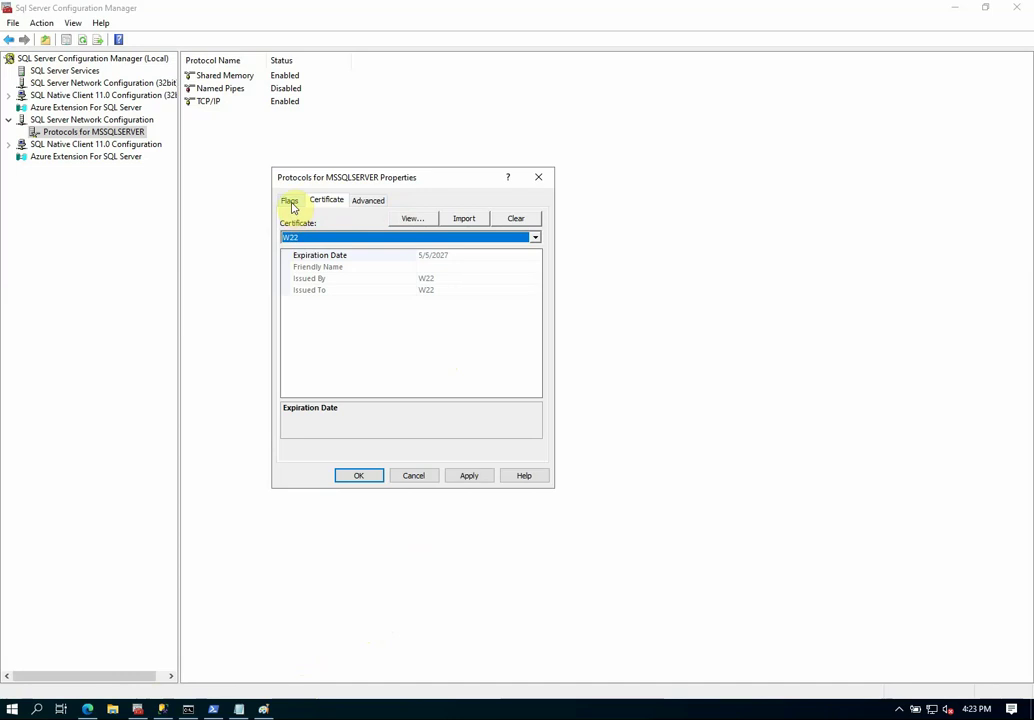
Set Force Encryption to Yes, apply with the W22 certificate, acknowledge the warning, and close with OK.
{"action": "left_click", "coordinate": [290, 203]}
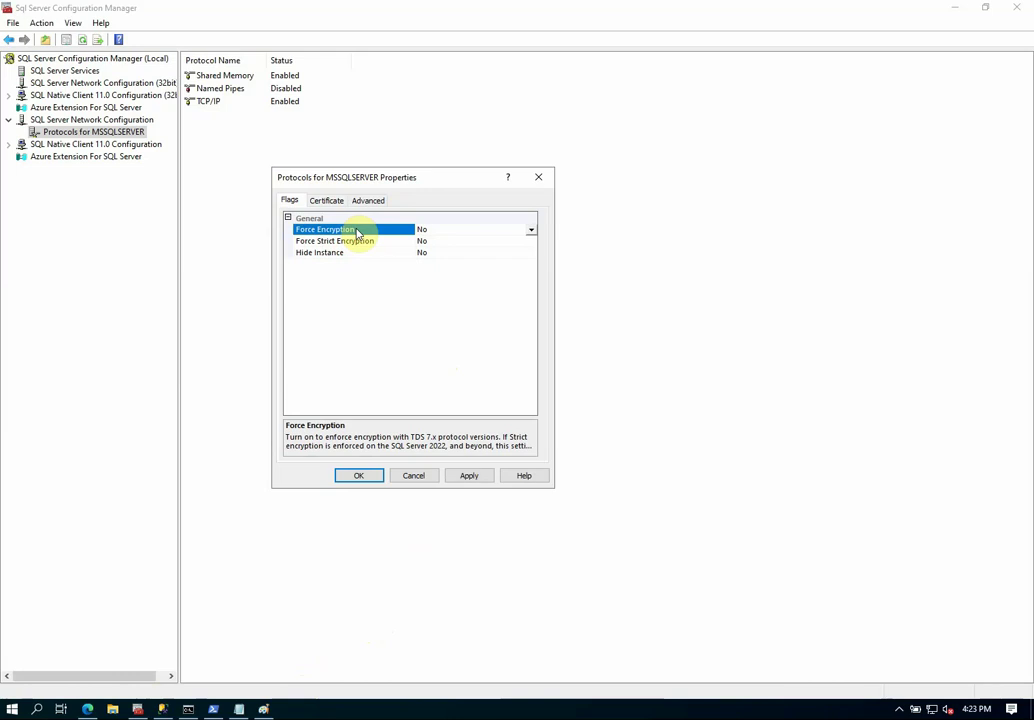
{"action": "left_click", "coordinate": [532, 231]}
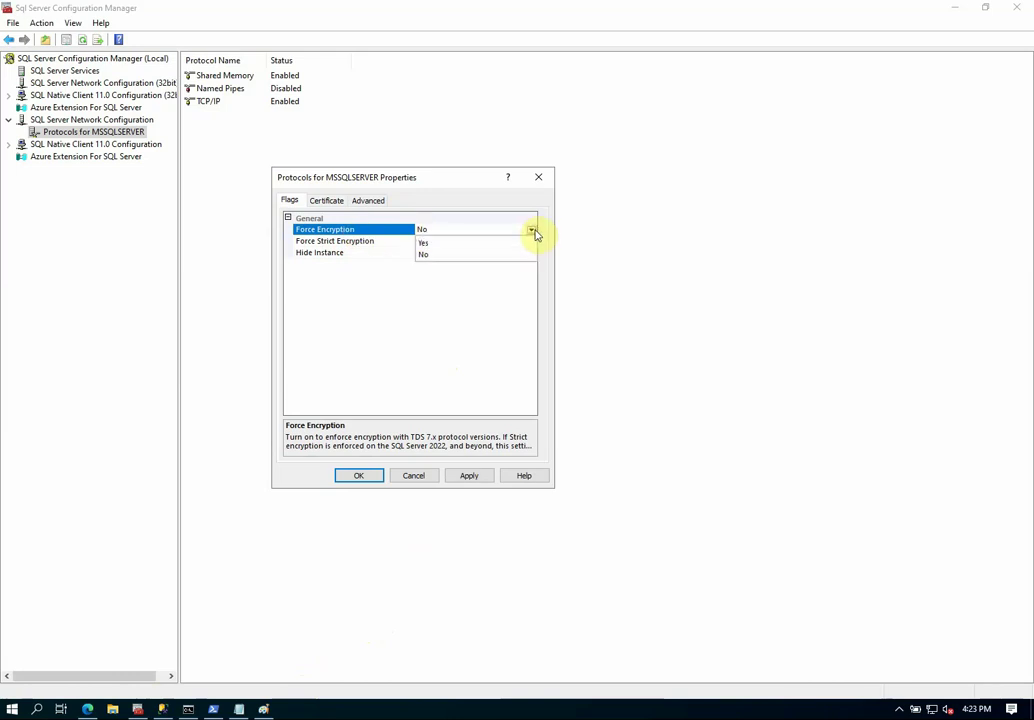
{"action": "left_click", "coordinate": [490, 243]}
{"action": "left_click", "coordinate": [469, 476]}
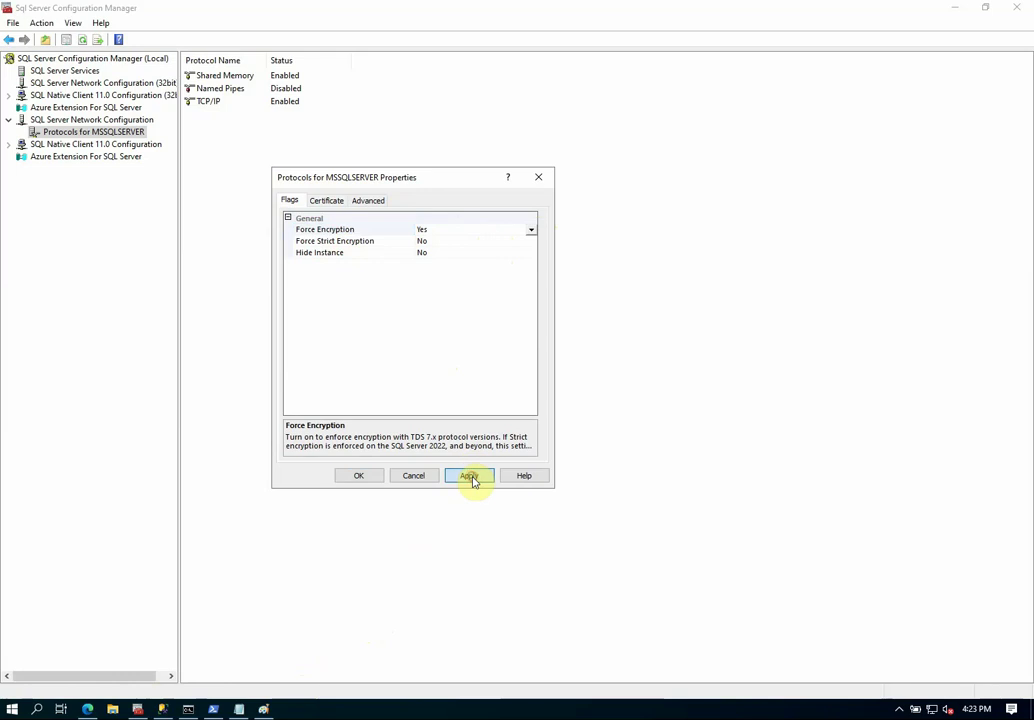
{"action": "left_click", "coordinate": [614, 406]}
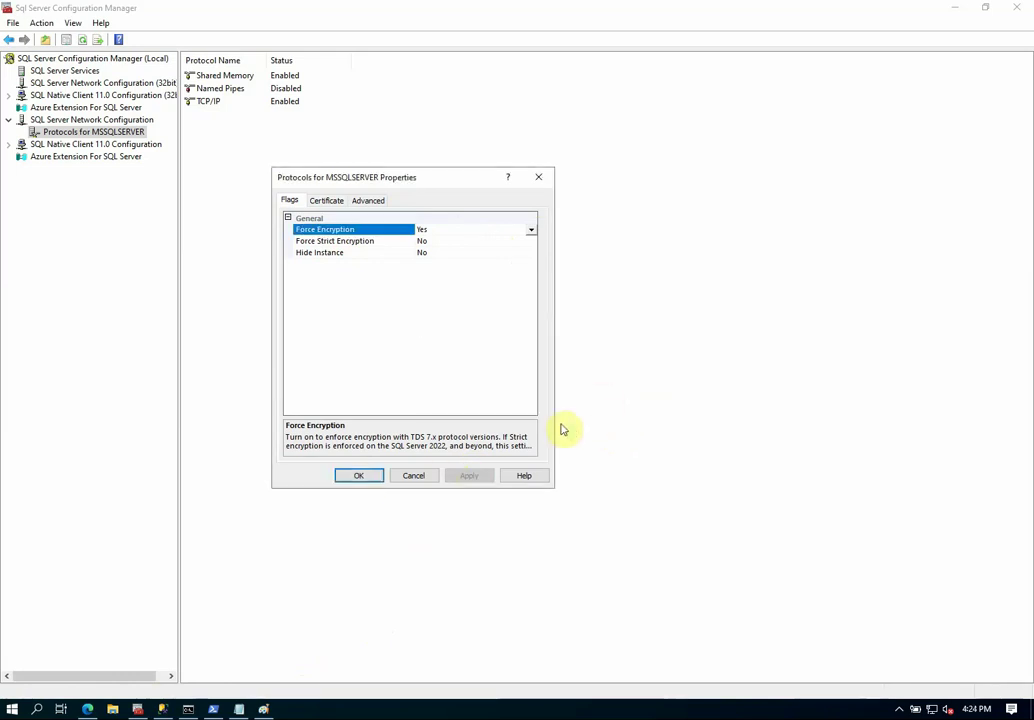
{"action": "left_click", "coordinate": [345, 479]}
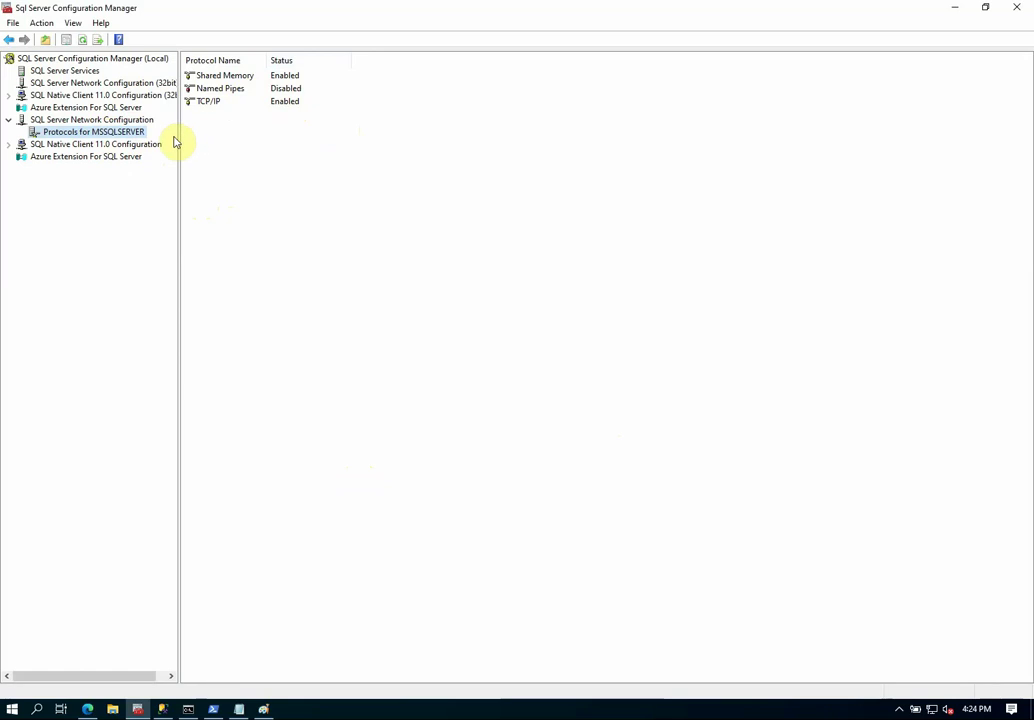
Restart the SQL Server (MSSQLSERVER) service and acknowledge the timeout error that leaves it Stopped.
{"action": "left_click", "coordinate": [82, 72]}
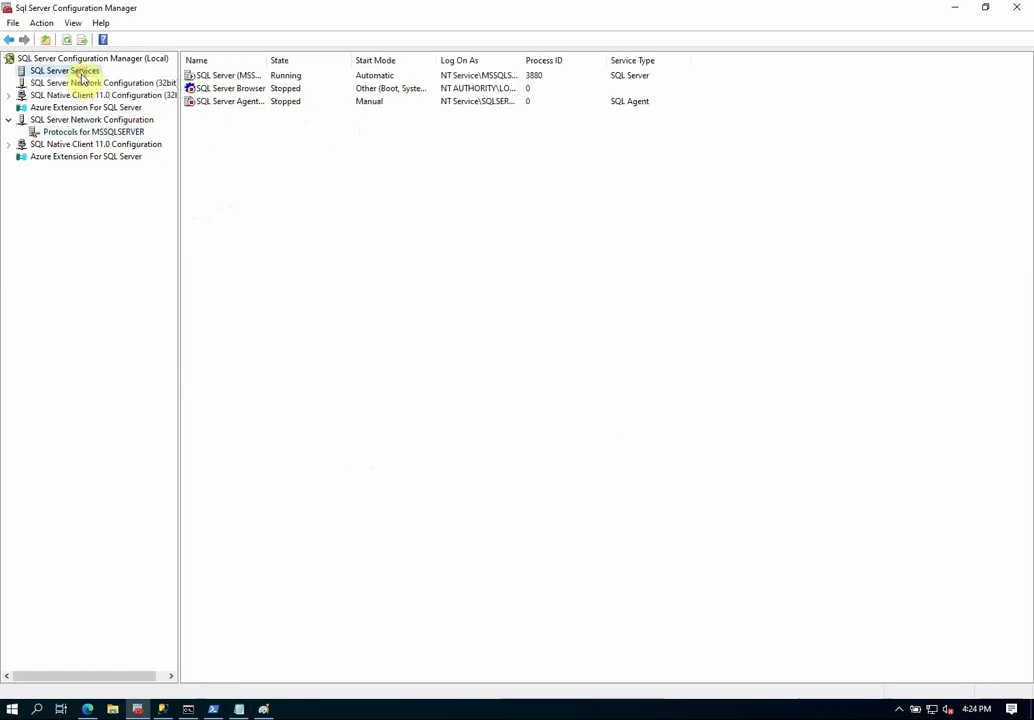
{"action": "right_click", "coordinate": [230, 80]}
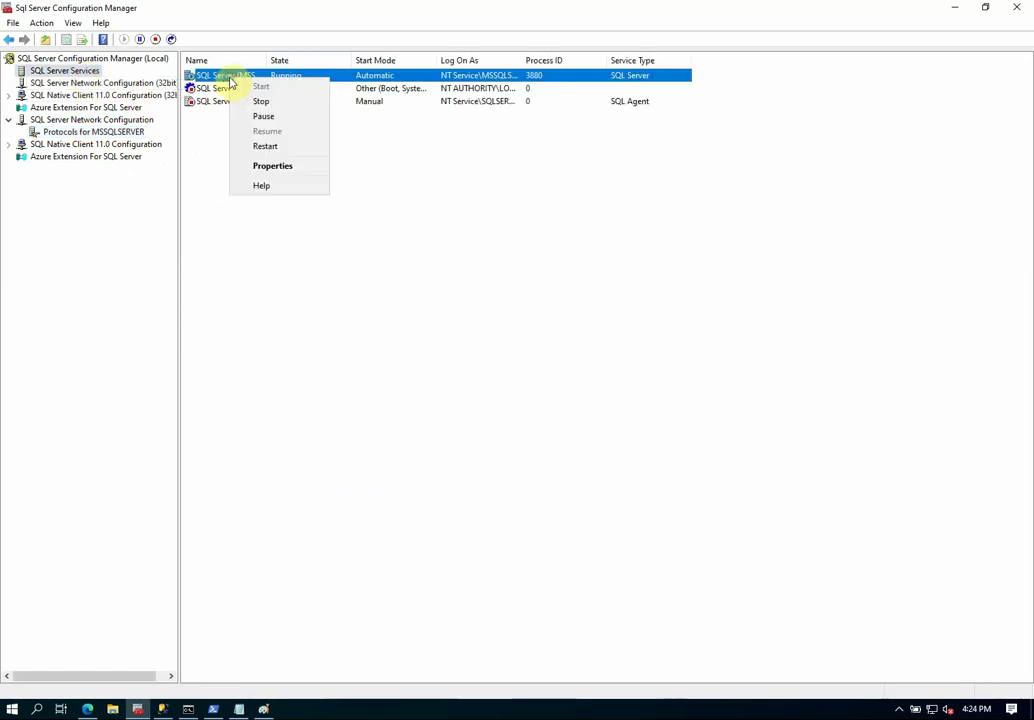
{"action": "left_click", "coordinate": [263, 146]}
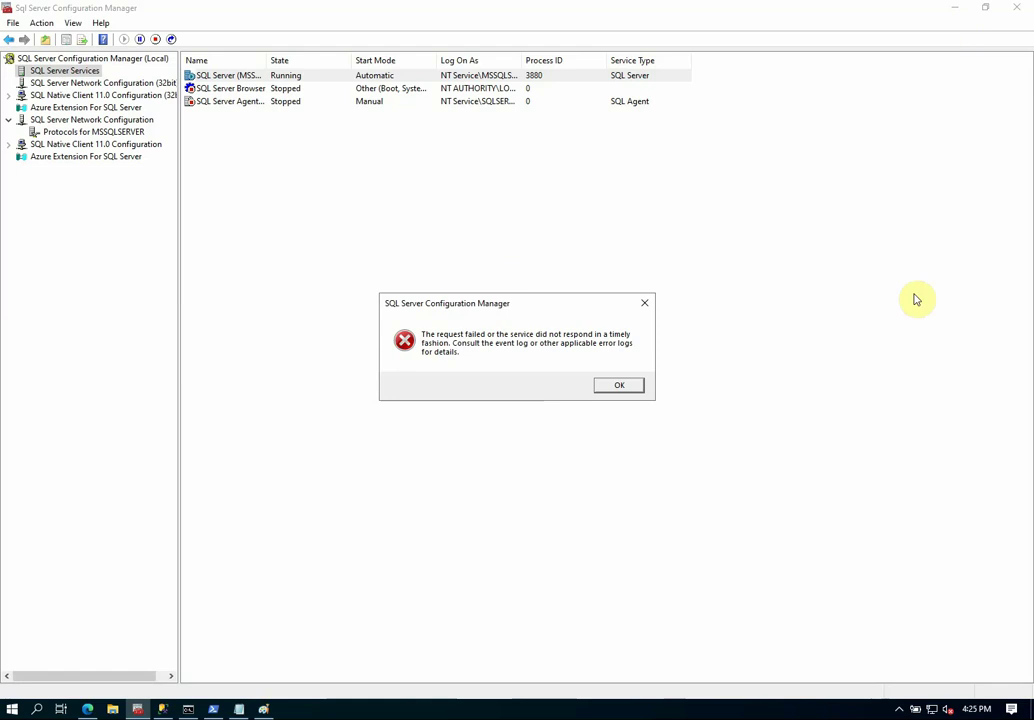
{"action": "left_click", "coordinate": [617, 386]}
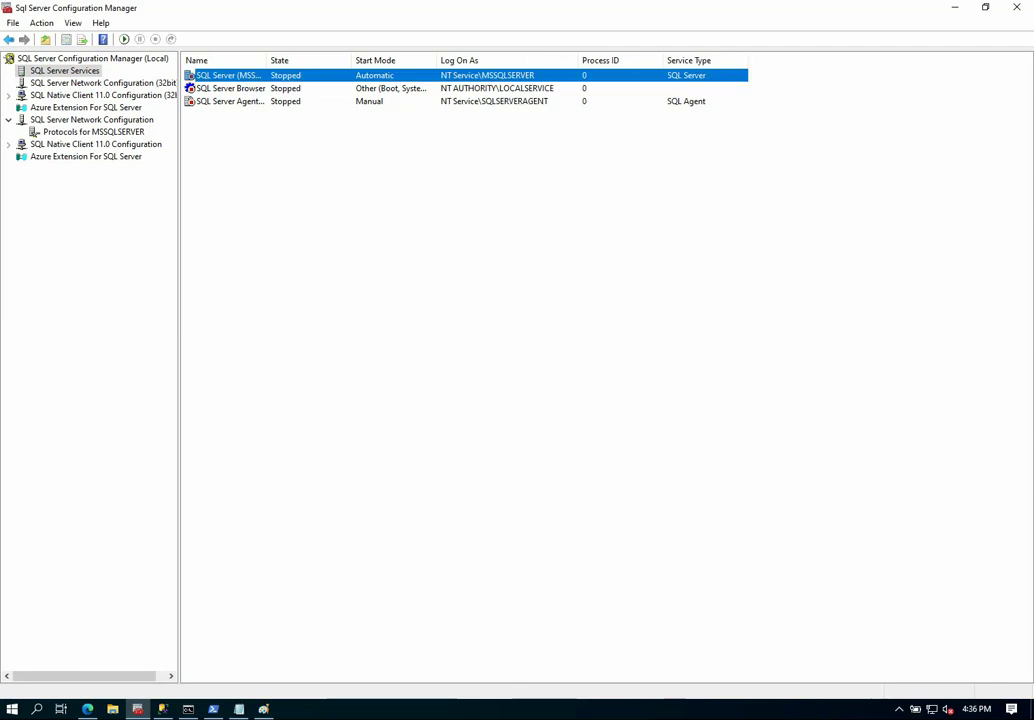
Minimize Configuration Manager and bring the tls notes in Notepad to the front.
{"action": "left_click", "coordinate": [953, 8]}
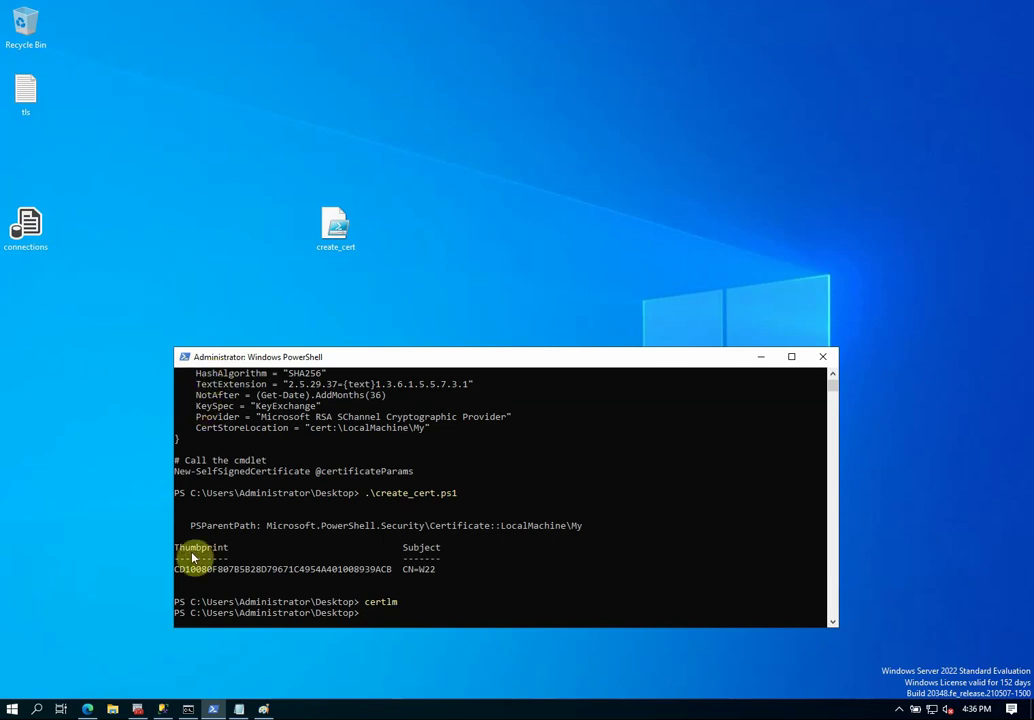
{"action": "left_click", "coordinate": [242, 686]}
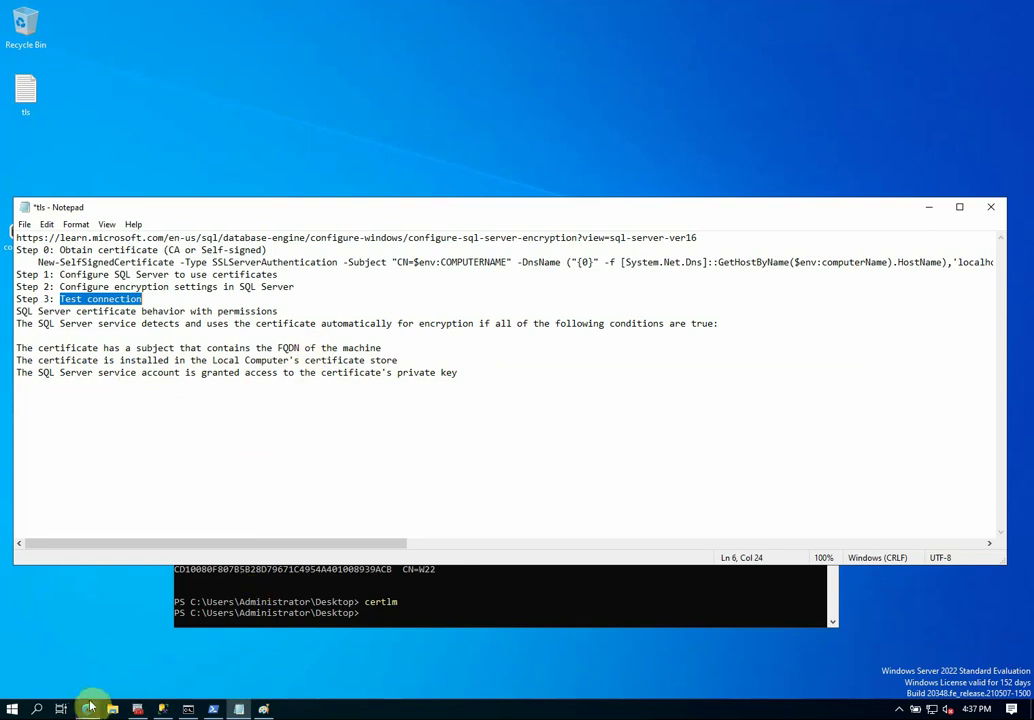
Show the Configure SQL Server encryption article in Edge, dismissing the app popup, and scroll down it.
{"action": "mouse_move", "coordinate": [87, 709]}
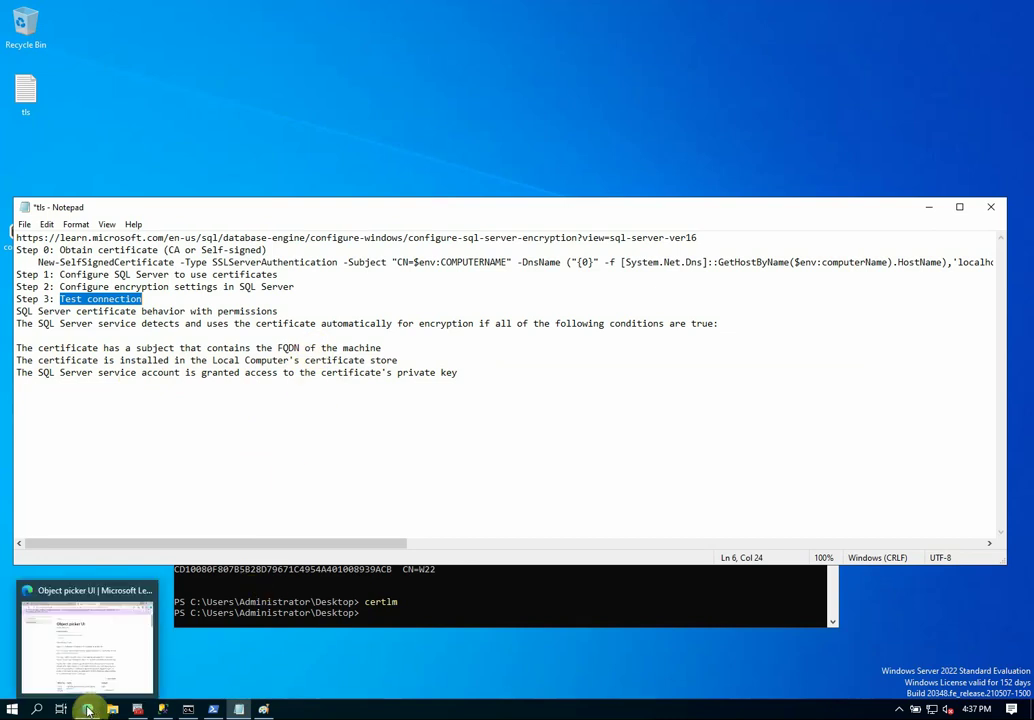
{"action": "left_click", "coordinate": [95, 679]}
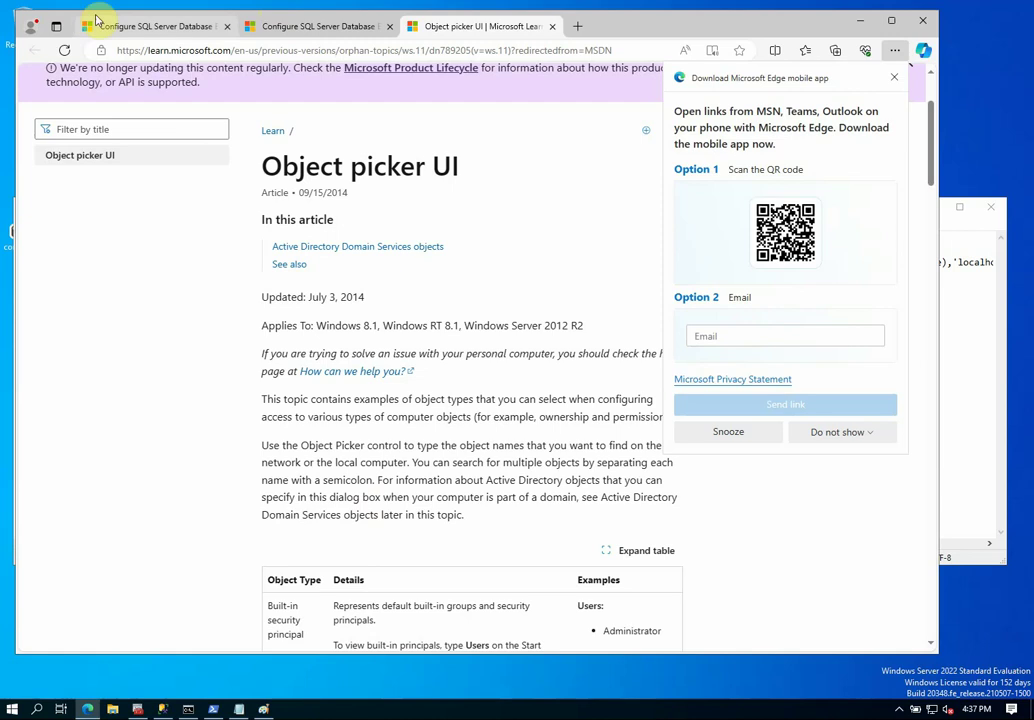
{"action": "left_click", "coordinate": [267, 23]}
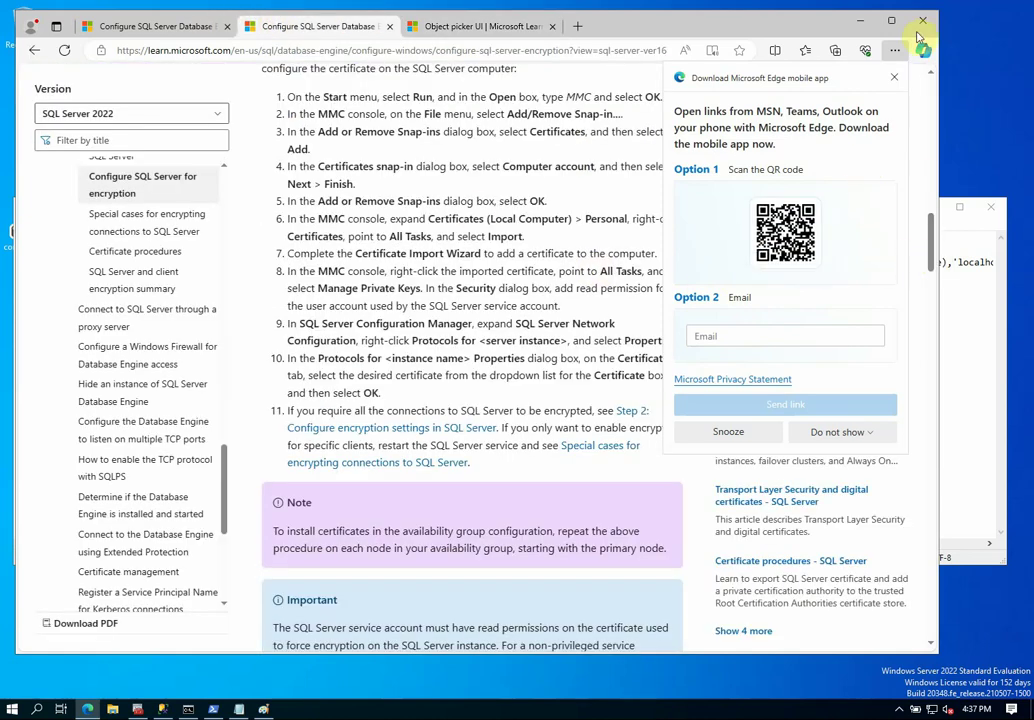
{"action": "left_click", "coordinate": [895, 79]}
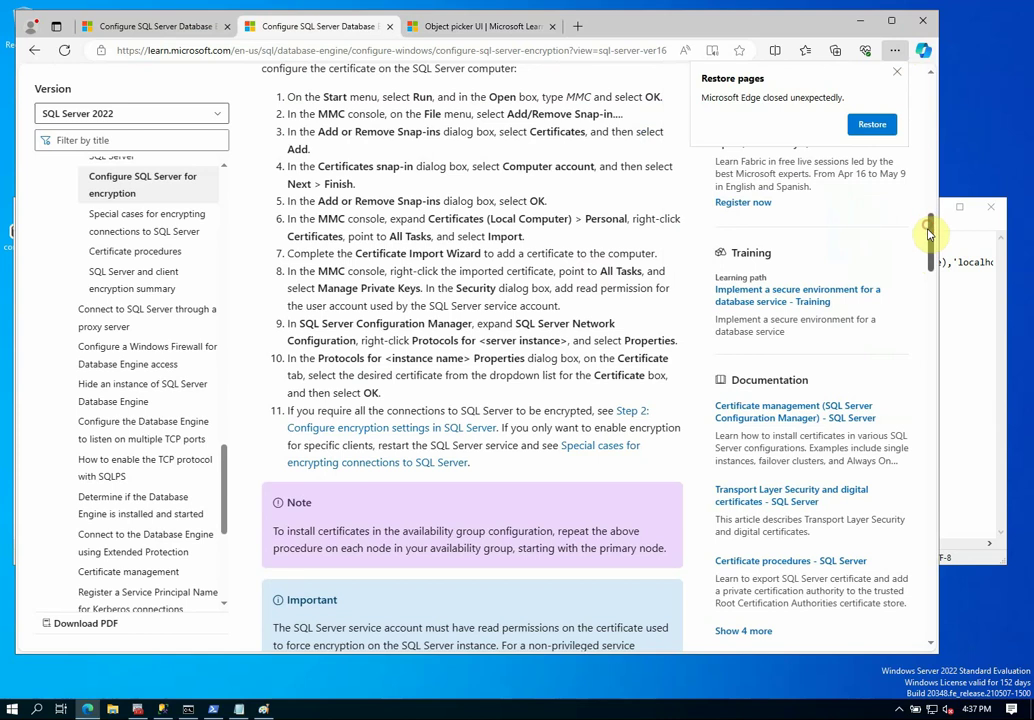
{"action": "left_click_drag", "start_coordinate": [930, 231], "coordinate": [925, 461]}
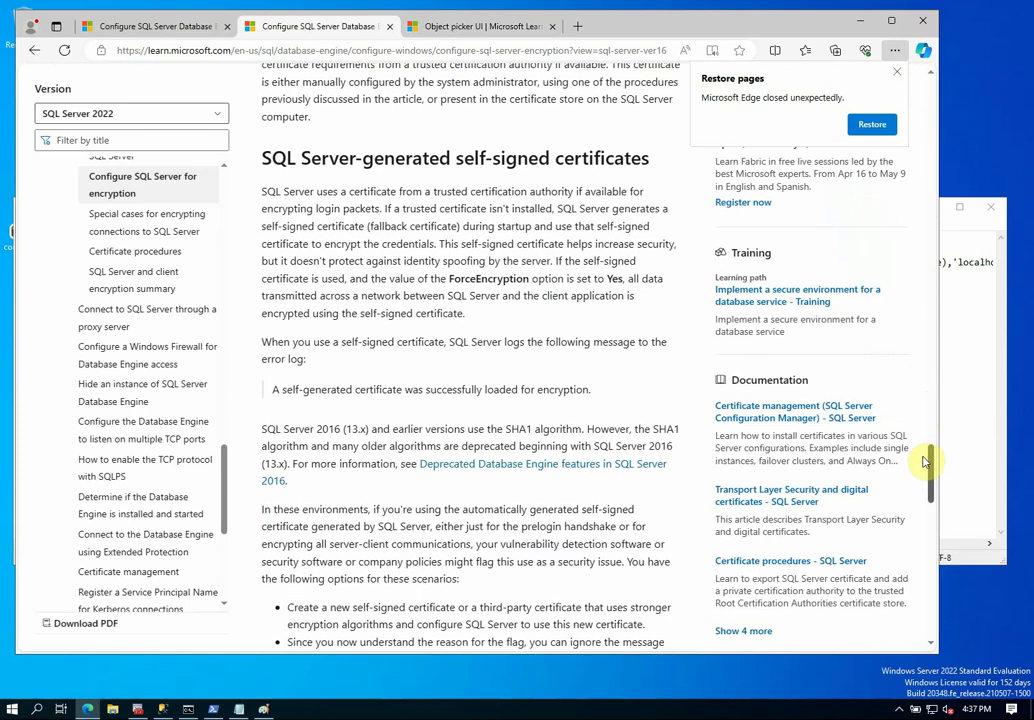
{"action": "left_click_drag", "start_coordinate": [924, 461], "coordinate": [933, 493]}
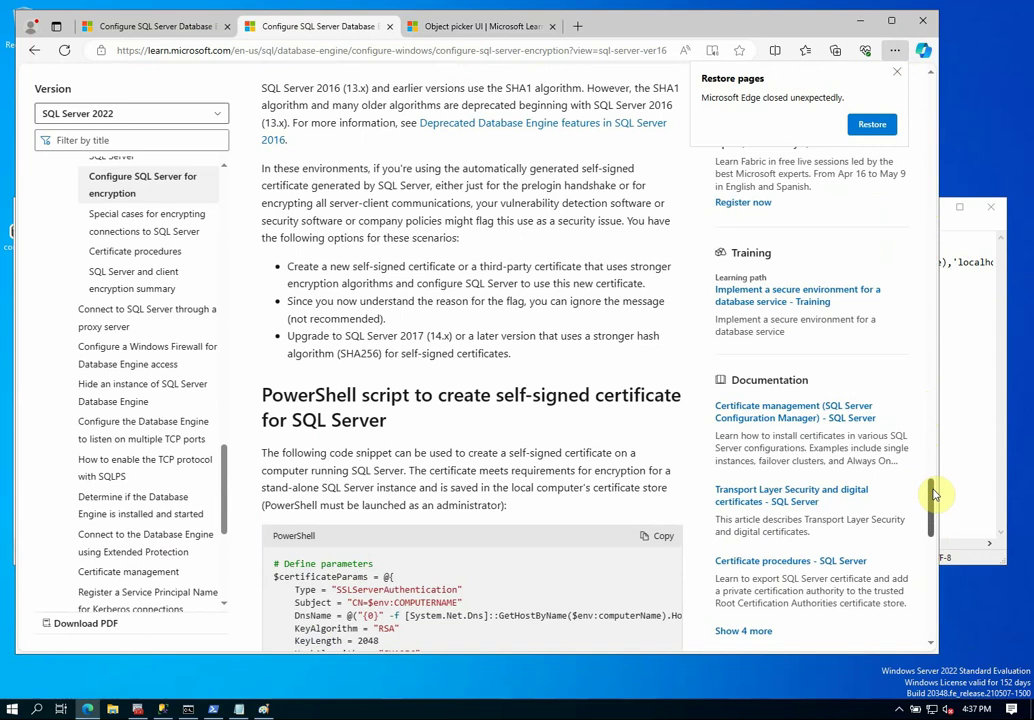
Search the article for 'priva' to find the private-key permission requirement, then minimize Edge.
{"action": "left_click_drag", "start_coordinate": [261, 168], "coordinate": [468, 236]}
{"action": "left_click", "coordinate": [486, 228]}
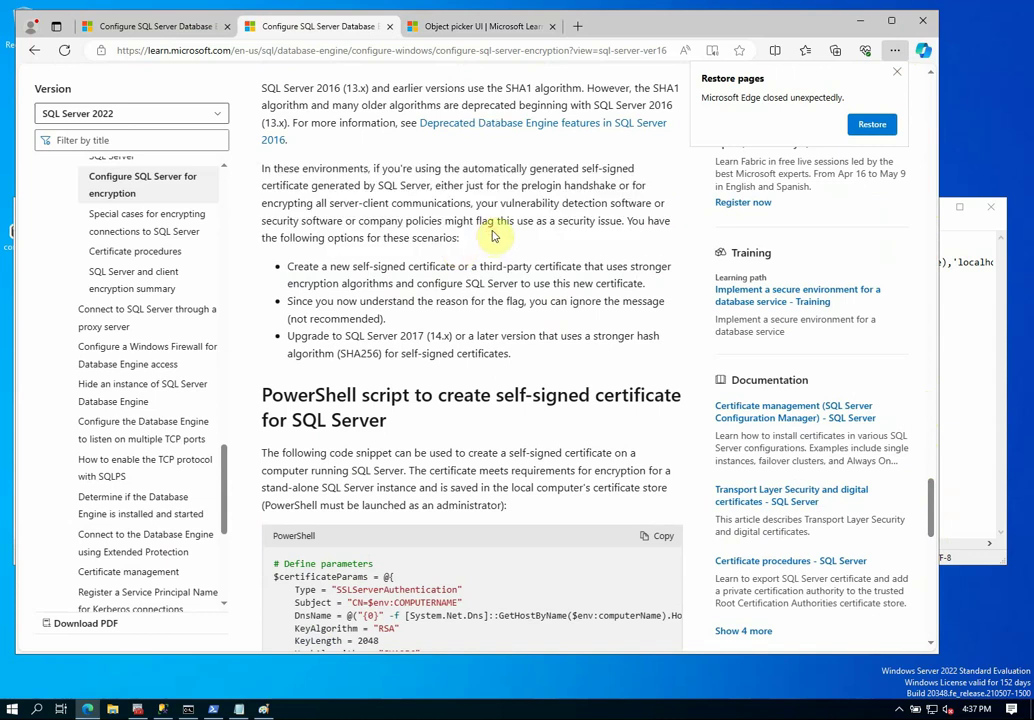
{"action": "key", "text": "ctrl+f"}
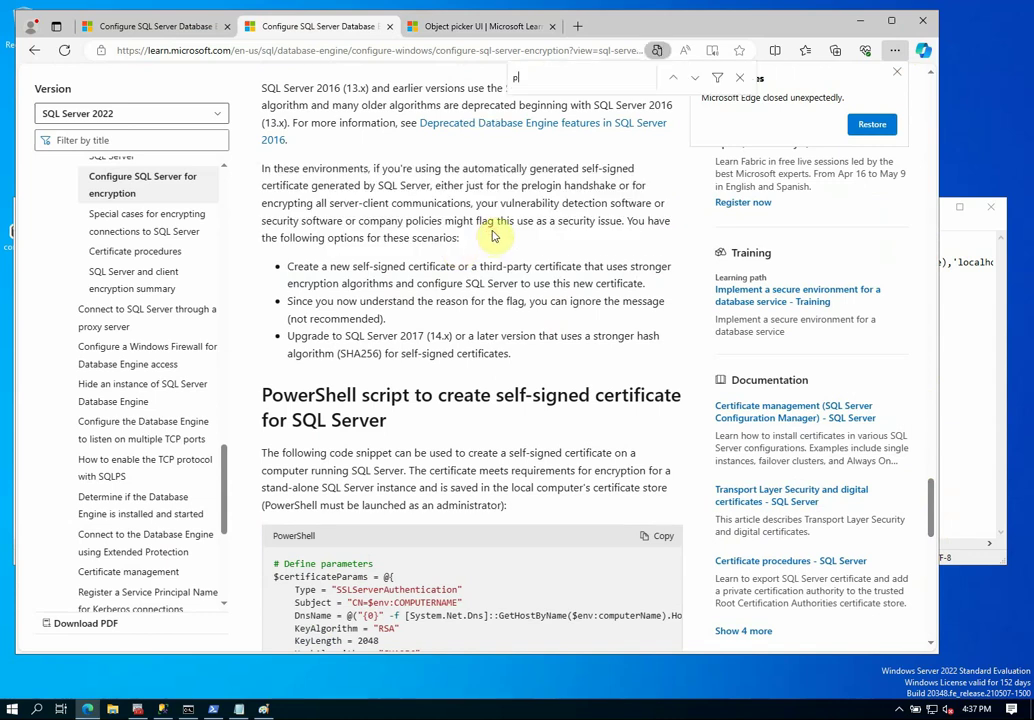
{"action": "type", "text": "priva"}
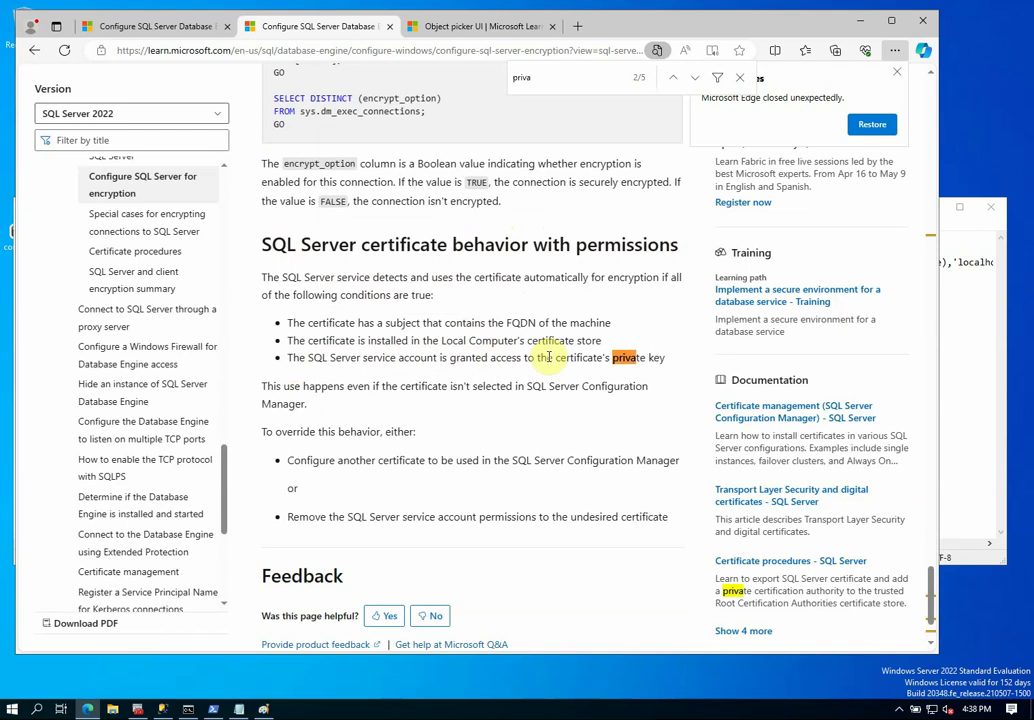
{"action": "left_click", "coordinate": [857, 25]}
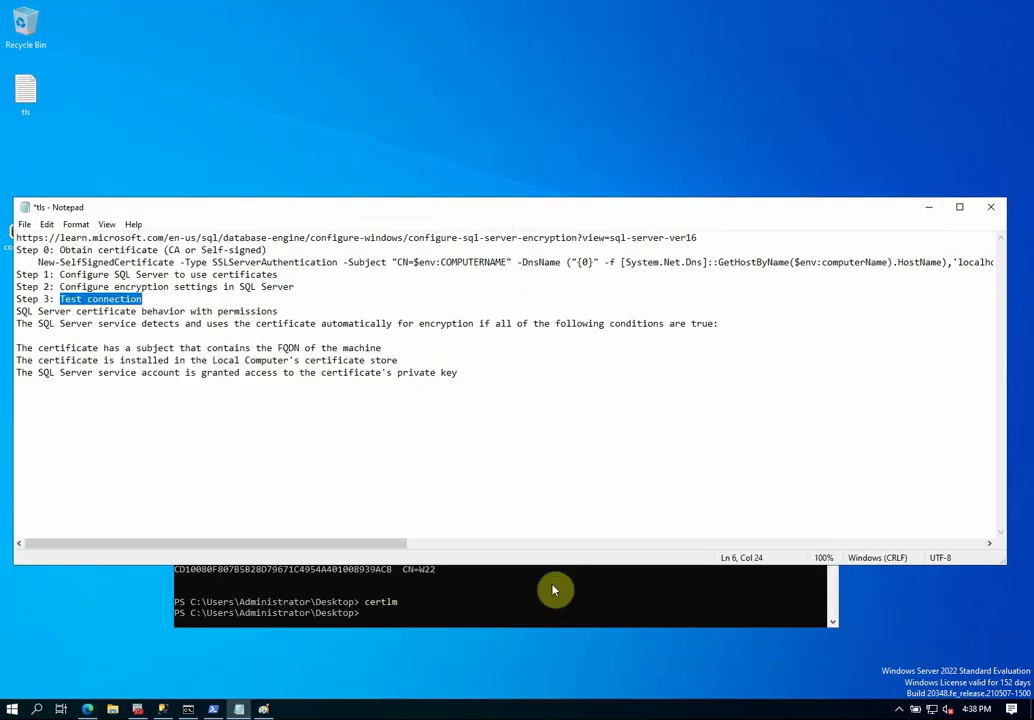
Launch certlm from PowerShell and maximize the Local Computer certificate console.
{"action": "left_click", "coordinate": [520, 622]}
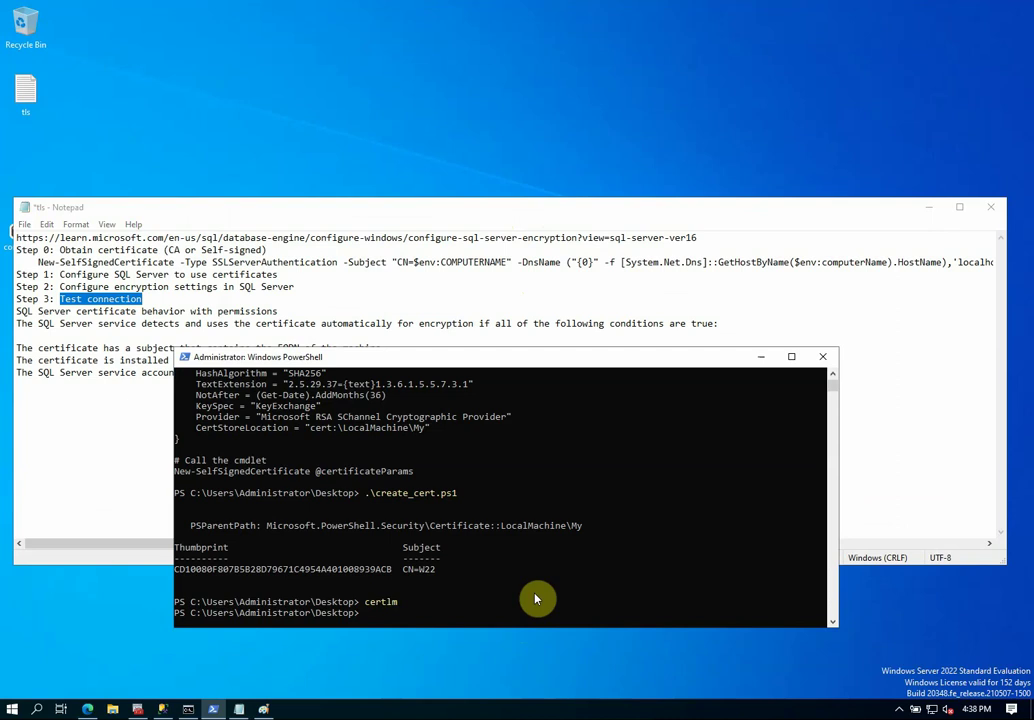
{"action": "type", "text": "certlm"}
{"action": "key", "text": "Return"}
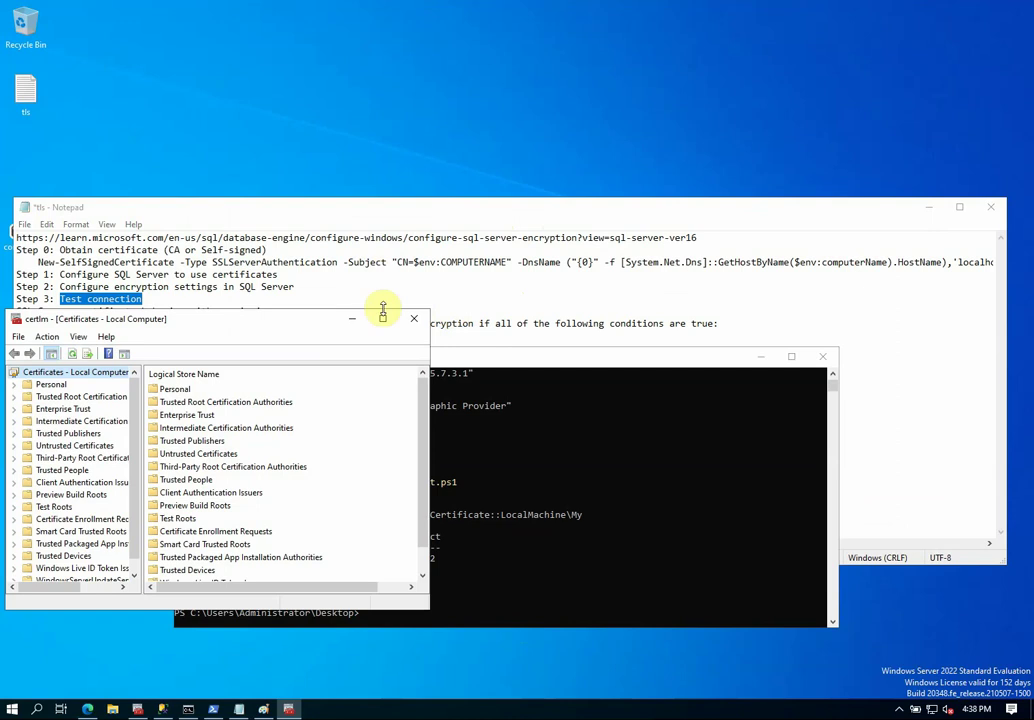
{"action": "left_click", "coordinate": [383, 318]}
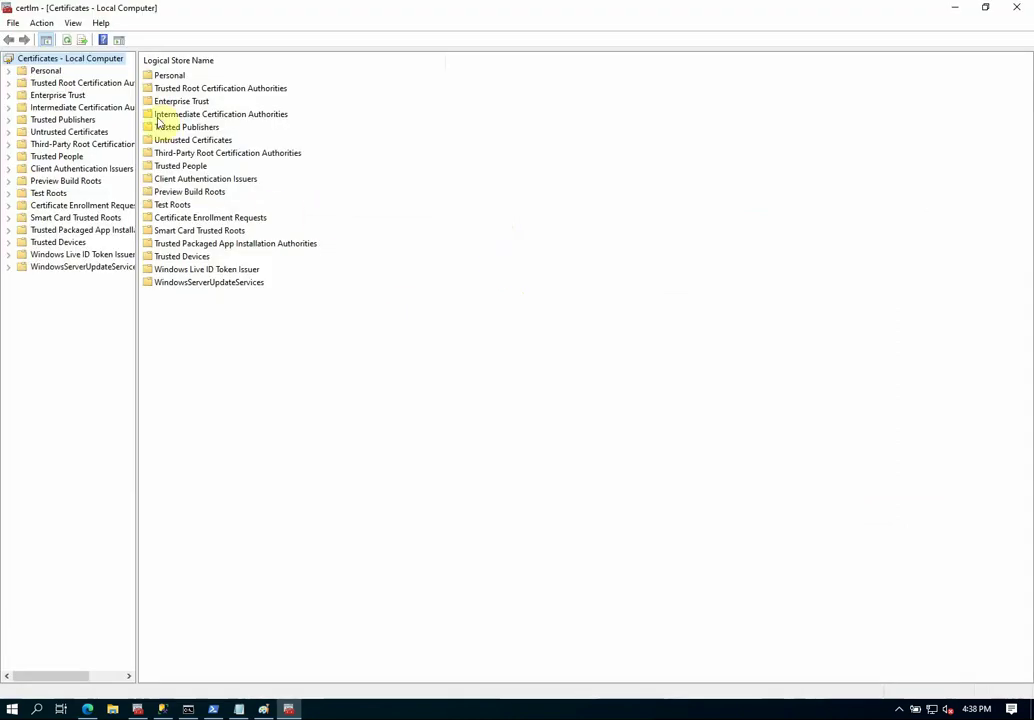
Locate the W22 certificate under Personal > Certificates and bring up its All Tasks menu.
{"action": "left_click", "coordinate": [10, 71]}
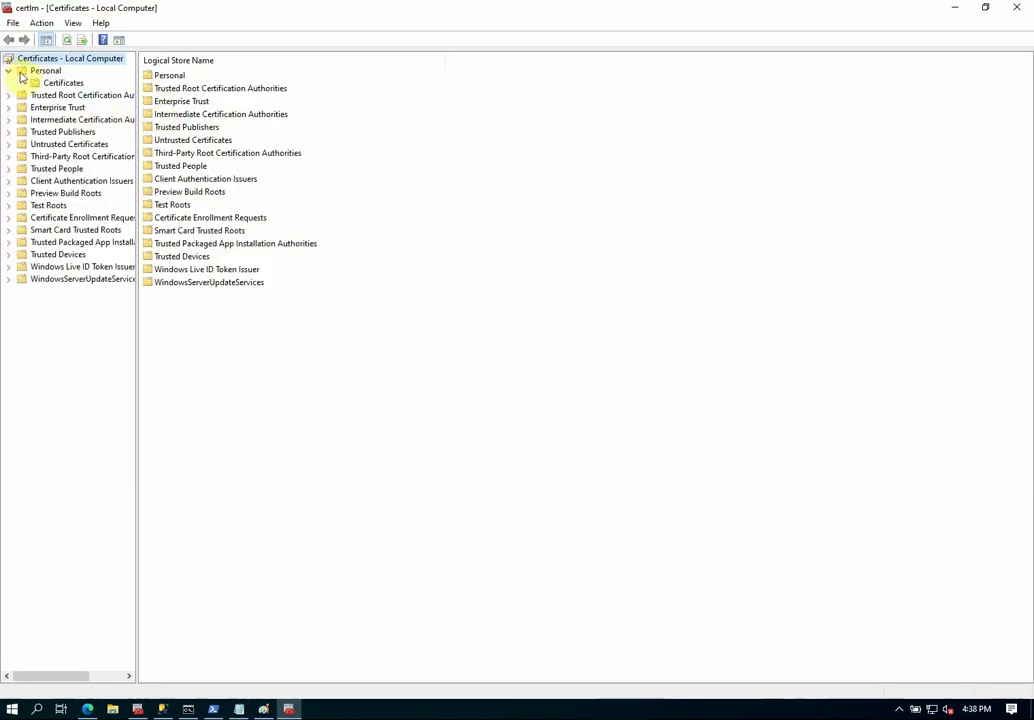
{"action": "left_click", "coordinate": [63, 83]}
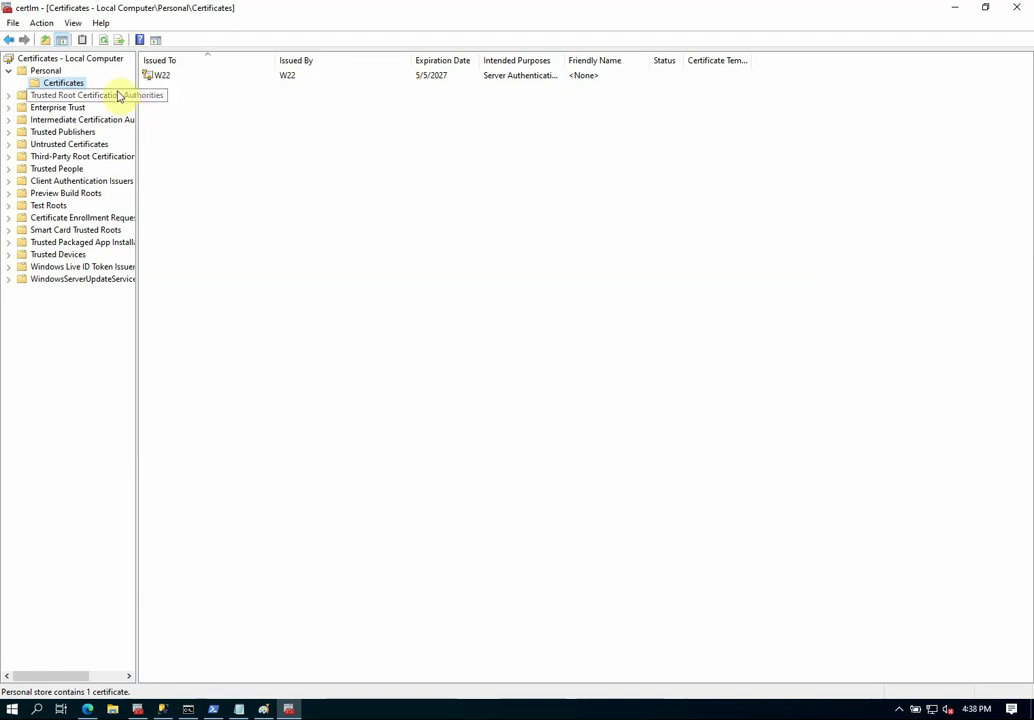
{"action": "left_click", "coordinate": [158, 78]}
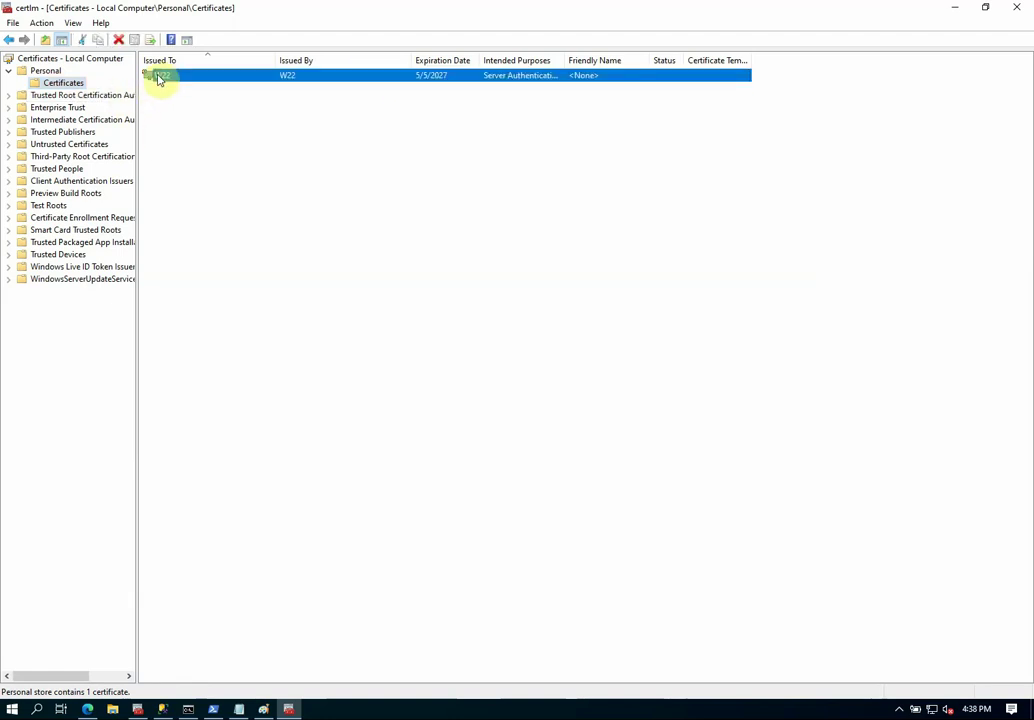
{"action": "right_click", "coordinate": [158, 79]}
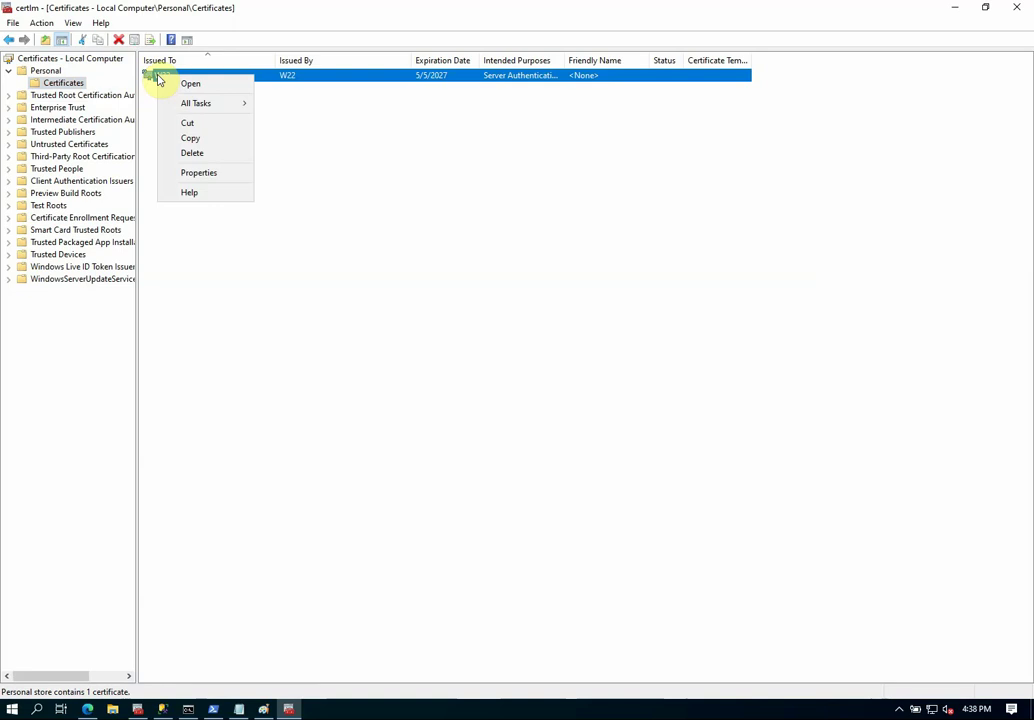
{"action": "mouse_move", "coordinate": [180, 104]}
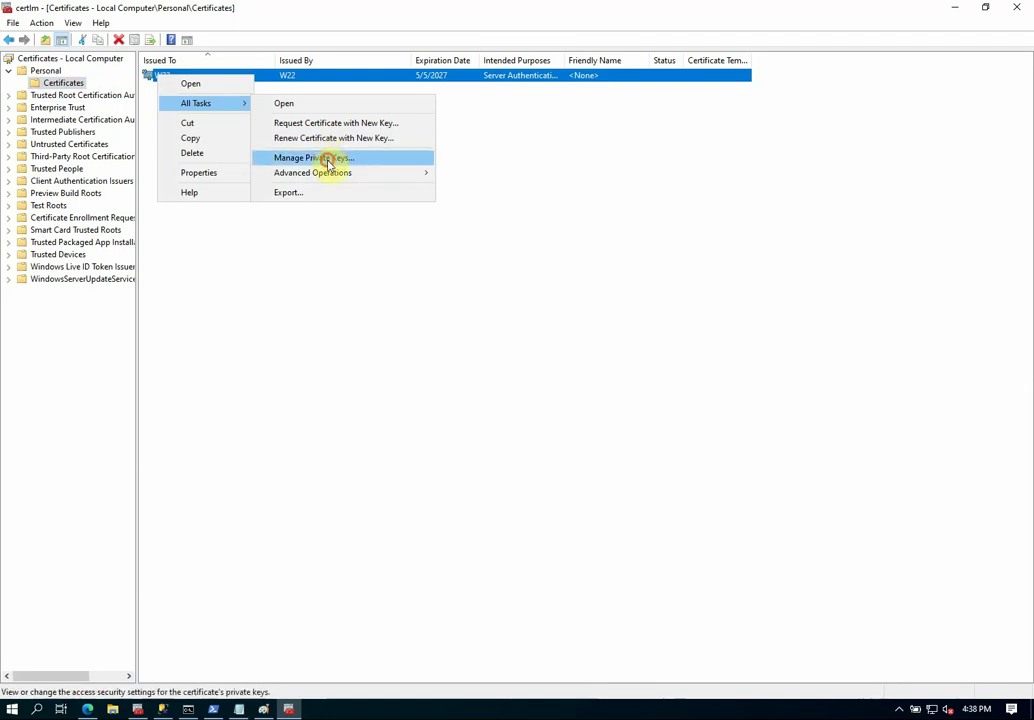
Open Manage Private Keys for W22 and start adding an account, checking the SQL service's logon account.
{"action": "left_click", "coordinate": [328, 158]}
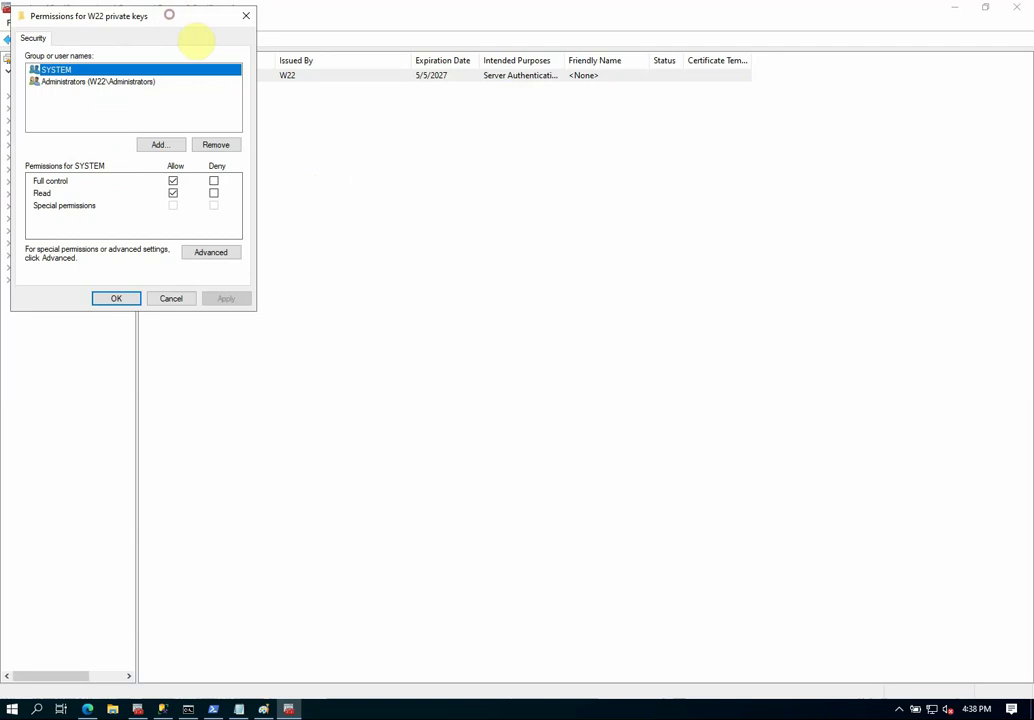
{"action": "left_click_drag", "start_coordinate": [169, 15], "coordinate": [557, 99]}
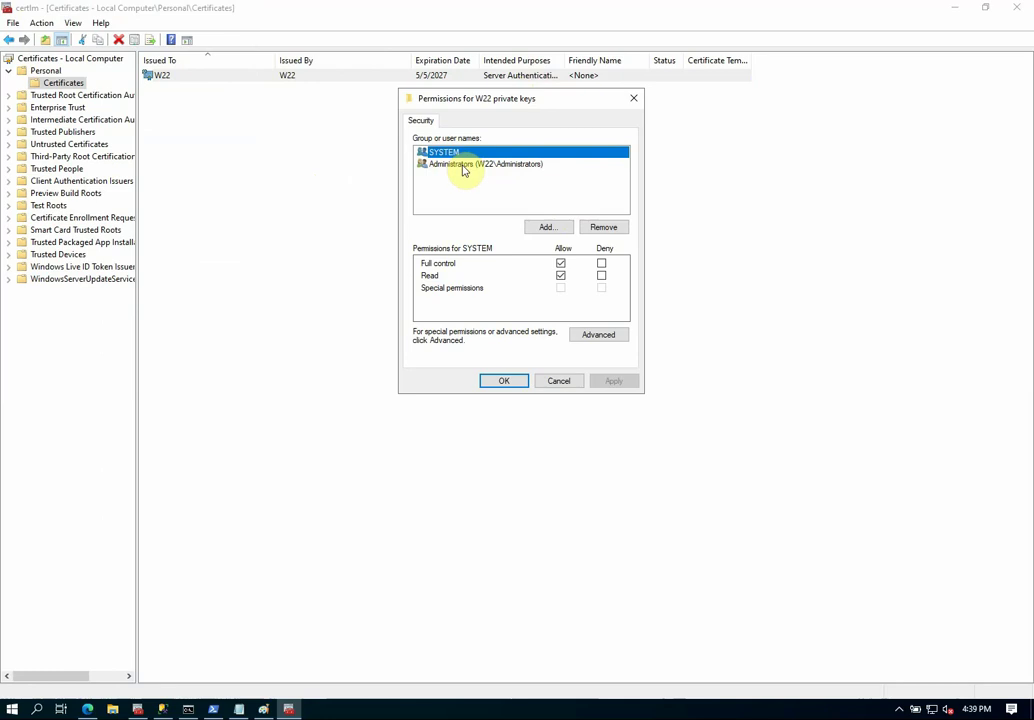
{"action": "left_click", "coordinate": [547, 227]}
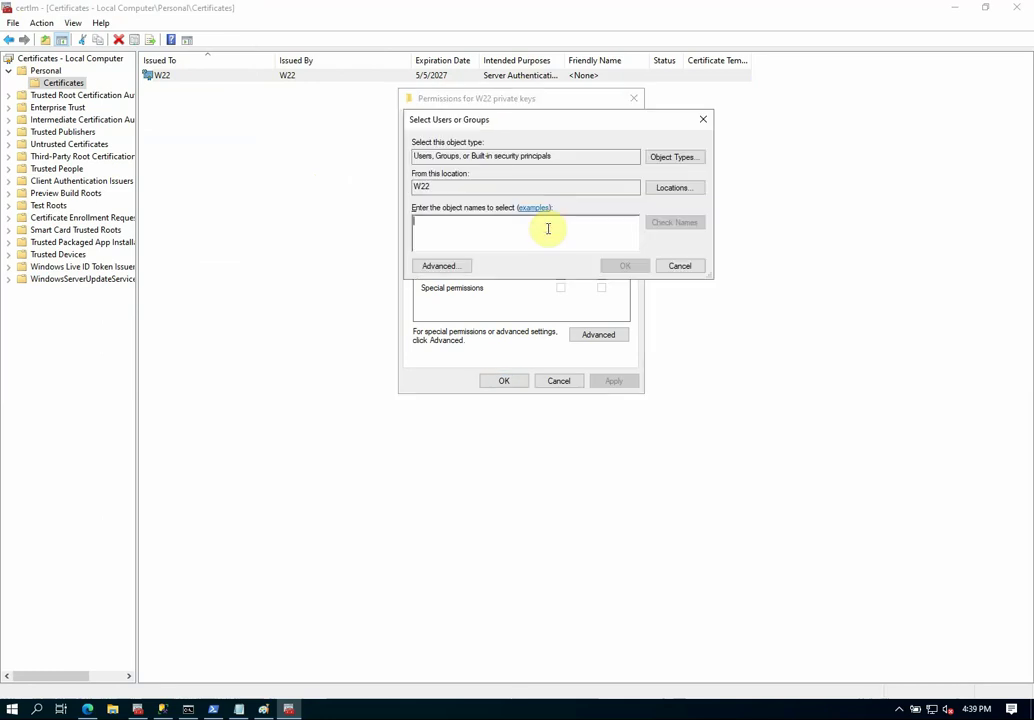
{"action": "left_click_drag", "start_coordinate": [546, 121], "coordinate": [568, 308]}
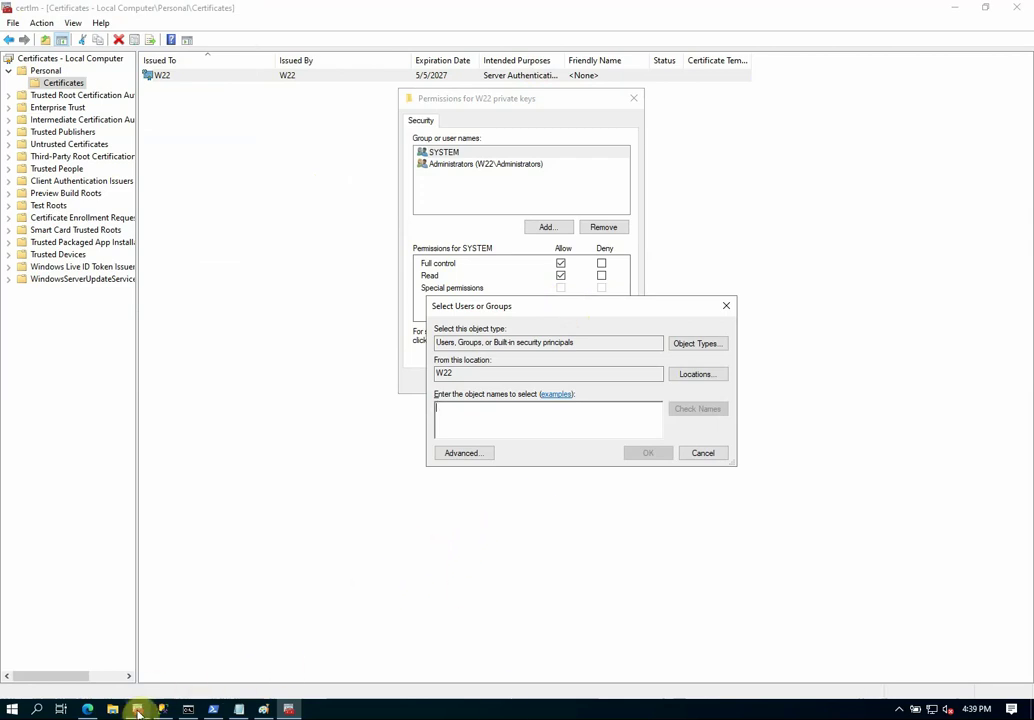
{"action": "mouse_move", "coordinate": [139, 710]}
{"action": "left_click", "coordinate": [139, 675]}
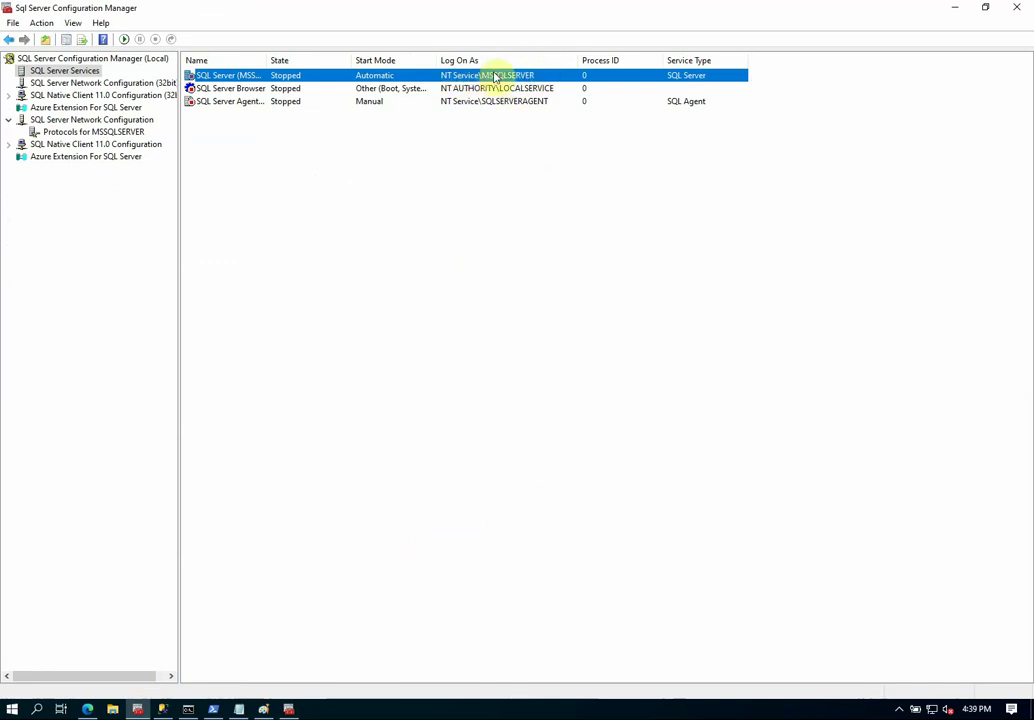
{"action": "left_click", "coordinate": [955, 7]}
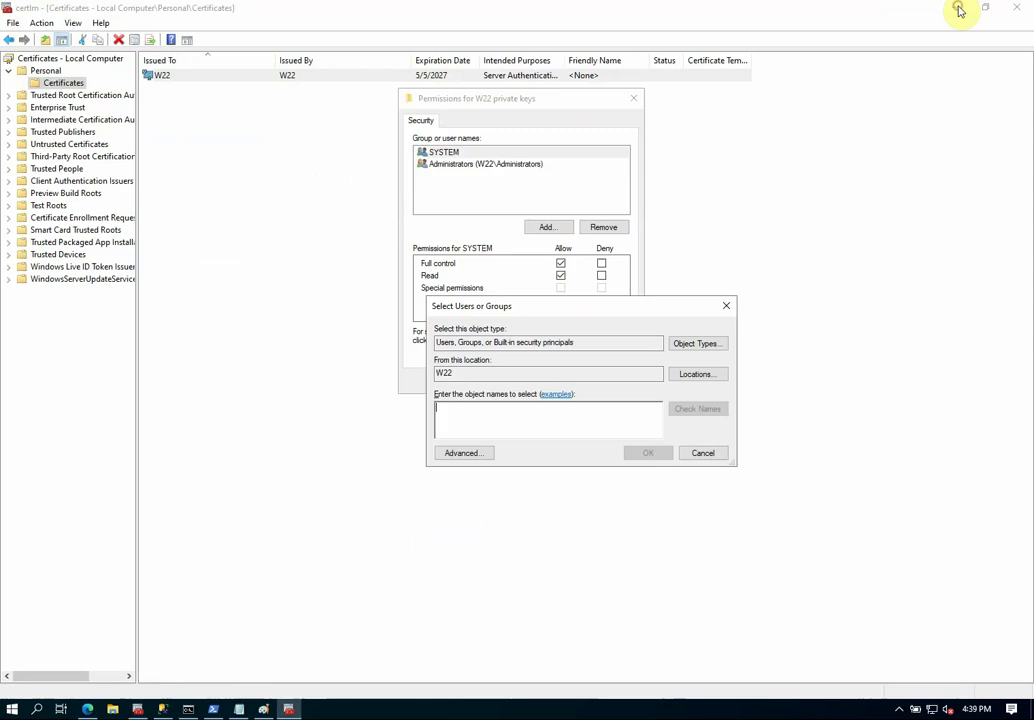
Grant NT Service\MSSQLSERVER access to the W22 private key and apply the permissions.
{"action": "left_click", "coordinate": [512, 412]}
{"action": "right_click", "coordinate": [512, 414]}
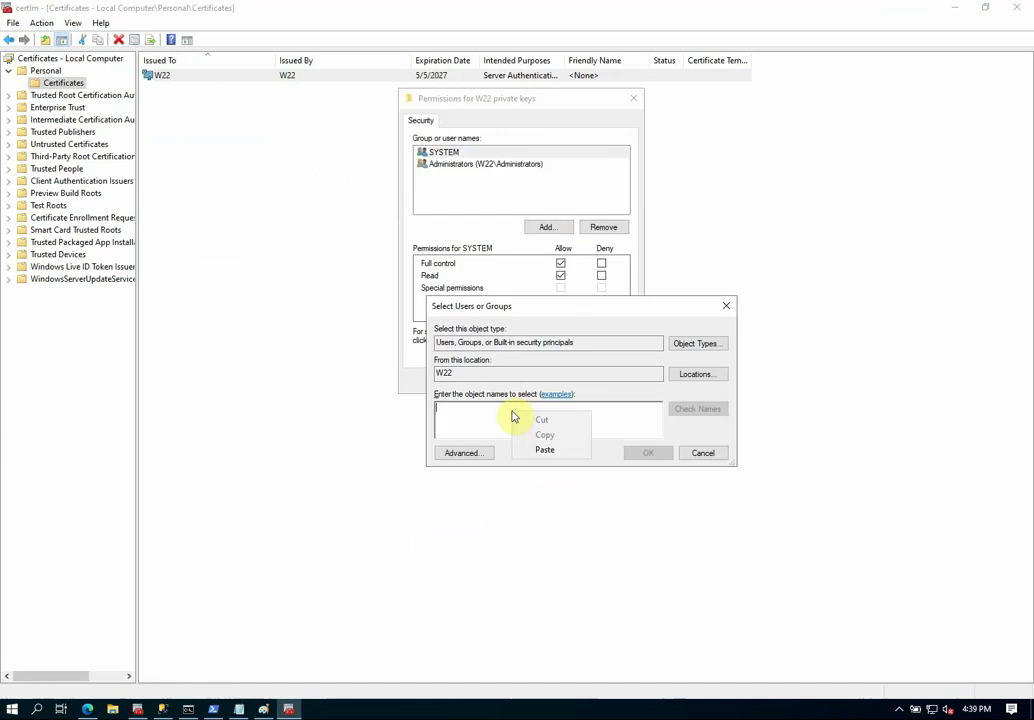
{"action": "left_click", "coordinate": [544, 450]}
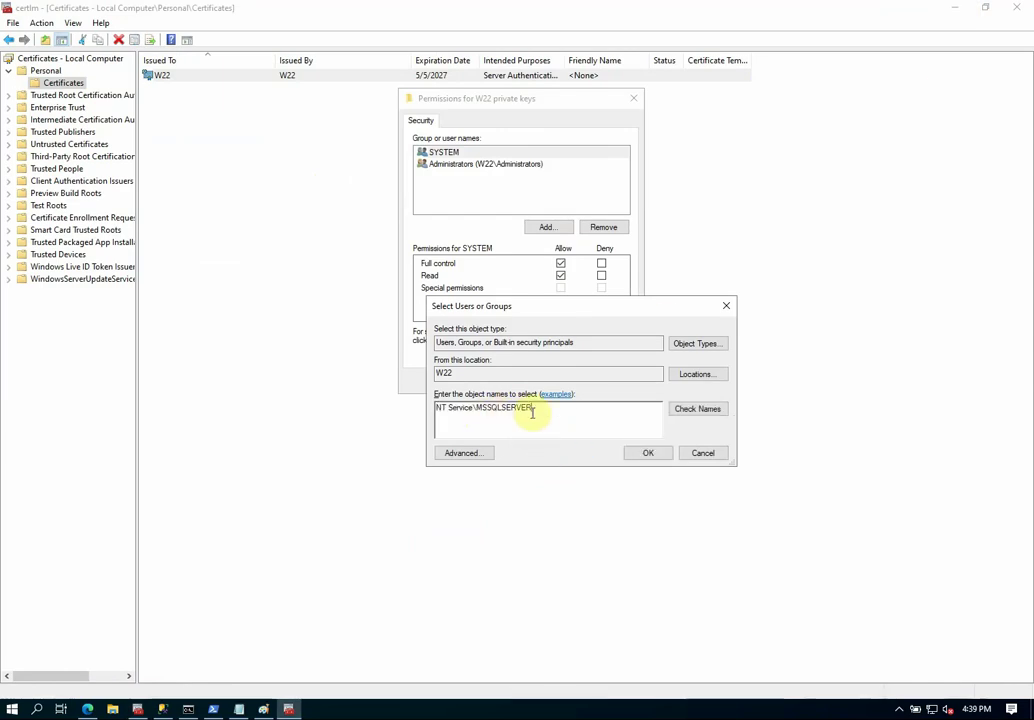
{"action": "left_click", "coordinate": [688, 409]}
{"action": "left_click", "coordinate": [475, 427]}
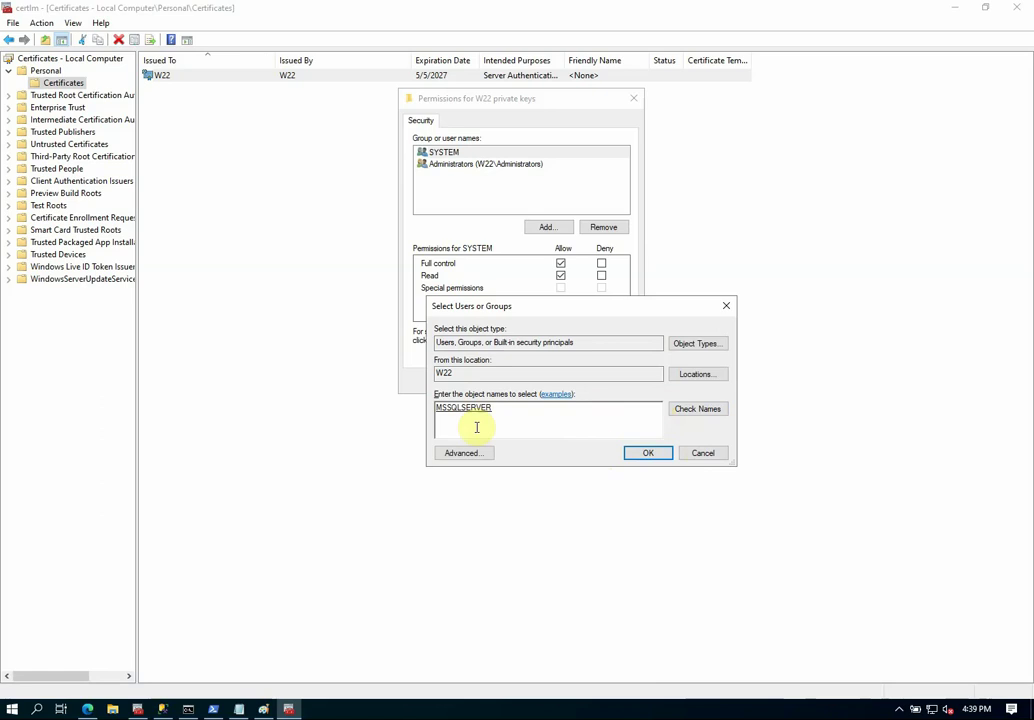
{"action": "left_click", "coordinate": [648, 453]}
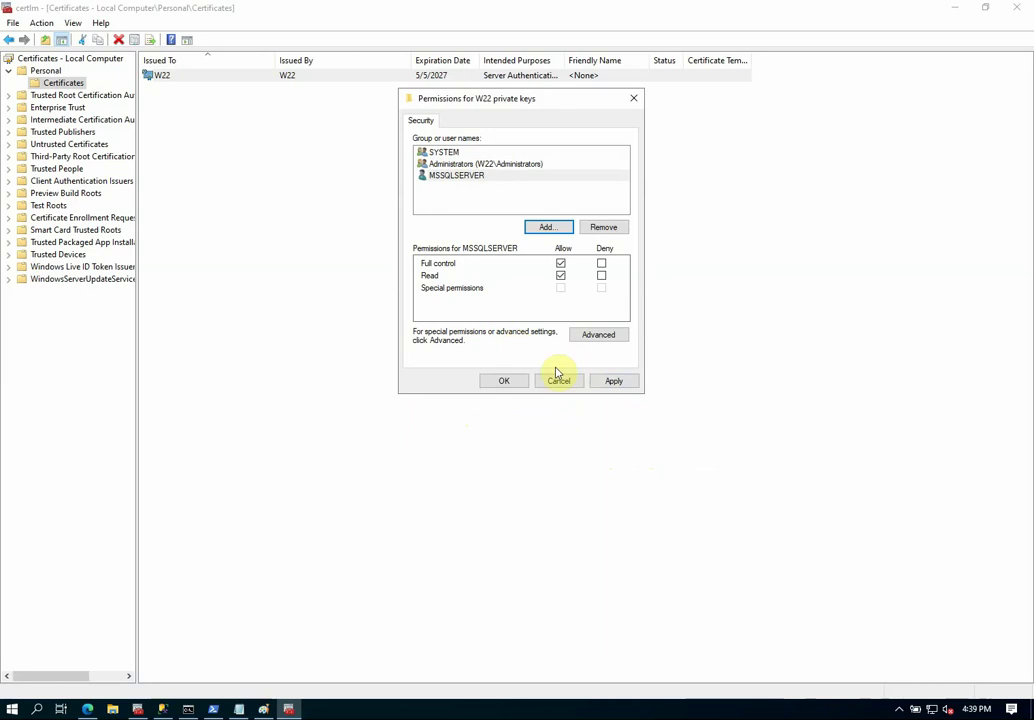
{"action": "left_click", "coordinate": [614, 382]}
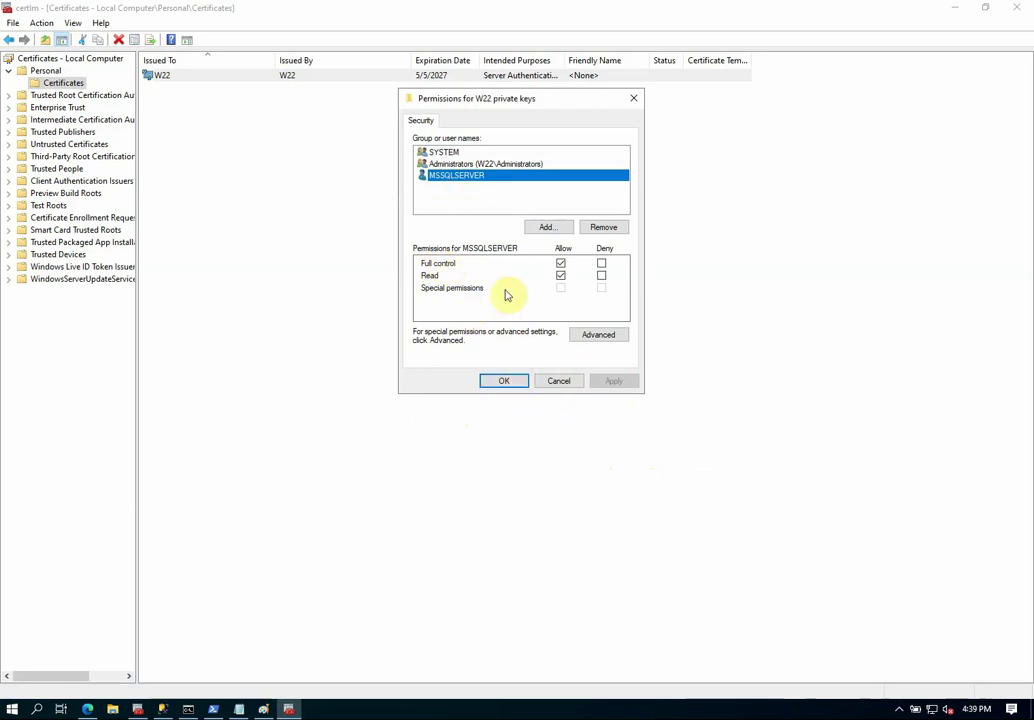
{"action": "left_click", "coordinate": [507, 384]}
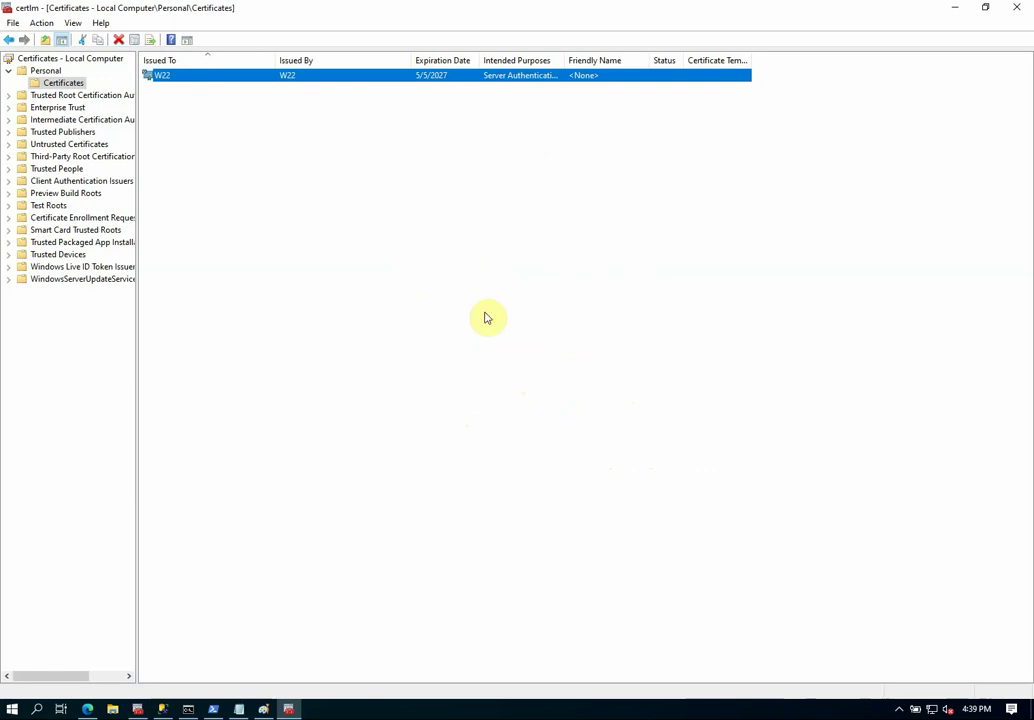
{"action": "left_click", "coordinate": [160, 78]}
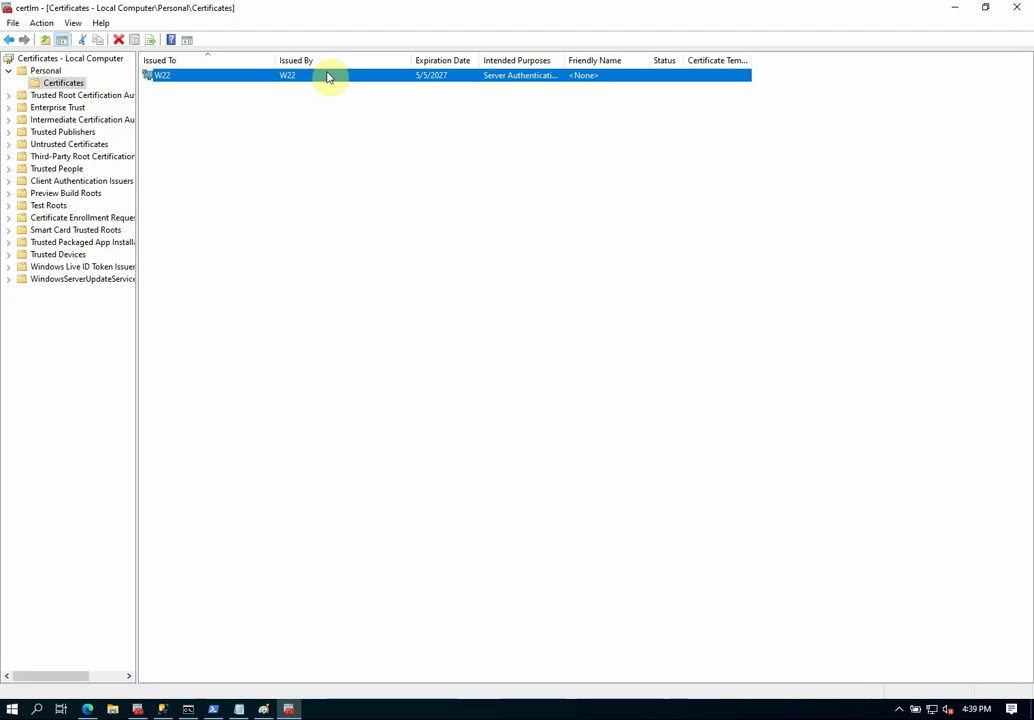
Start the SQL Server (MSSQLSERVER) service, now Running as process 2152, and minimize Configuration Manager.
{"action": "left_click", "coordinate": [955, 10]}
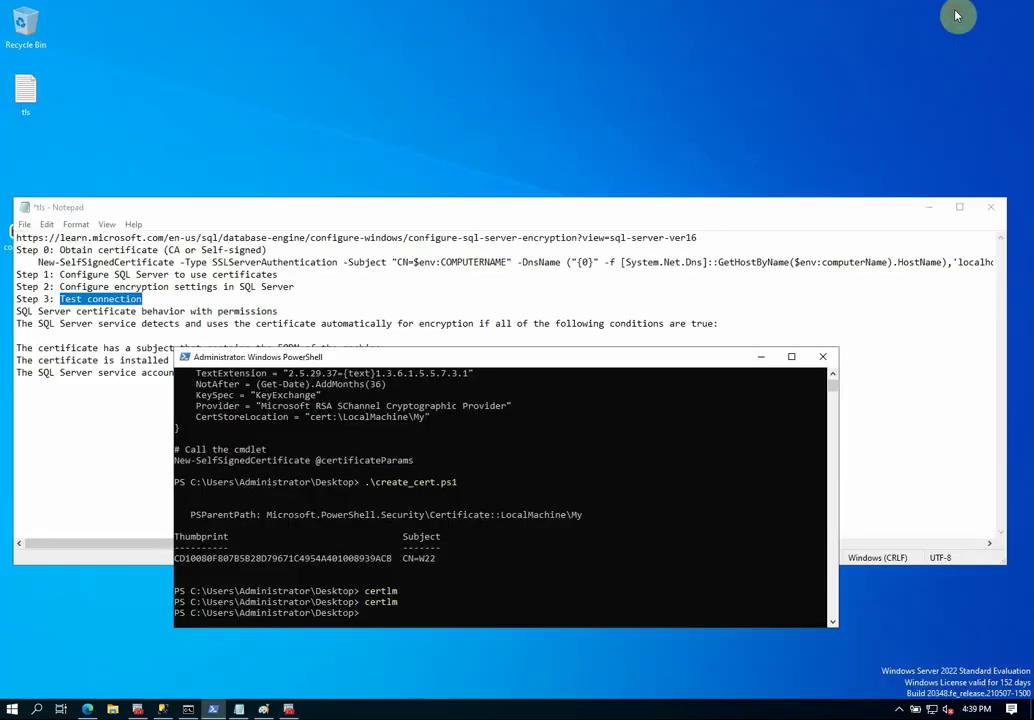
{"action": "left_click", "coordinate": [137, 710]}
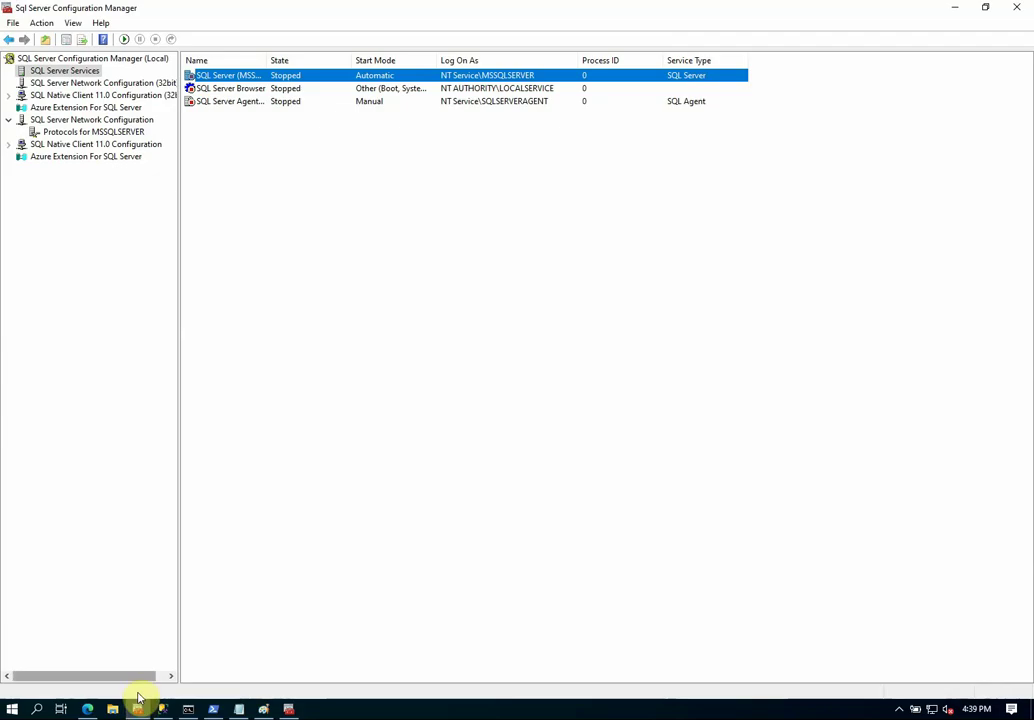
{"action": "right_click", "coordinate": [223, 80]}
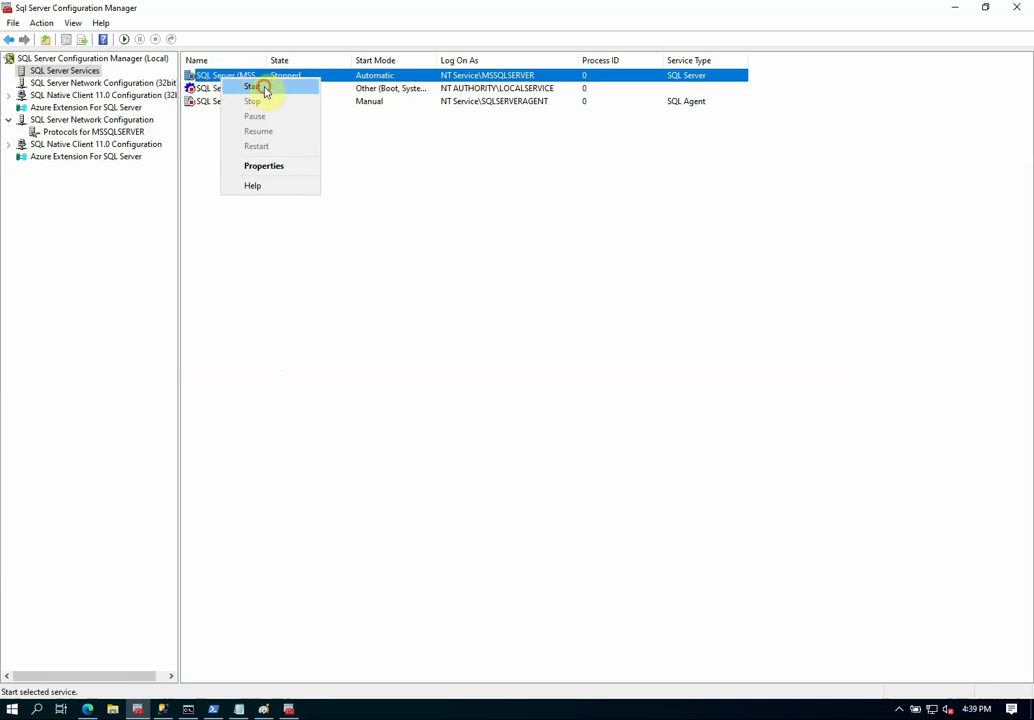
{"action": "left_click", "coordinate": [262, 87]}
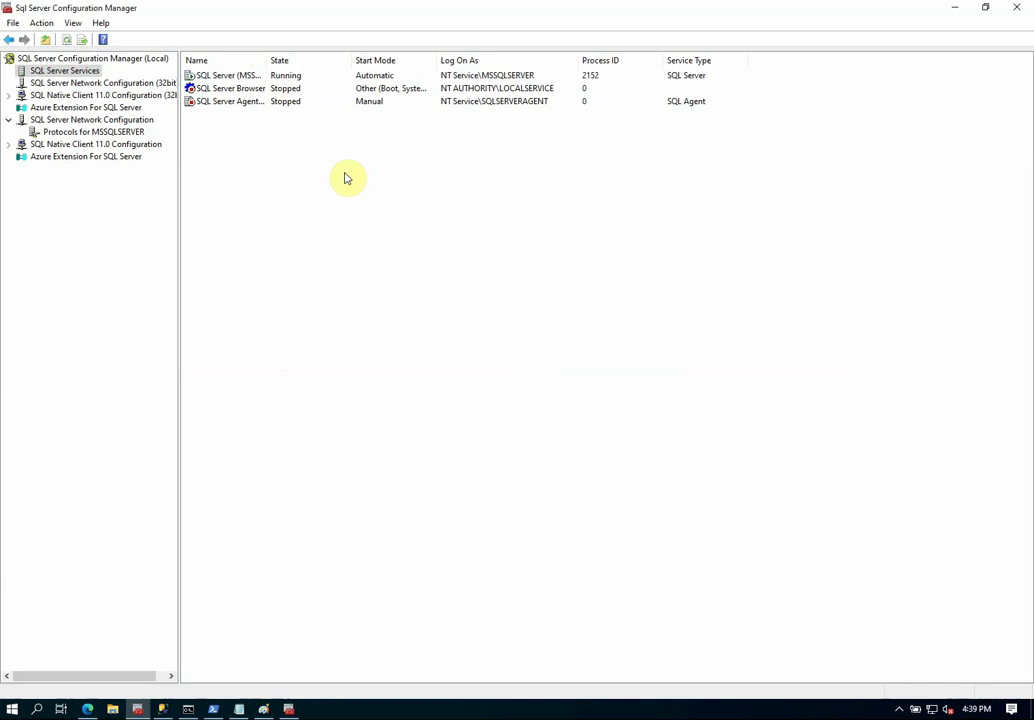
{"action": "left_click", "coordinate": [954, 9]}
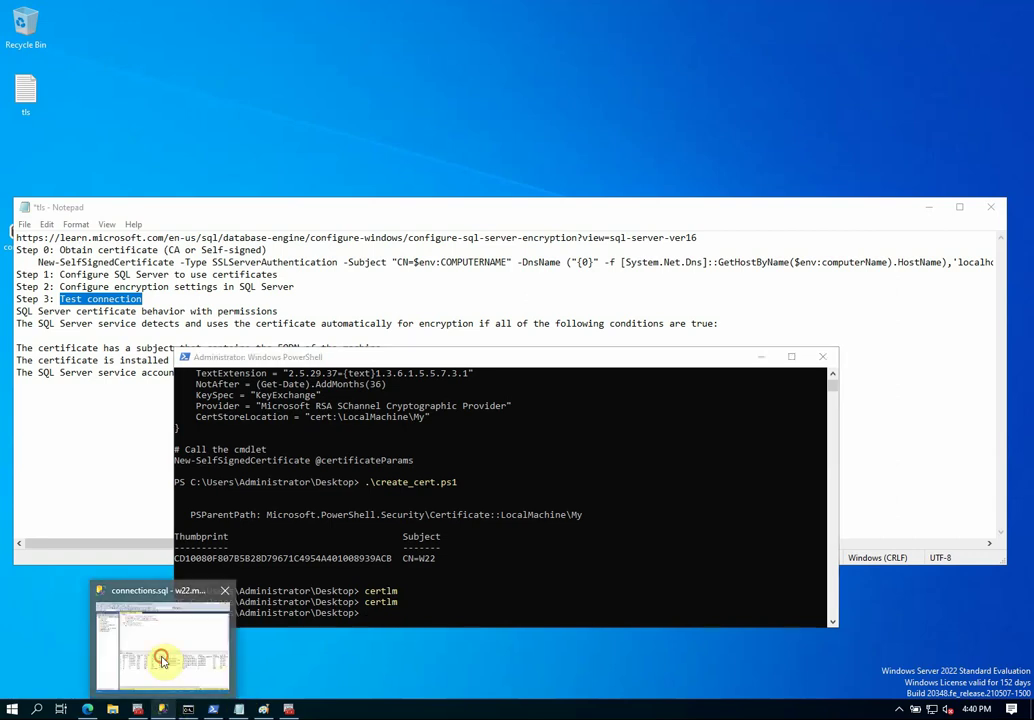
Close the old Management Studio session past the transaction warning and relaunch it.
{"action": "left_click", "coordinate": [162, 594]}
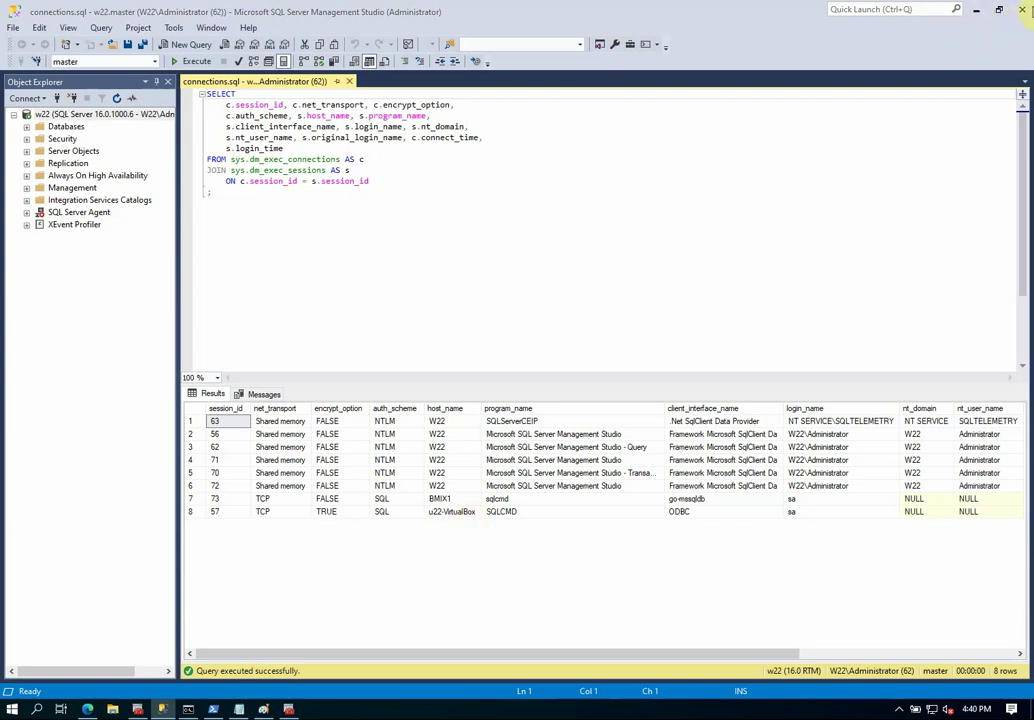
{"action": "left_click", "coordinate": [1022, 9]}
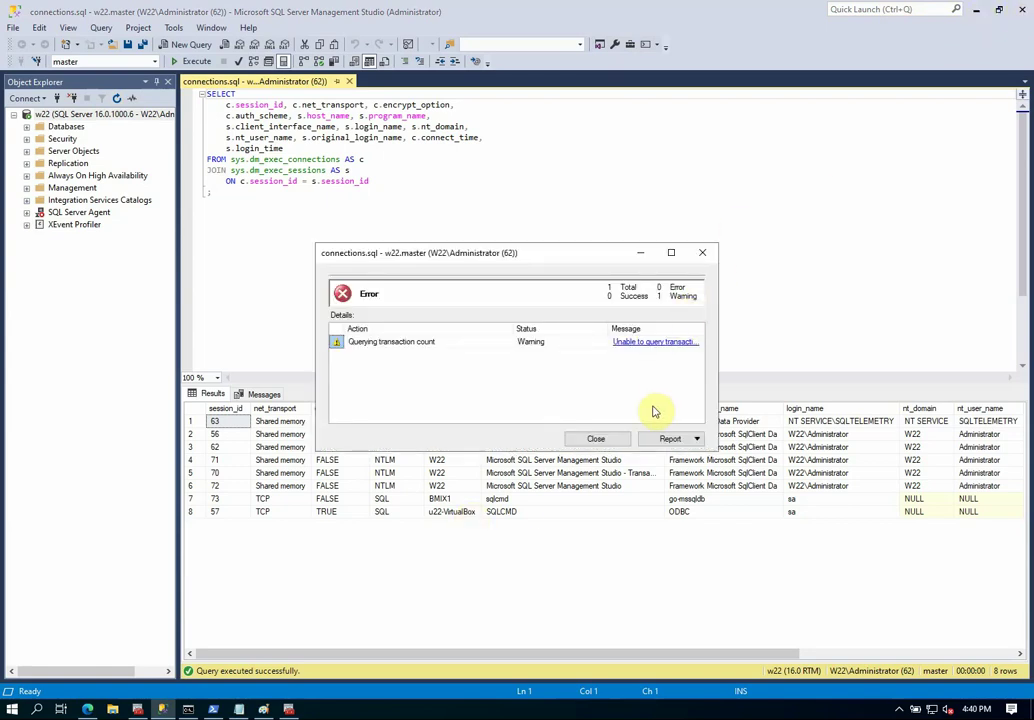
{"action": "left_click", "coordinate": [618, 438]}
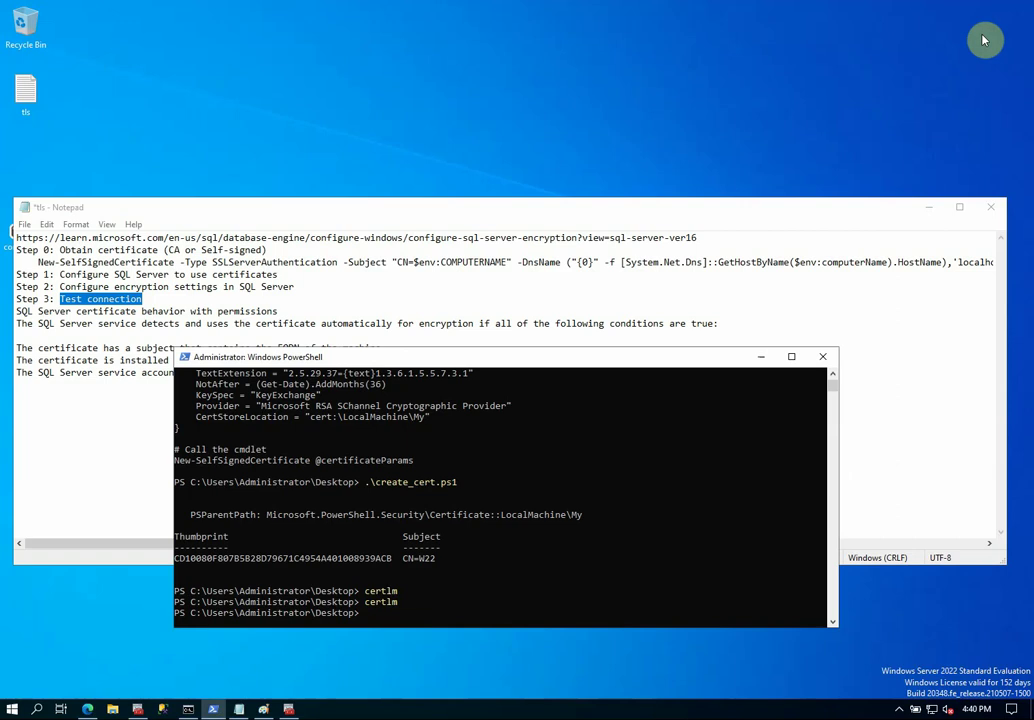
{"action": "left_click", "coordinate": [163, 709]}
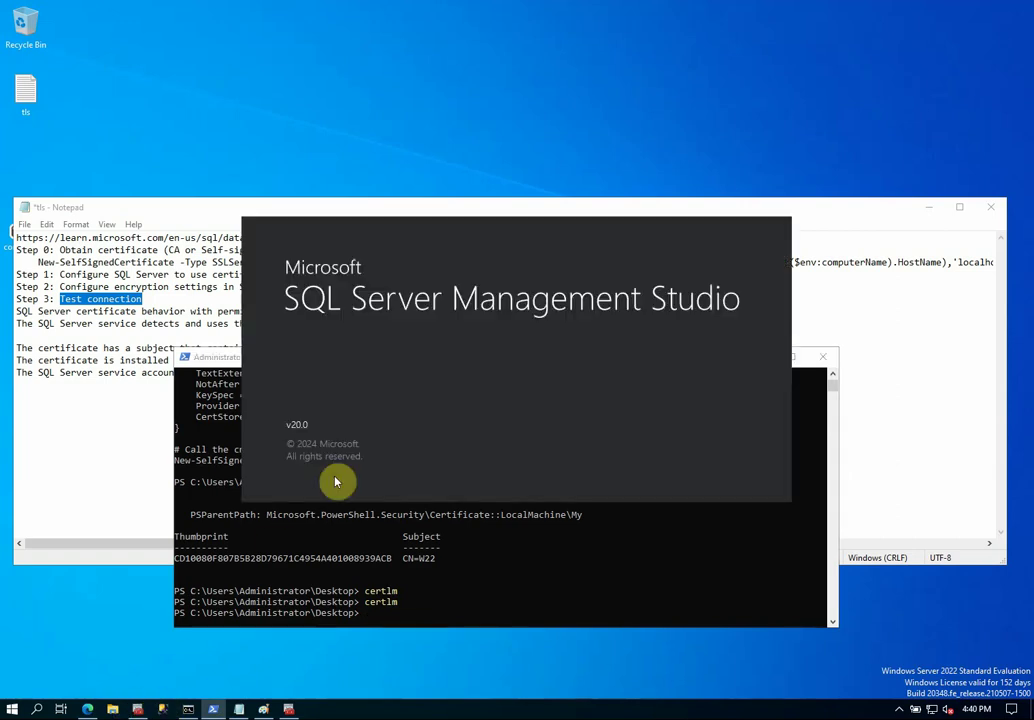
{"action": "mouse_move", "coordinate": [188, 708]}
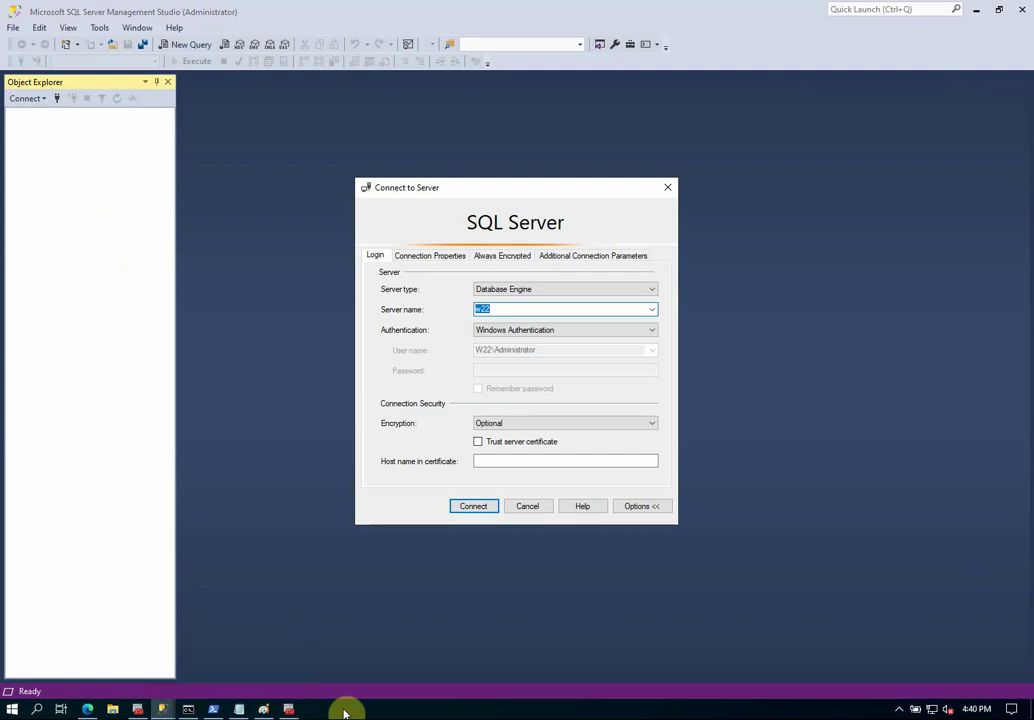
Connect to w22 with Encryption set to Mandatory and Trust server certificate ticked.
{"action": "left_click", "coordinate": [478, 508]}
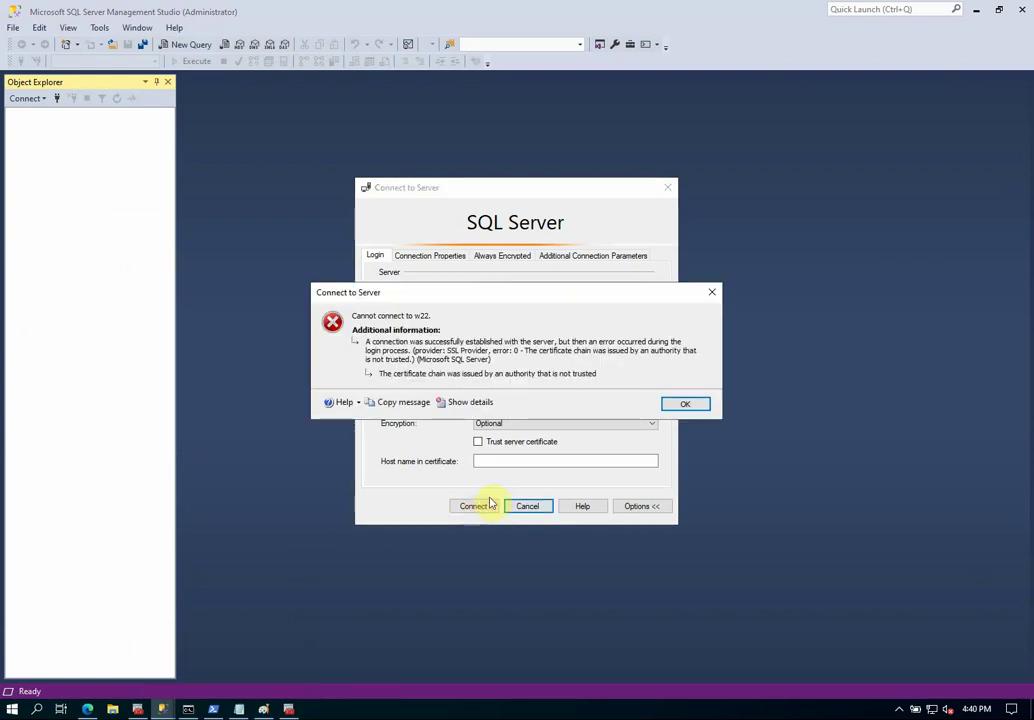
{"action": "left_click", "coordinate": [696, 405]}
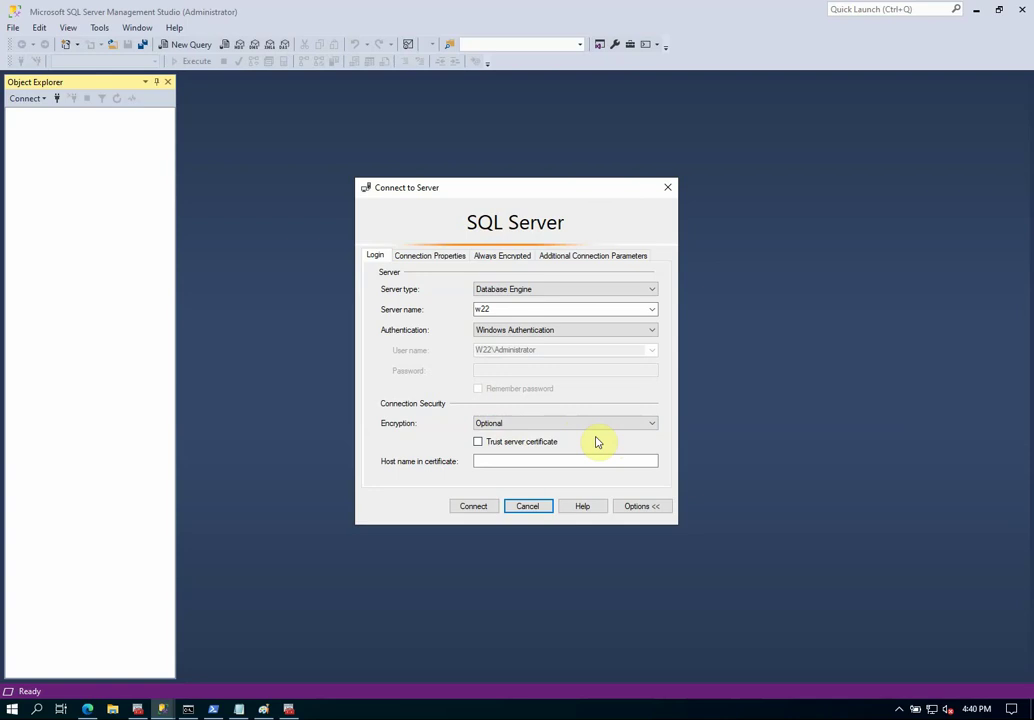
{"action": "left_click", "coordinate": [652, 426]}
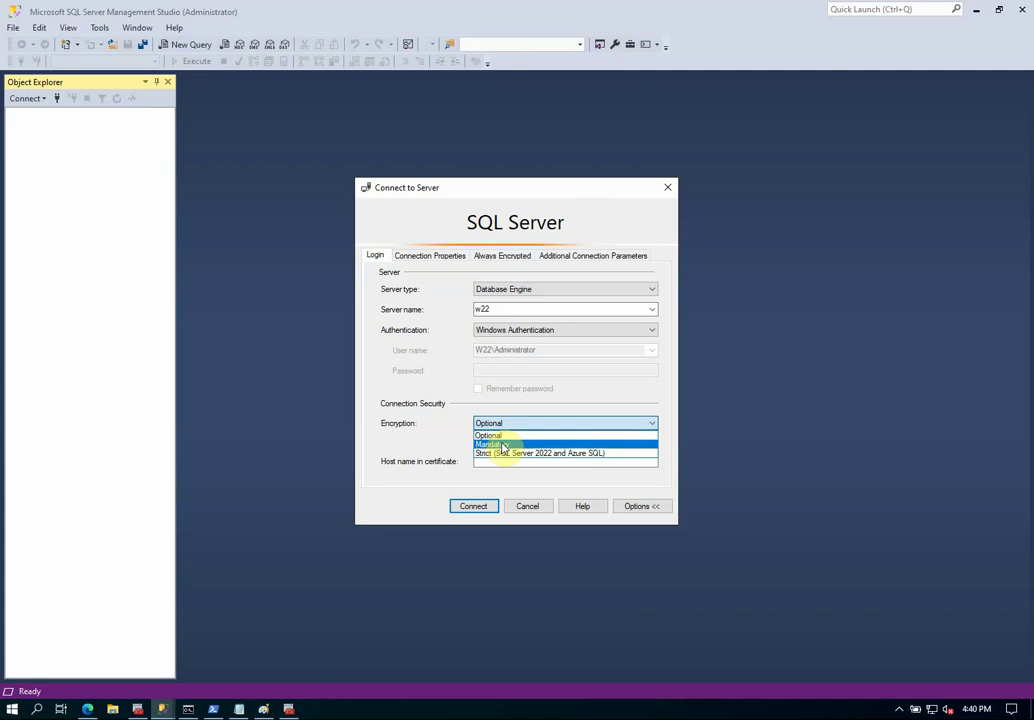
{"action": "left_click", "coordinate": [503, 445]}
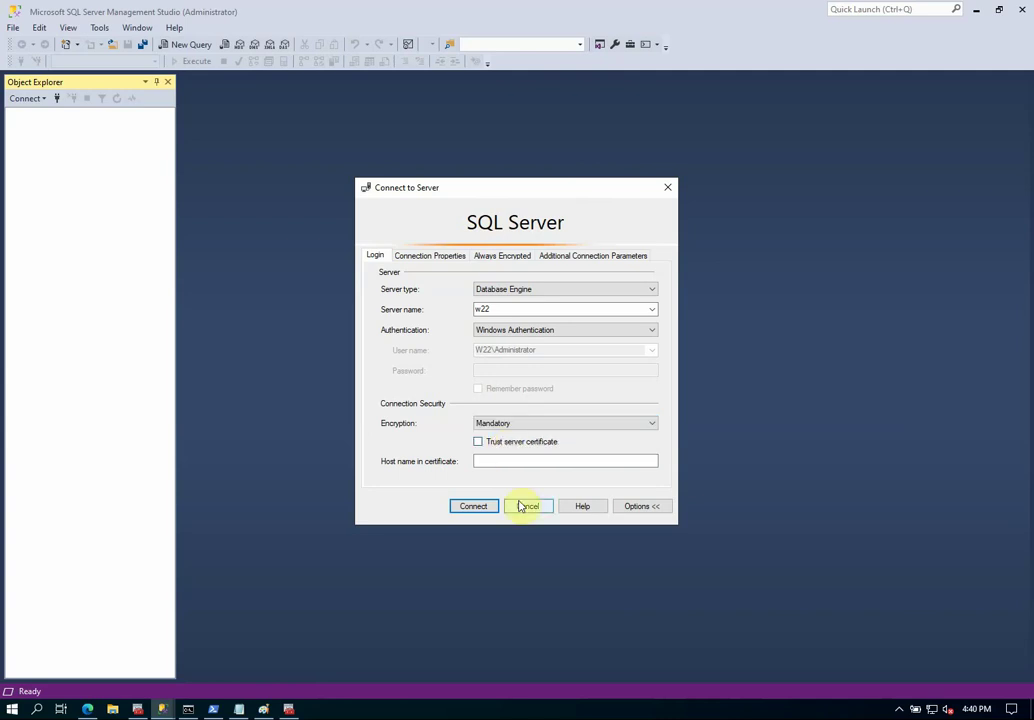
{"action": "left_click", "coordinate": [473, 505]}
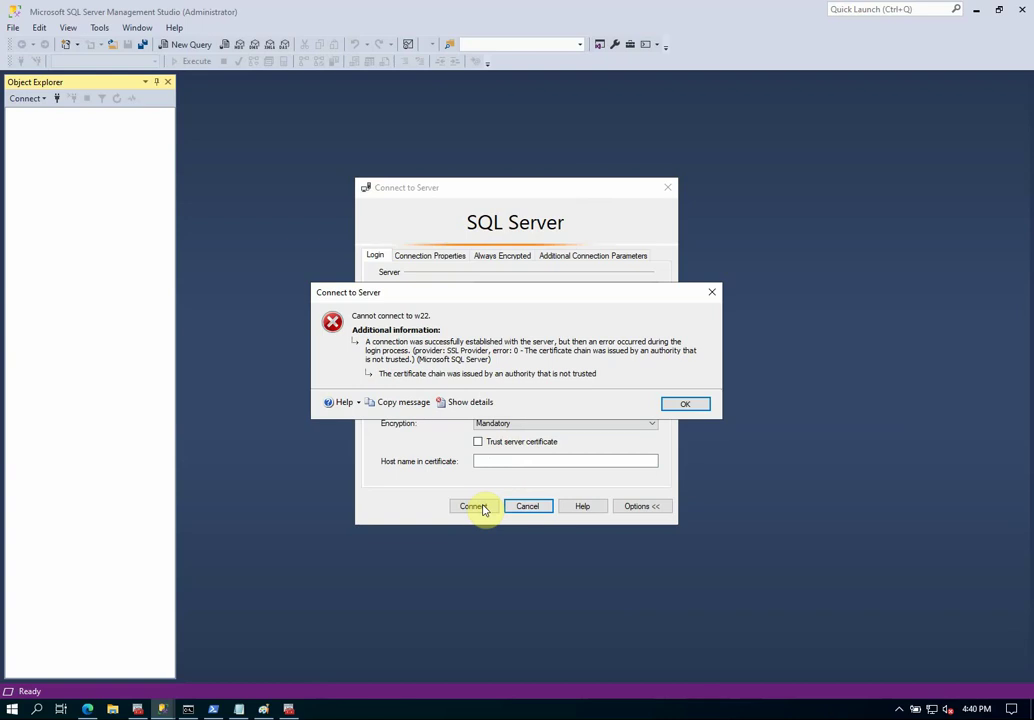
{"action": "left_click", "coordinate": [700, 405]}
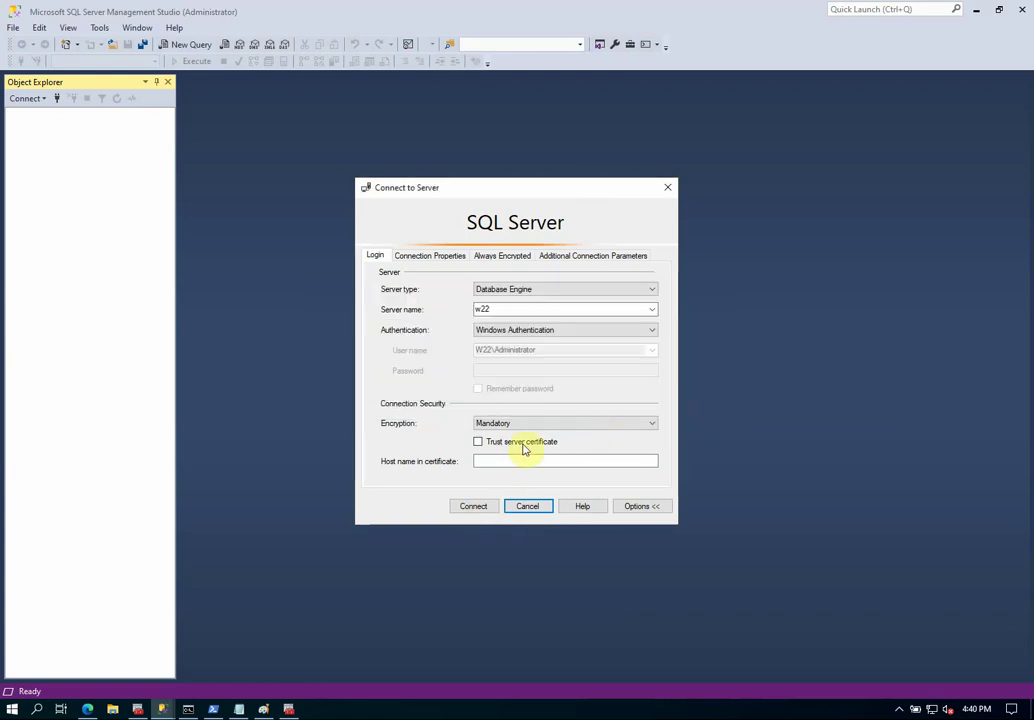
{"action": "left_click", "coordinate": [478, 445]}
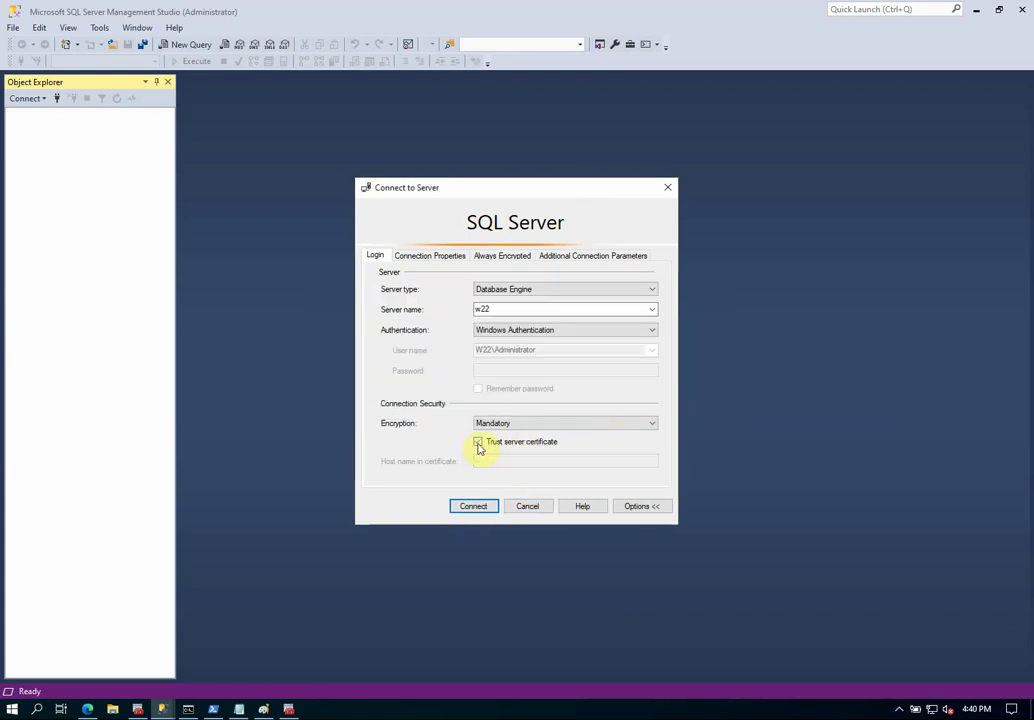
{"action": "left_click", "coordinate": [474, 506]}
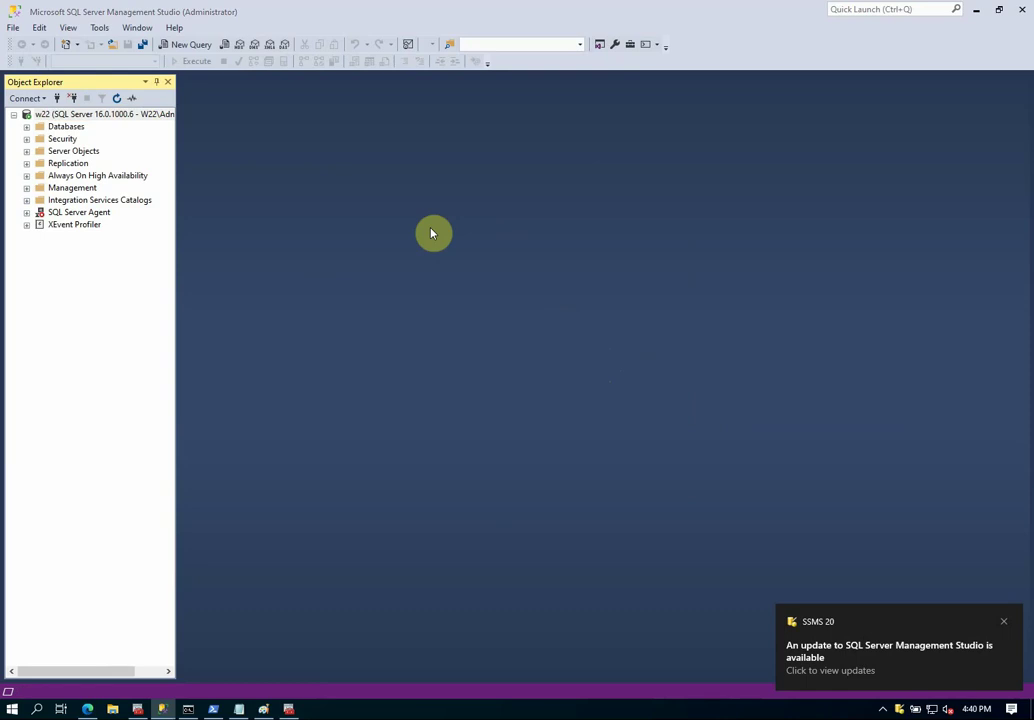
Open and execute connections.sql from the Desktop, showing five sessions with encrypt_option TRUE.
{"action": "key", "text": "ctrl+o"}
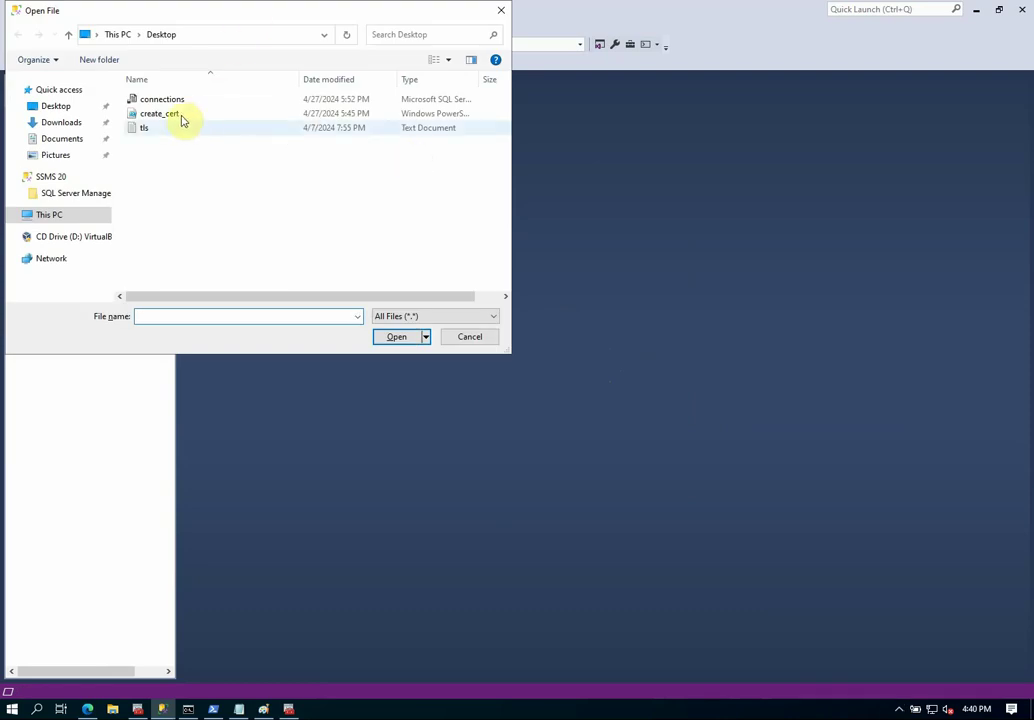
{"action": "left_click", "coordinate": [165, 100]}
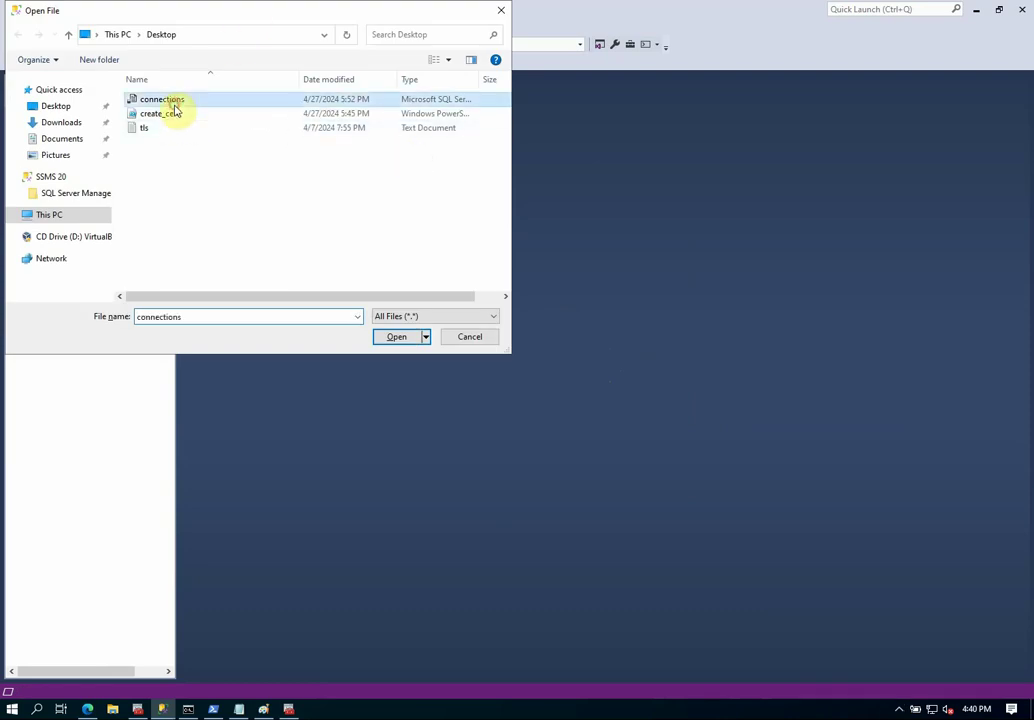
{"action": "left_click", "coordinate": [395, 340]}
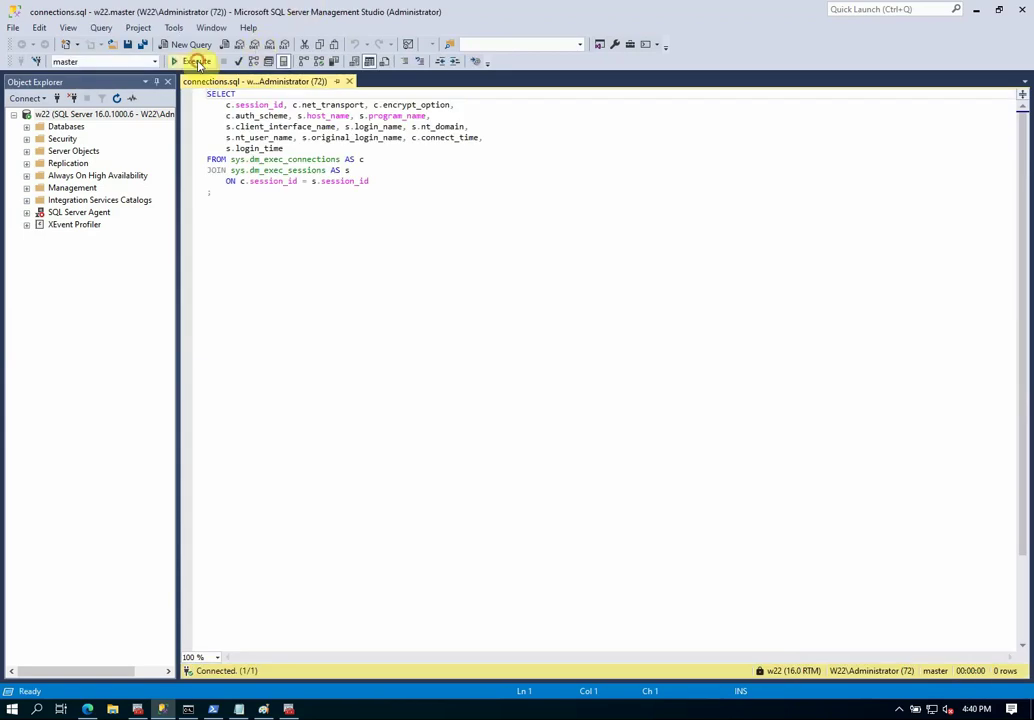
{"action": "left_click", "coordinate": [197, 62]}
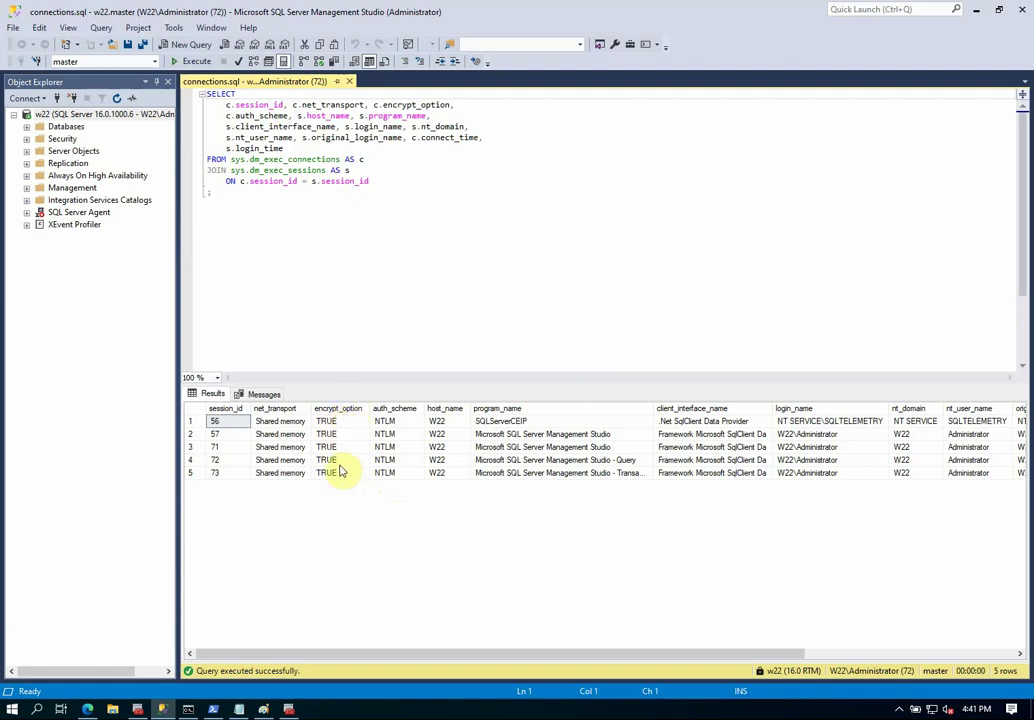
{"action": "key", "text": "alt+Tab"}
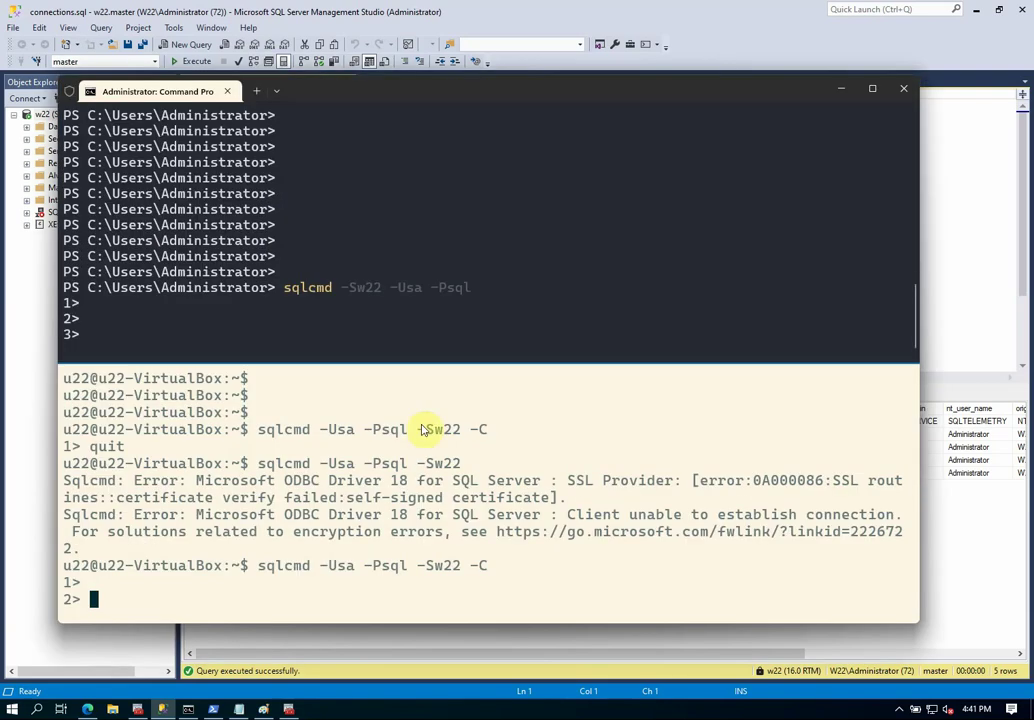
Quit and rerun the sqlcmd connection to w22 in PowerShell, then minimize the terminal.
{"action": "left_click", "coordinate": [427, 312]}
{"action": "type", "text": "quit"}
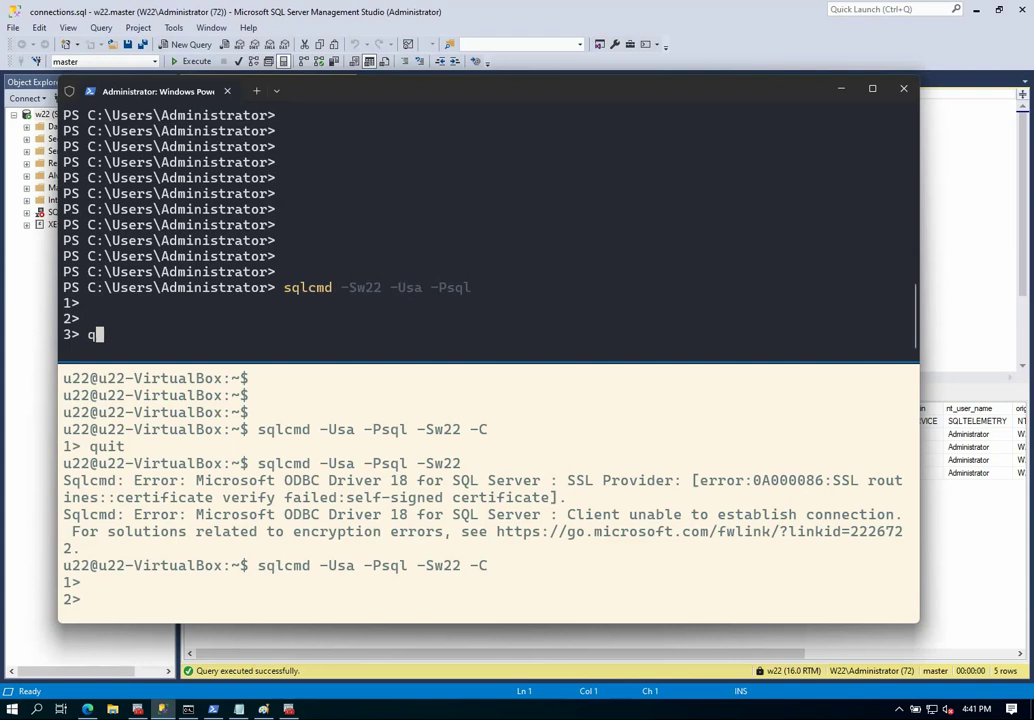
{"action": "key", "text": "Return"}
{"action": "key", "text": "Return"}
{"action": "key", "text": "Return"}
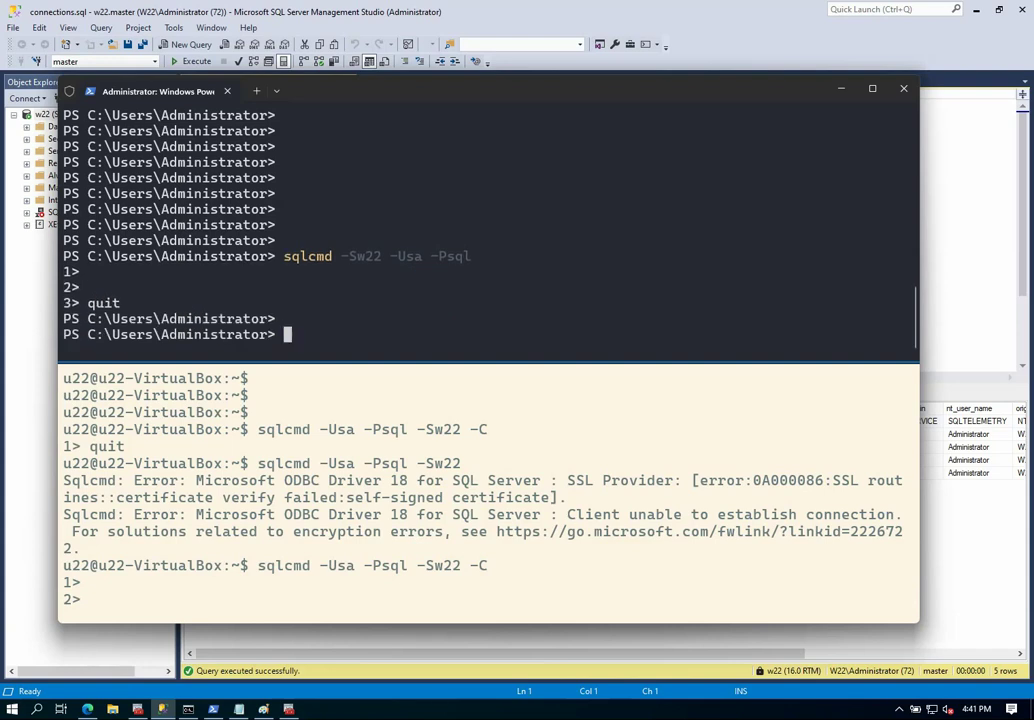
{"action": "key", "text": "Up"}
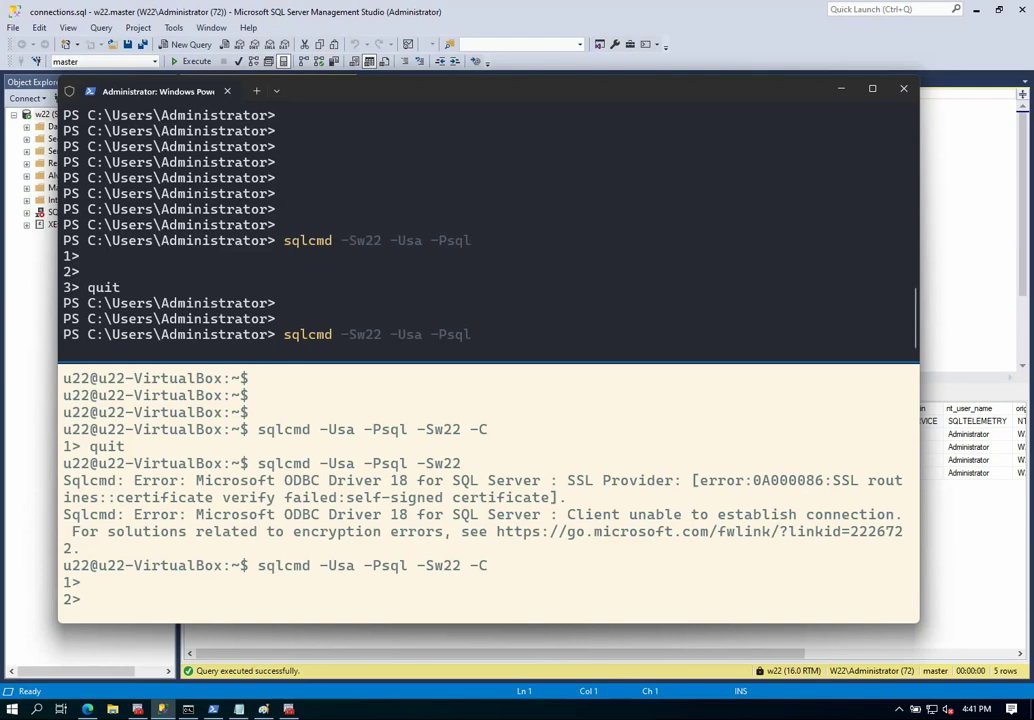
{"action": "key", "text": "Return"}
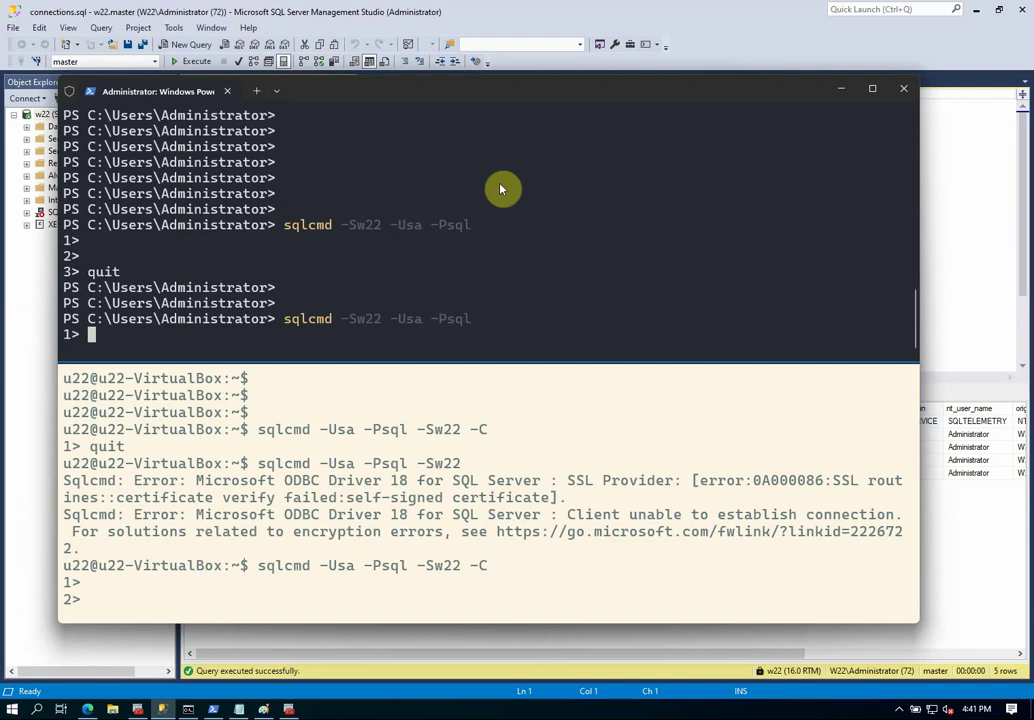
{"action": "left_click", "coordinate": [841, 89]}
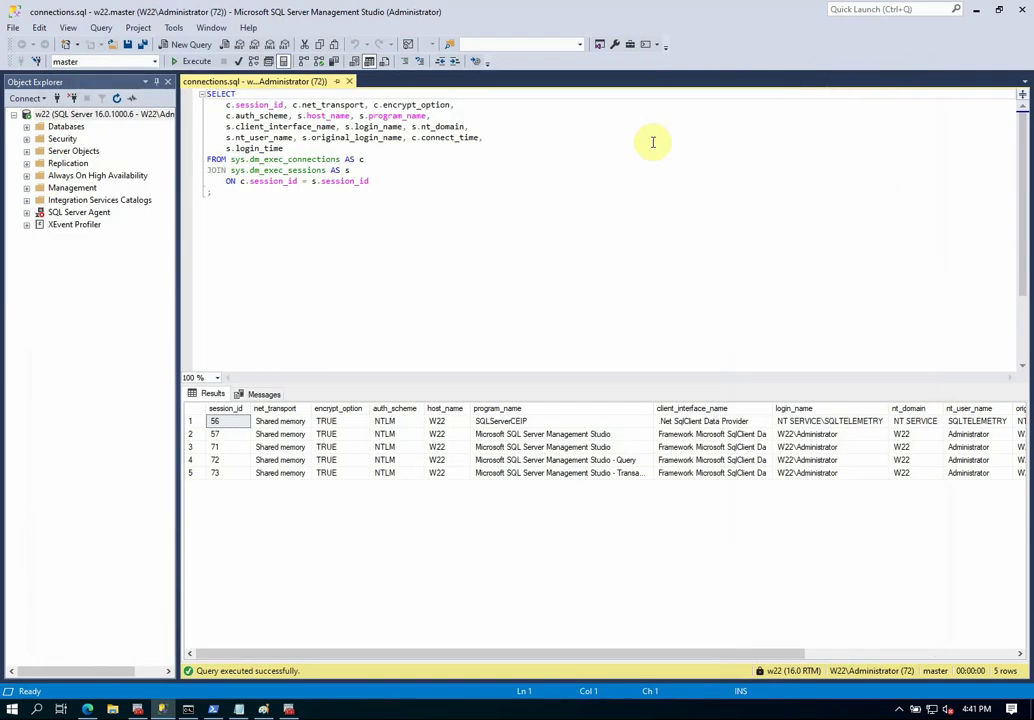
Rerun the SSMS connections query to show session 74, sqlcmd over TCP with encrypt_option TRUE.
{"action": "left_click", "coordinate": [193, 61]}
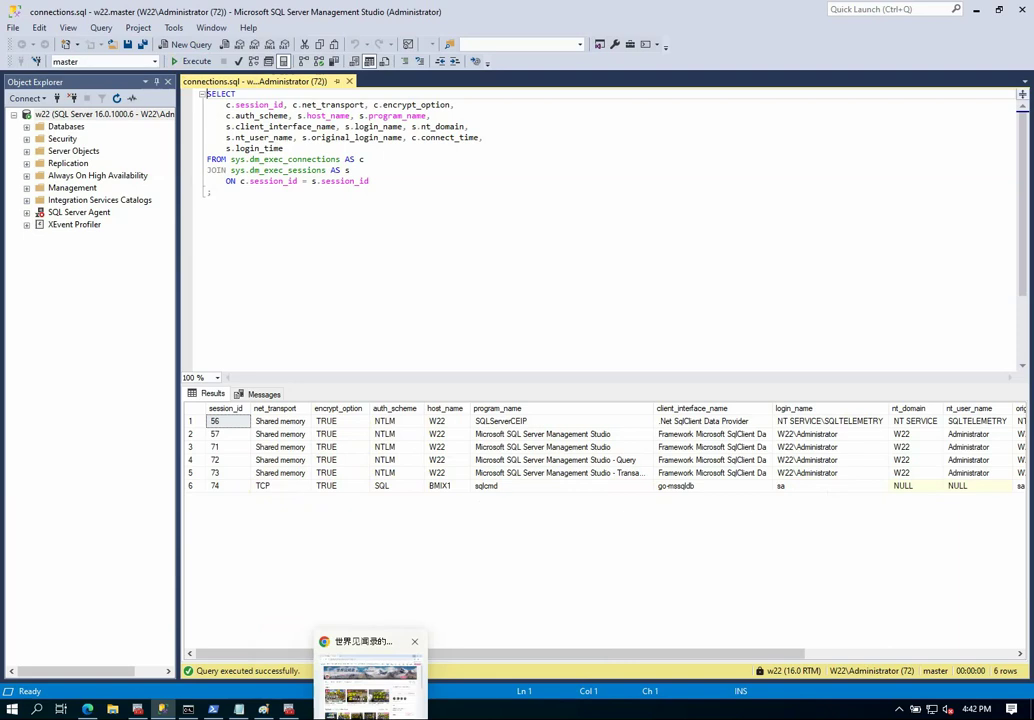
{"action": "mouse_move", "coordinate": [162, 709]}
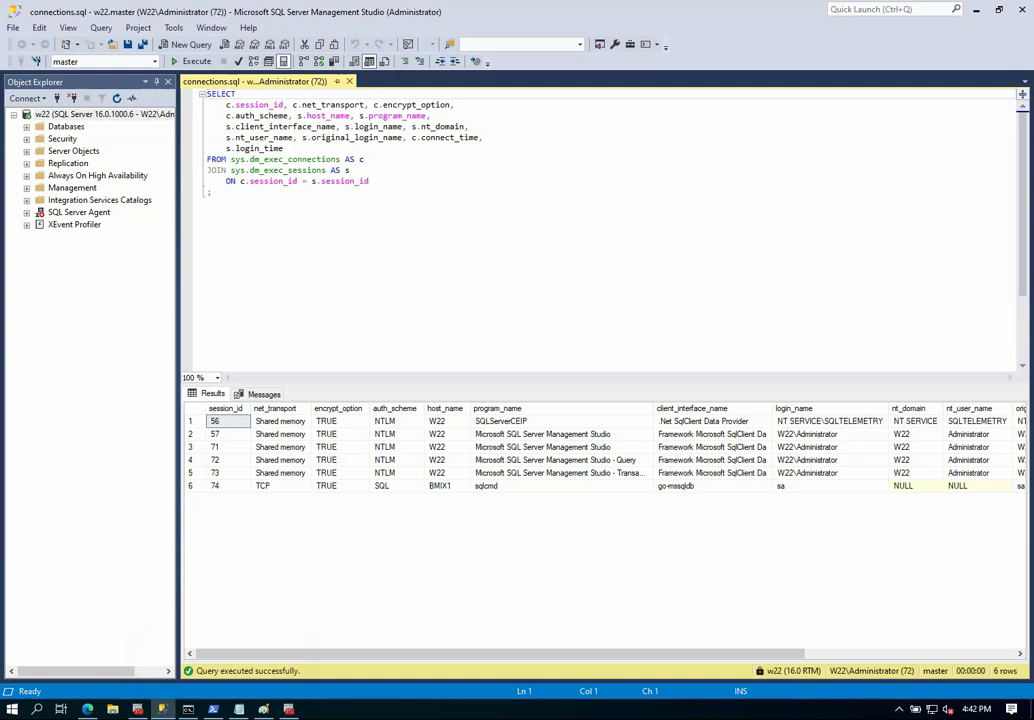
{"action": "key", "text": "alt+Tab"}
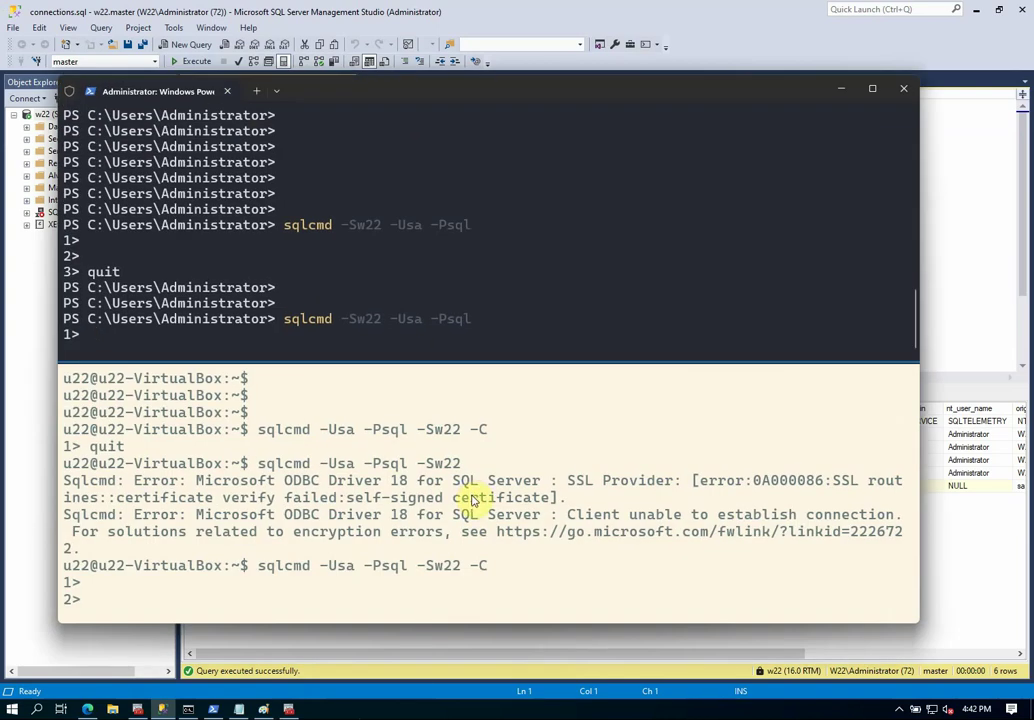
Quit the Ubuntu pane's sqlcmd session and reconnect to w22 with the -C command.
{"action": "left_click", "coordinate": [466, 585]}
{"action": "type", "text": "quit"}
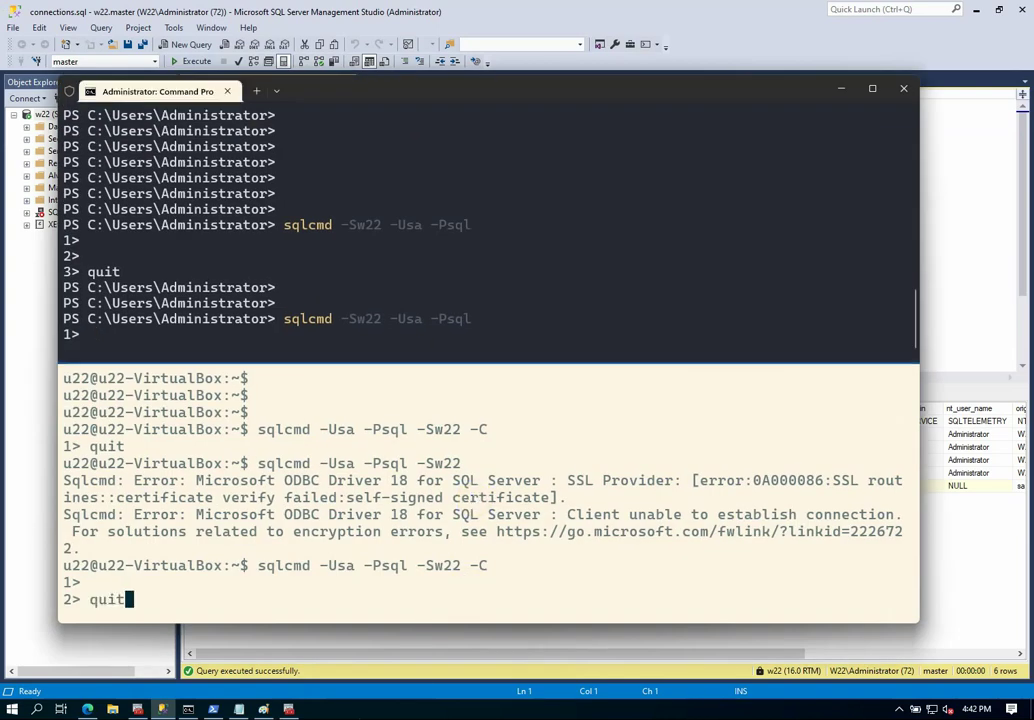
{"action": "key", "text": "Return"}
{"action": "key", "text": "Return"}
{"action": "key", "text": "Return"}
{"action": "key", "text": "Return"}
{"action": "key", "text": "Return"}
{"action": "key", "text": "Return"}
{"action": "key", "text": "Return"}
{"action": "key", "text": "Return"}
{"action": "key", "text": "Return"}
{"action": "key", "text": "Return"}
{"action": "key", "text": "Return"}
{"action": "key", "text": "Return"}
{"action": "key", "text": "Return"}
{"action": "key", "text": "Return"}
{"action": "key", "text": "Up"}
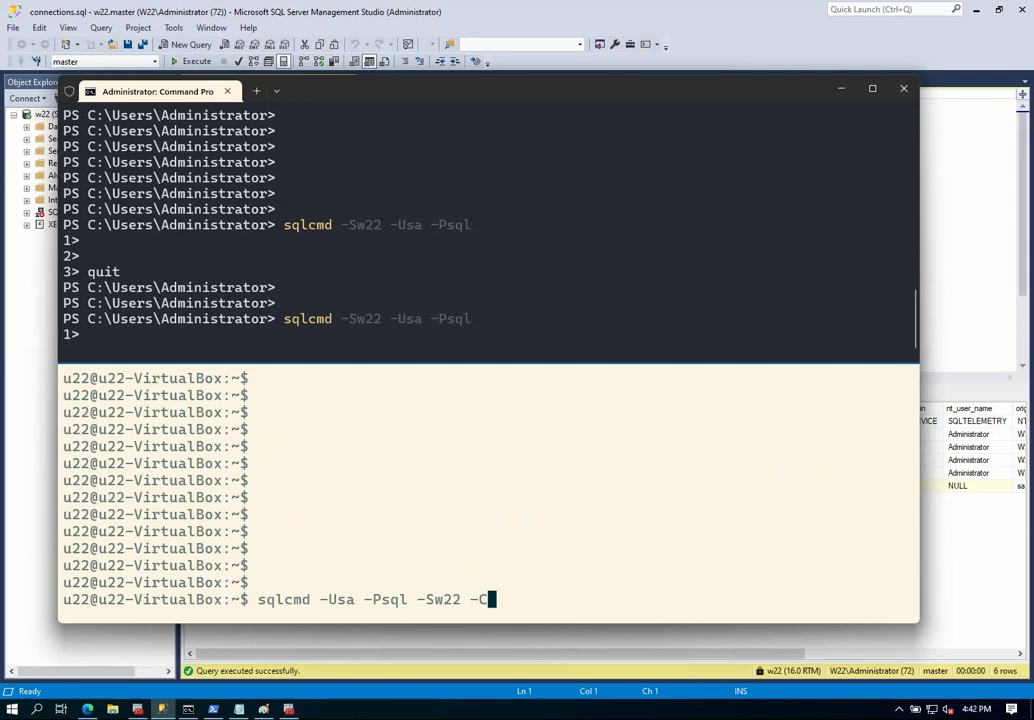
Reconnect from Ubuntu to w22 with -C plus -N to force encryption.
{"action": "key", "text": "Return"}
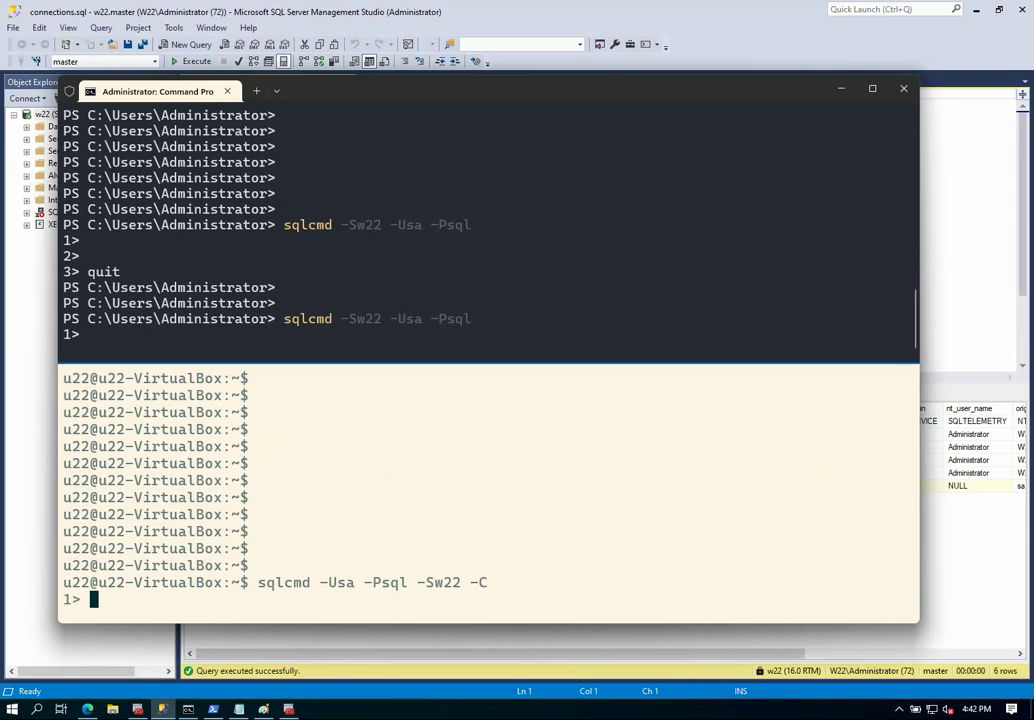
{"action": "type", "text": "quit"}
{"action": "key", "text": "Return"}
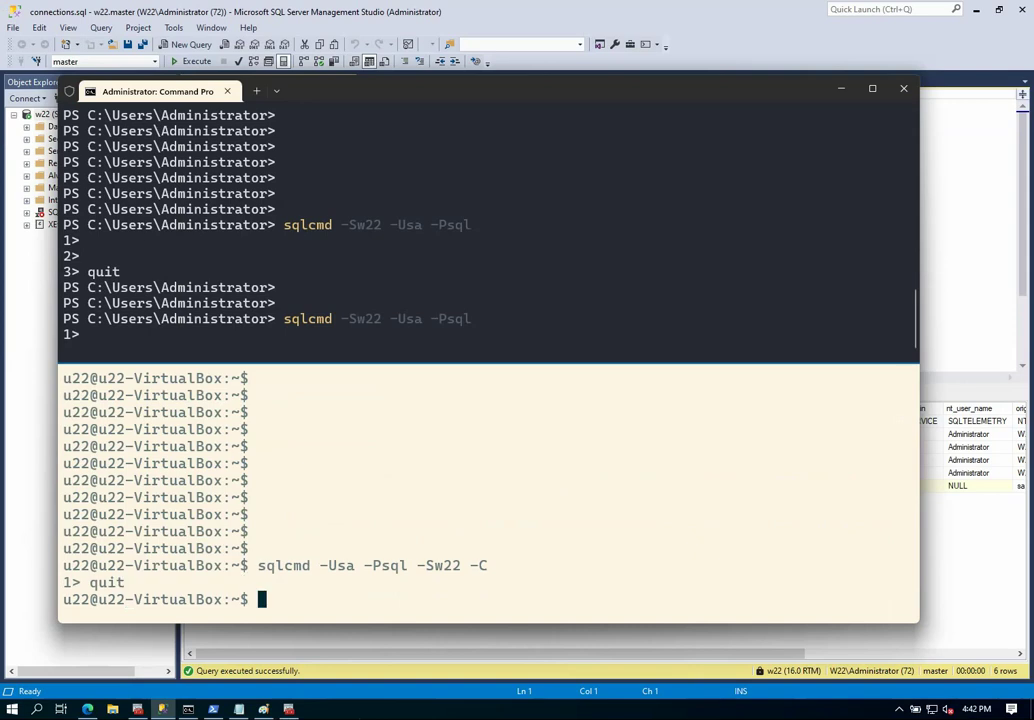
{"action": "key", "text": "Up"}
{"action": "type", "text": "-N"}
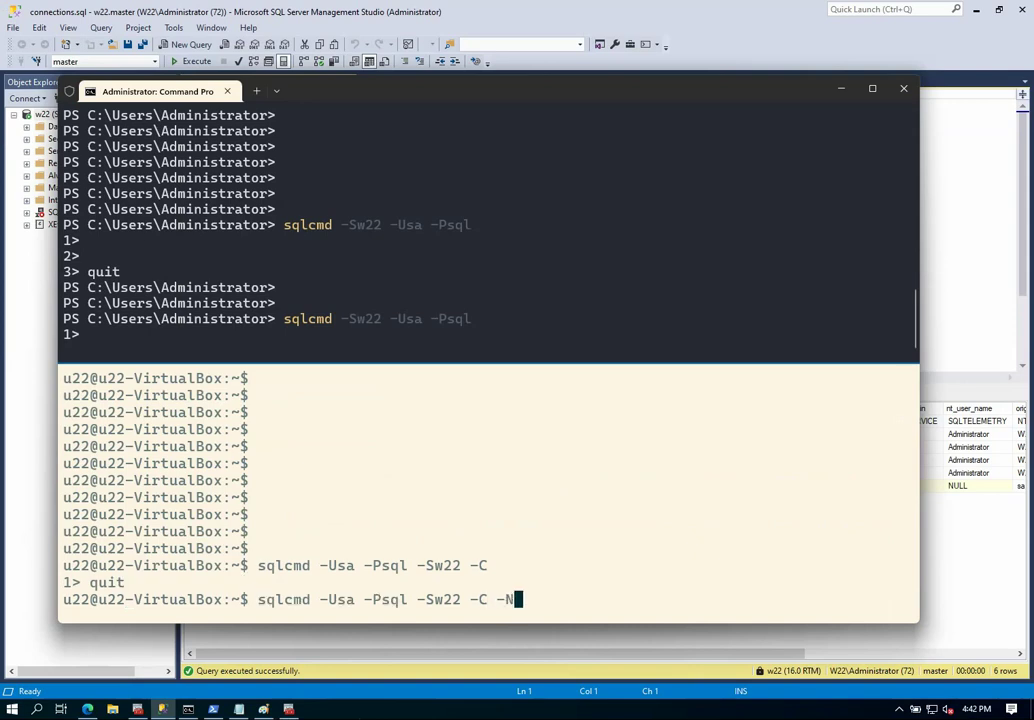
{"action": "key", "text": "Return"}
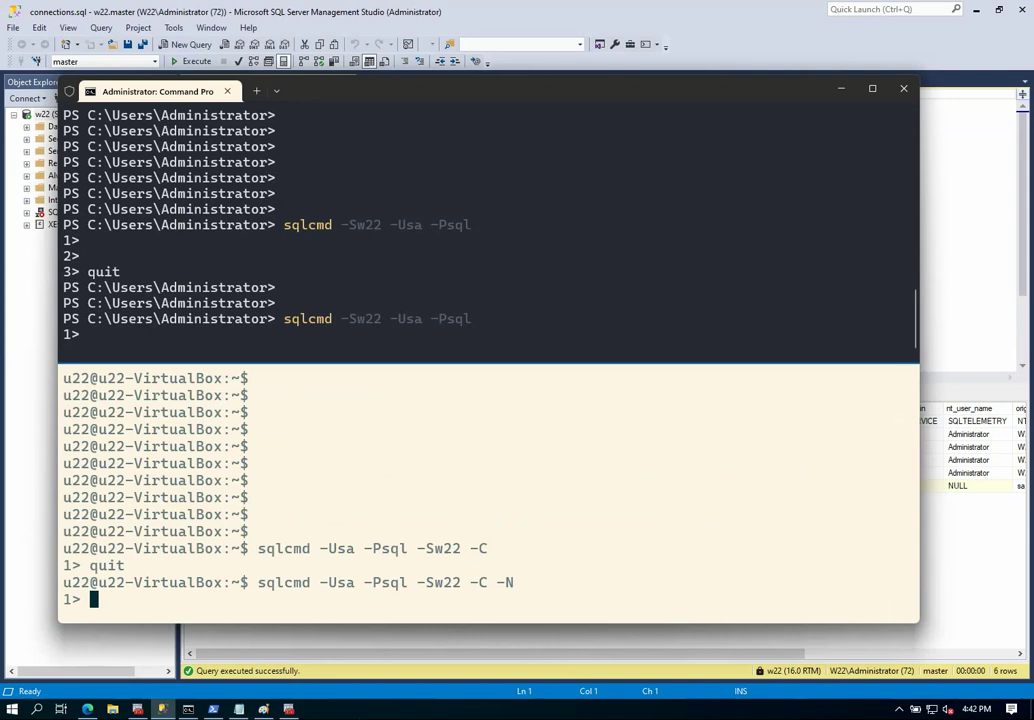
{"action": "left_click", "coordinate": [840, 92]}
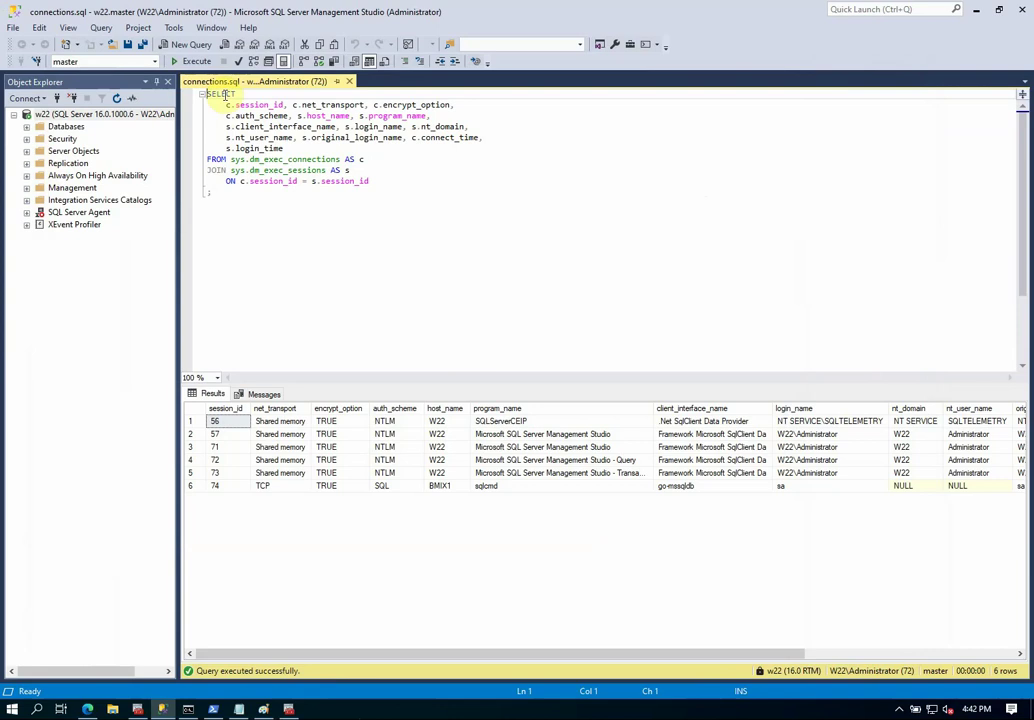
Re-run the connections query to show the seventh session, SQLCMD from u22-VirtualBox with encrypt_option TRUE.
{"action": "left_click", "coordinate": [197, 62]}
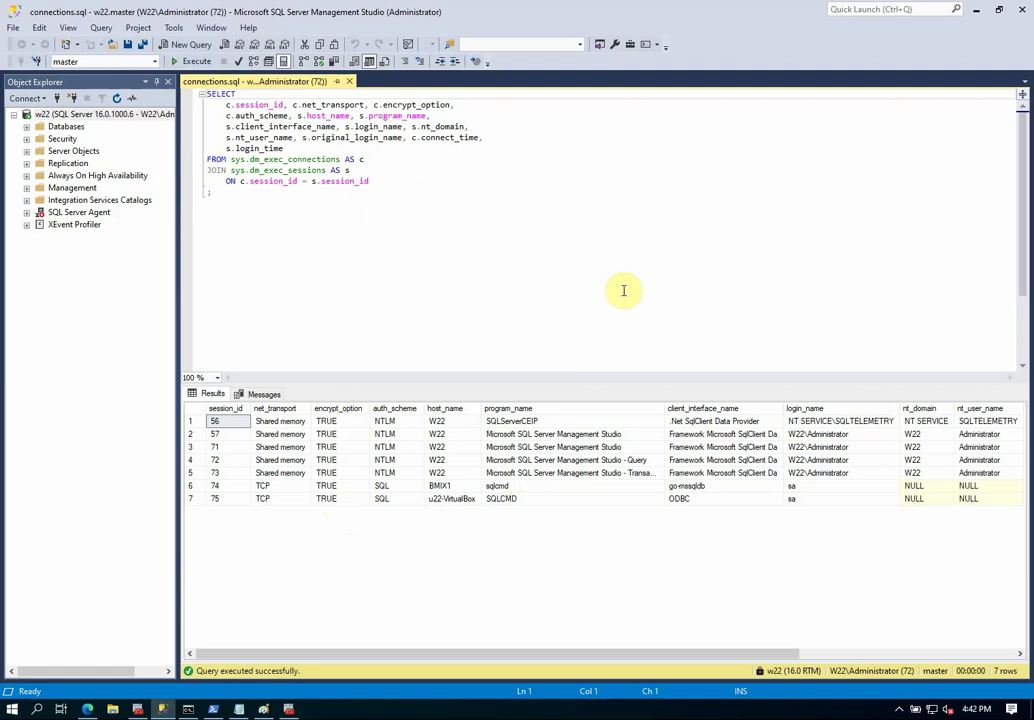
{"action": "left_click", "coordinate": [977, 16]}
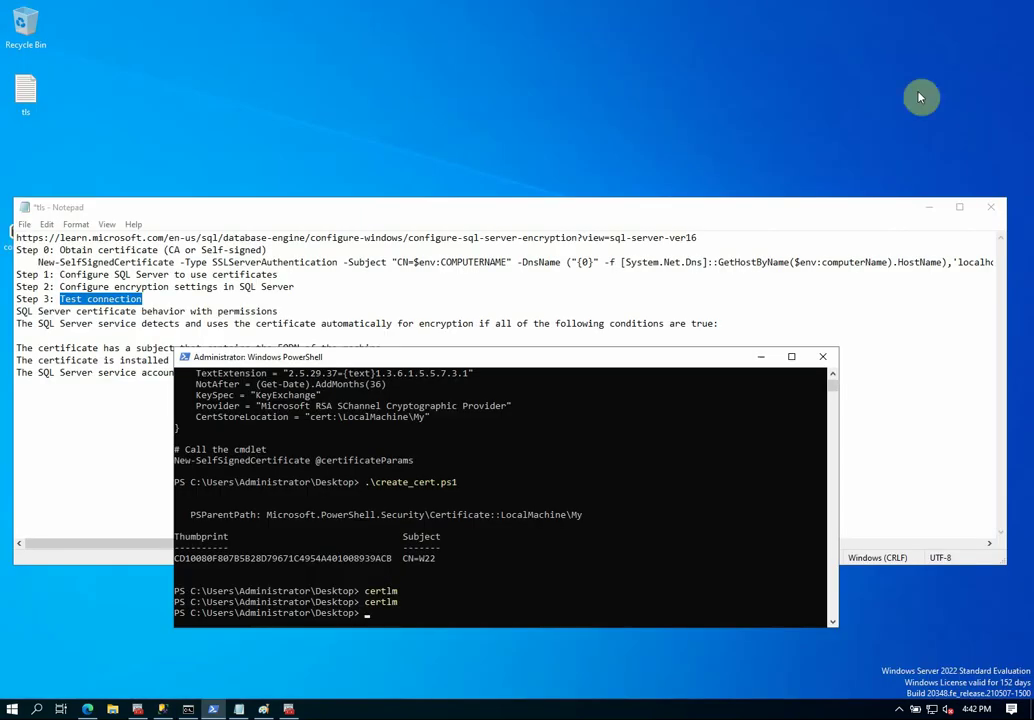
Bring the tls notes forward and highlight the New-SelfSignedCertificate command under Step 0.
{"action": "left_click", "coordinate": [762, 358]}
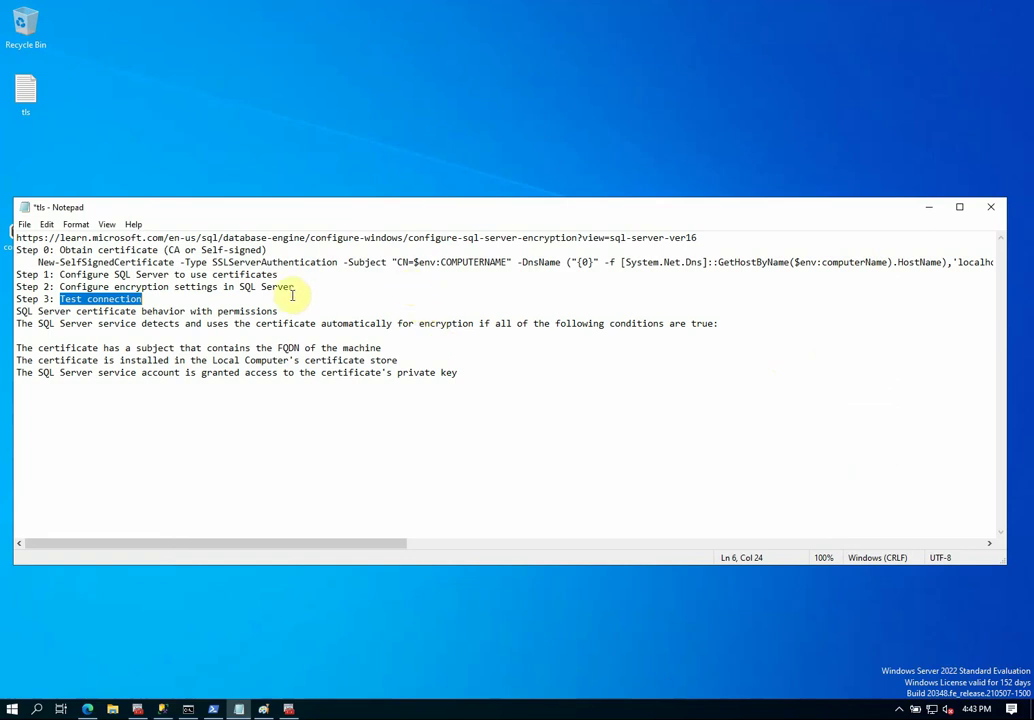
{"action": "left_click", "coordinate": [15, 249]}
{"action": "left_click_drag", "start_coordinate": [38, 262], "coordinate": [238, 263]}
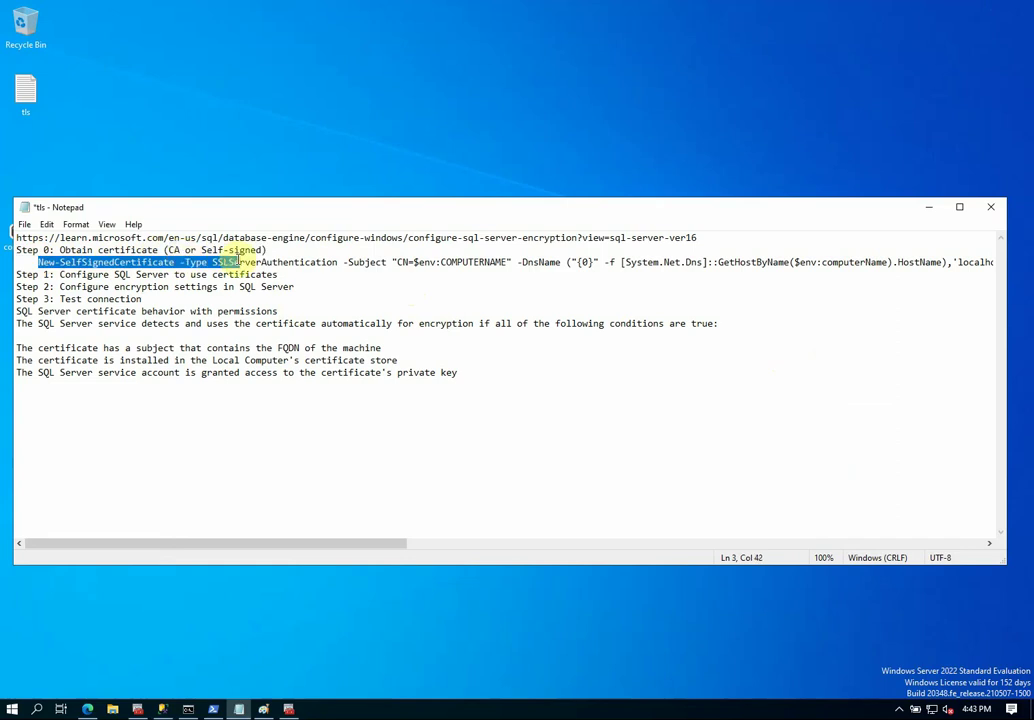
{"action": "left_click_drag", "start_coordinate": [238, 262], "coordinate": [350, 260]}
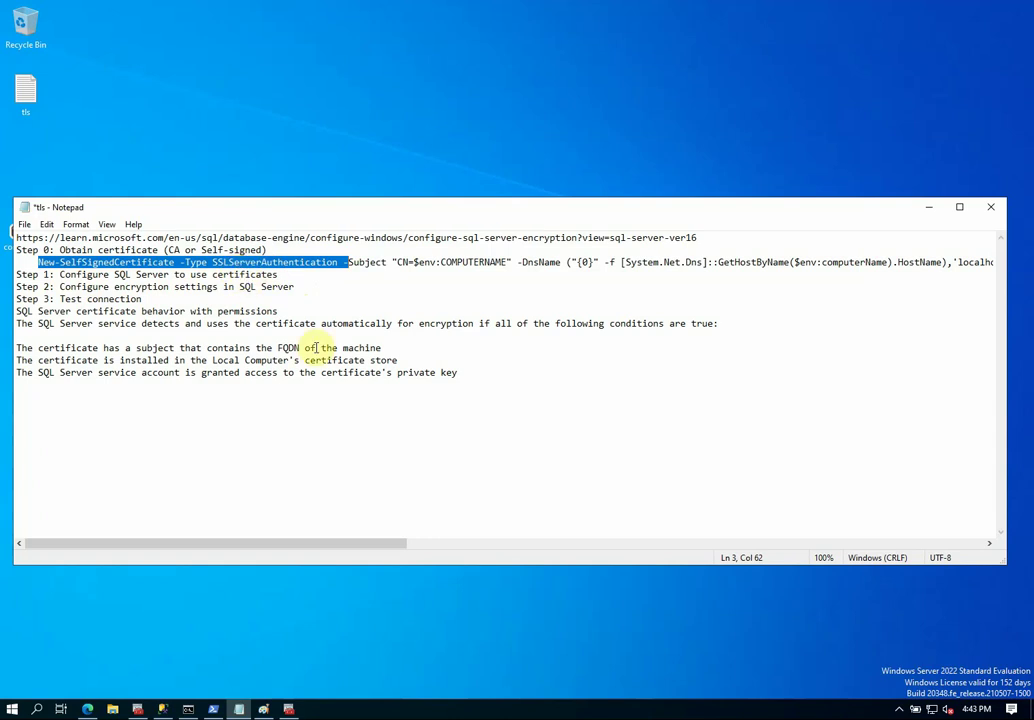
{"action": "left_click", "coordinate": [300, 286]}
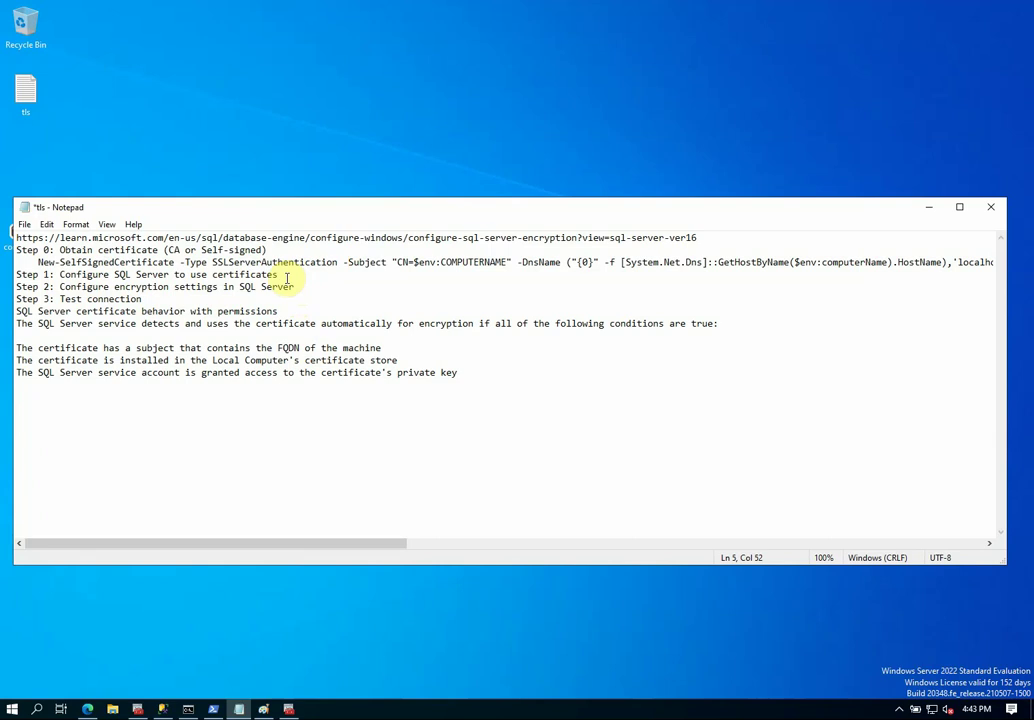
Copy the private-key permission sentence onto a new line beneath Step 1.
{"action": "left_click", "coordinate": [288, 274]}
{"action": "key", "text": "Return"}
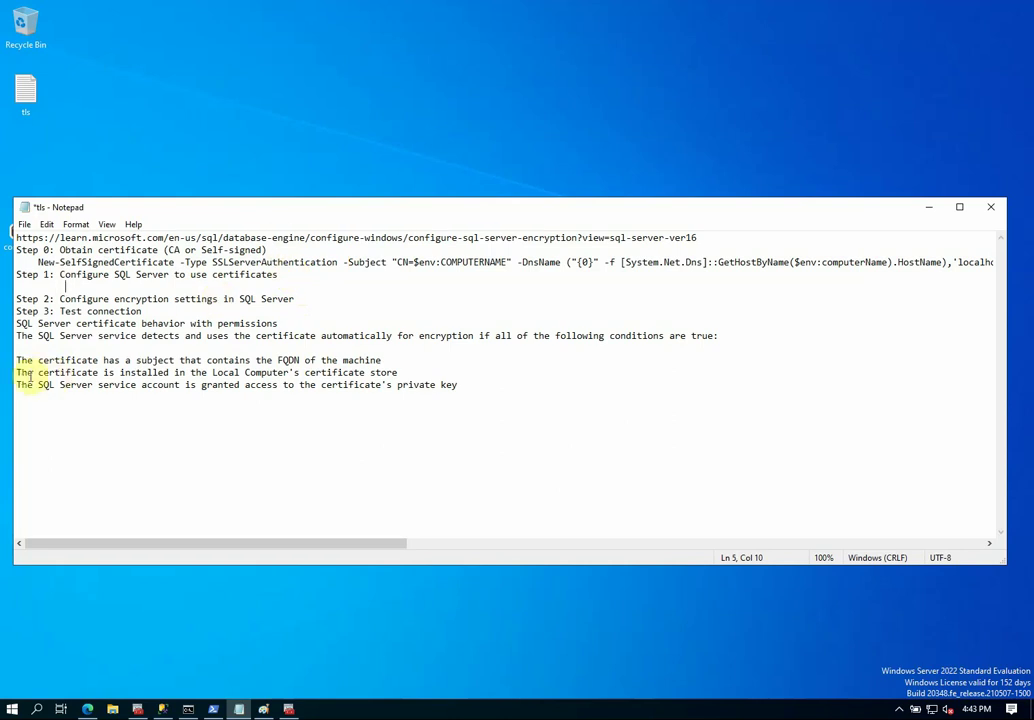
{"action": "left_click_drag", "start_coordinate": [20, 381], "coordinate": [462, 383]}
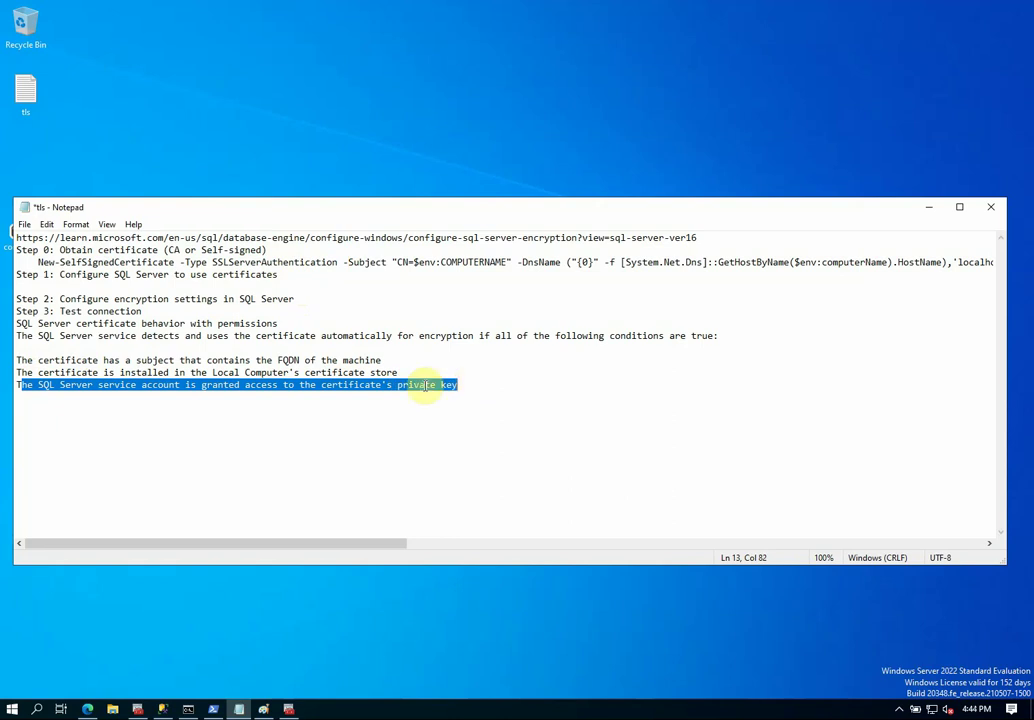
{"action": "left_click", "coordinate": [255, 422]}
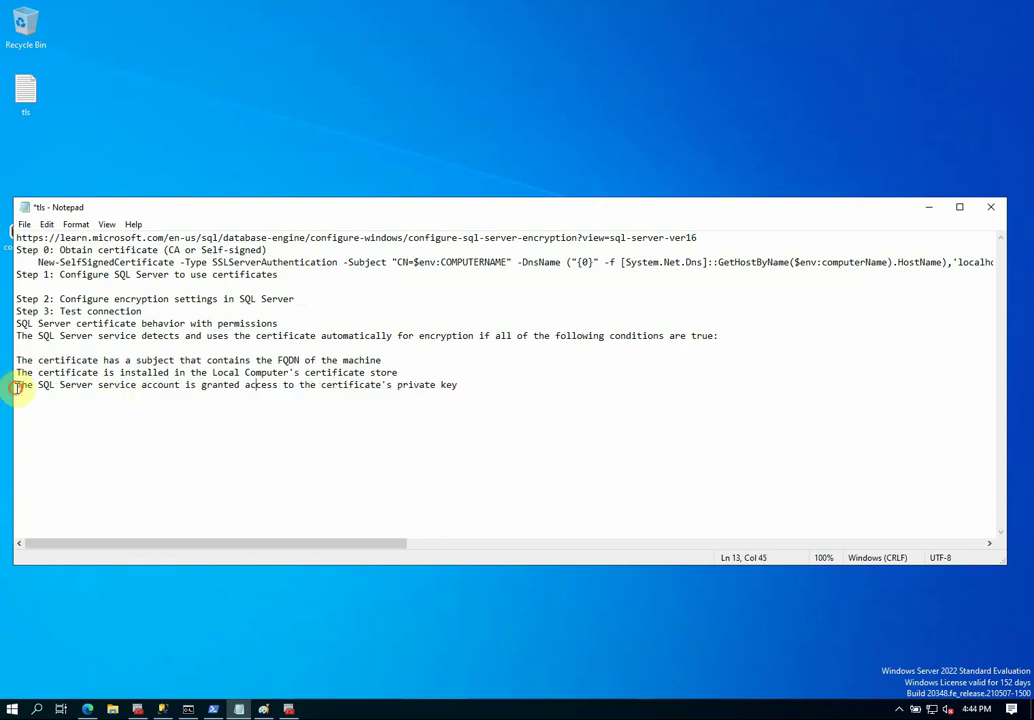
{"action": "left_click_drag", "start_coordinate": [14, 386], "coordinate": [460, 383]}
{"action": "key", "text": "ctrl+c"}
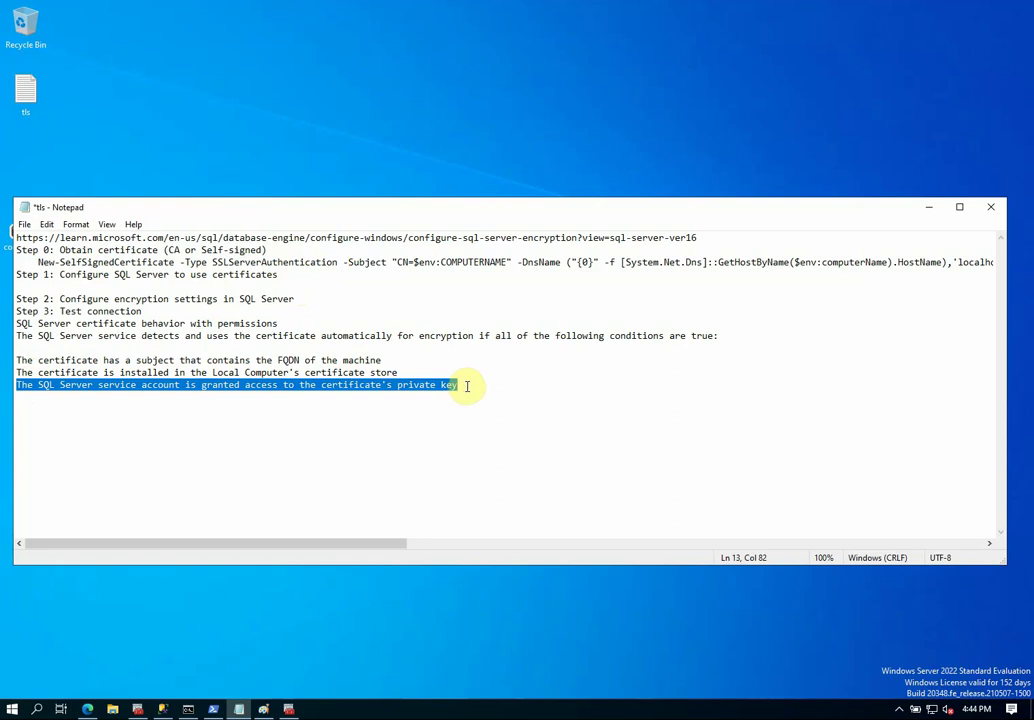
{"action": "left_click", "coordinate": [112, 290]}
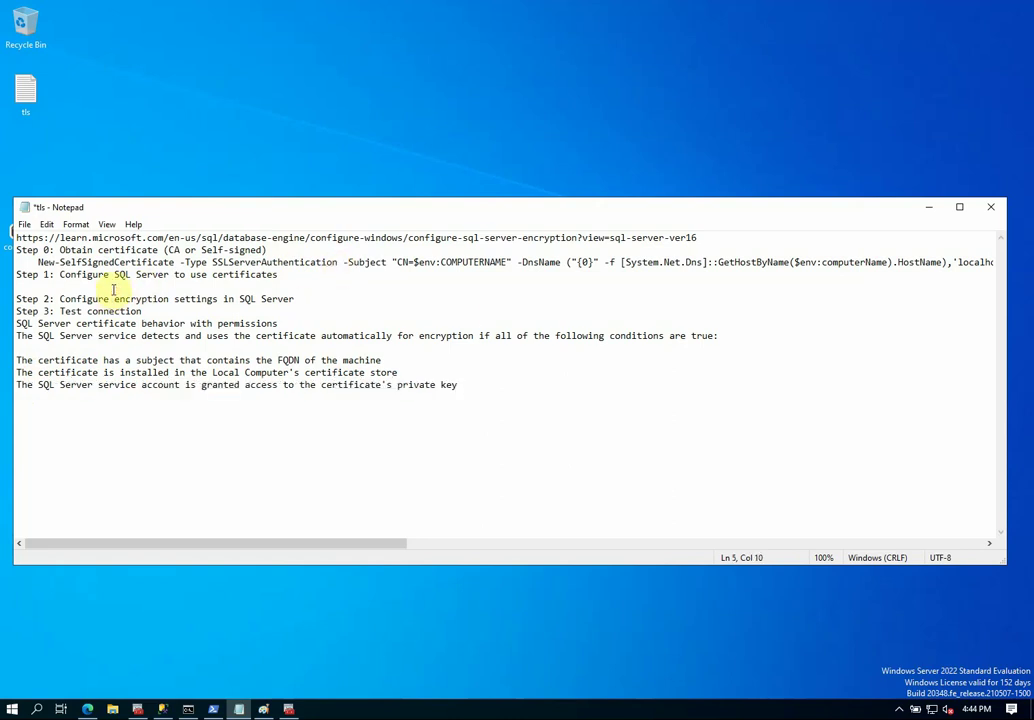
{"action": "key", "text": "ctrl+v"}
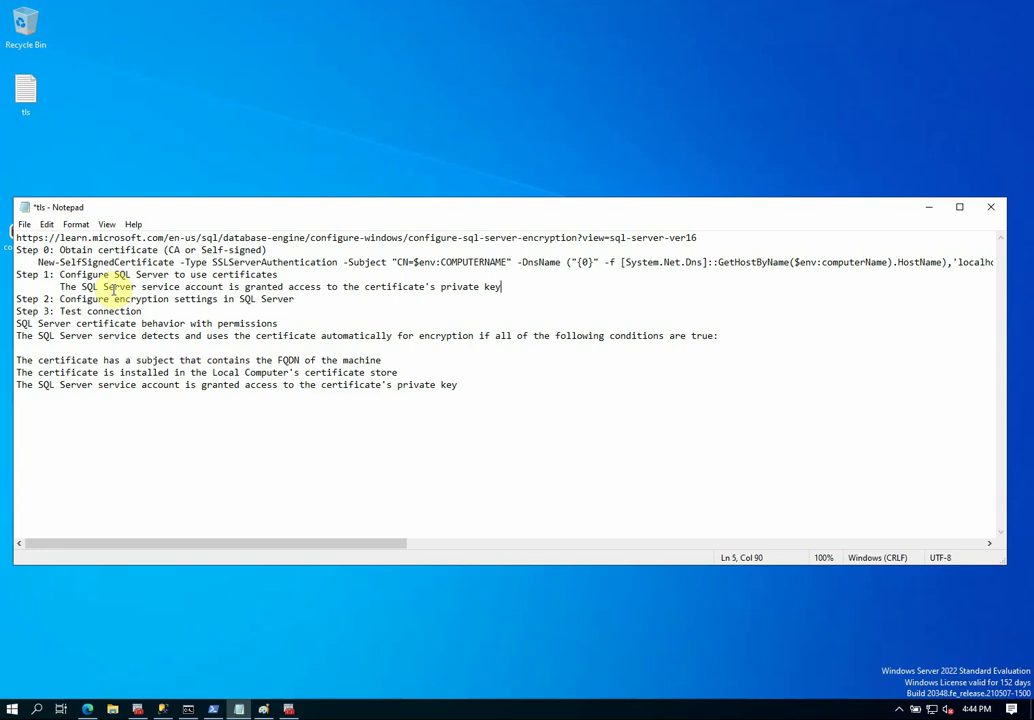
Save the tls notes and select the Step 1 wording for replacement.
{"action": "left_click", "coordinate": [24, 224]}
{"action": "left_click", "coordinate": [62, 284]}
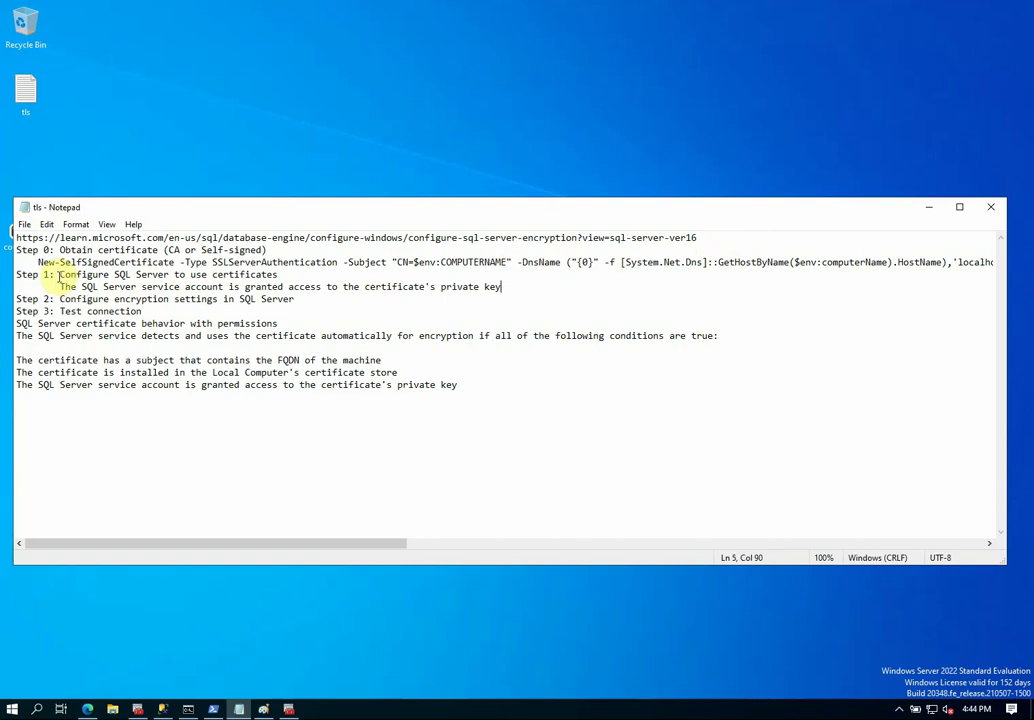
{"action": "left_click_drag", "start_coordinate": [58, 274], "coordinate": [166, 275]}
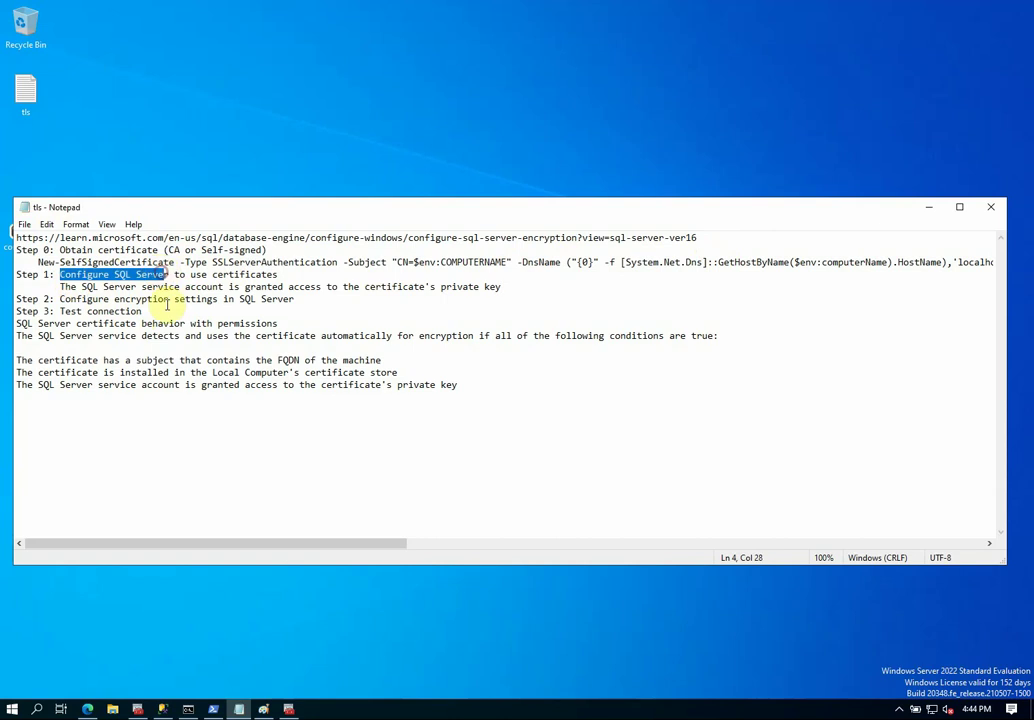
In the Edge encryption article, copy Step 1's 'Install the certificate on the computer that's running SQL Server'.
{"action": "mouse_move", "coordinate": [88, 709]}
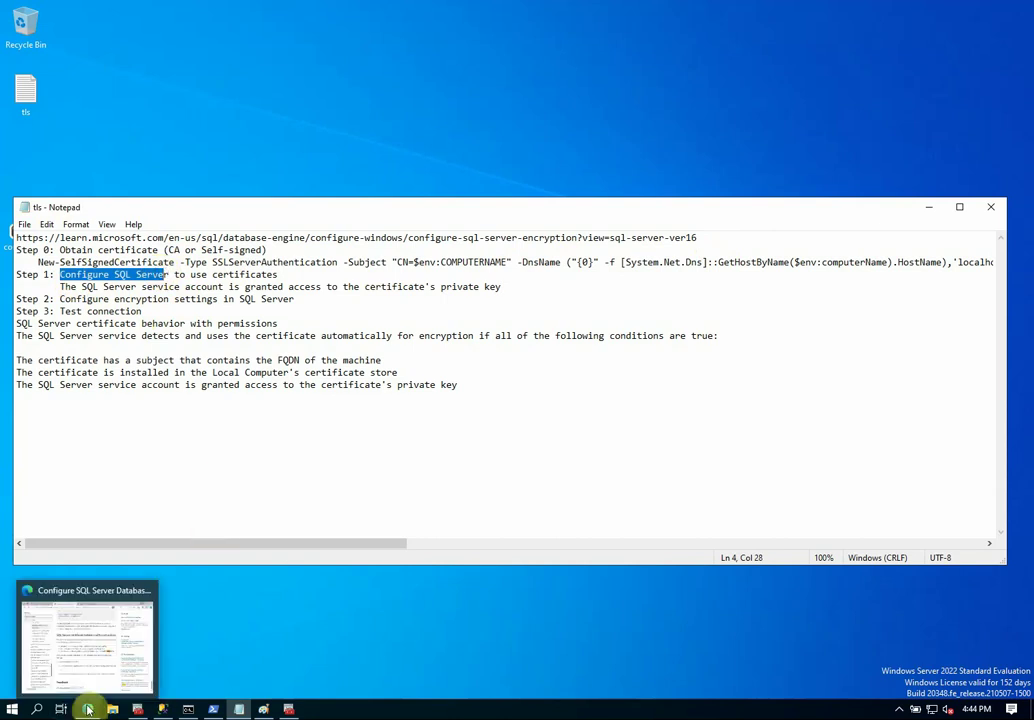
{"action": "left_click", "coordinate": [87, 640]}
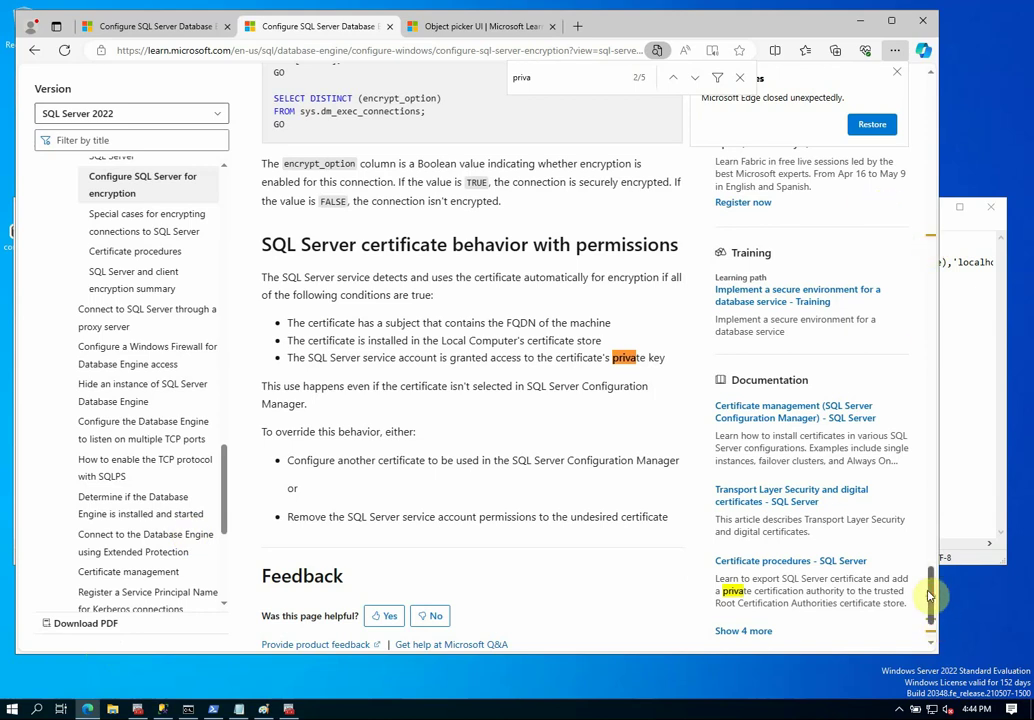
{"action": "left_click_drag", "start_coordinate": [930, 596], "coordinate": [967, 142]}
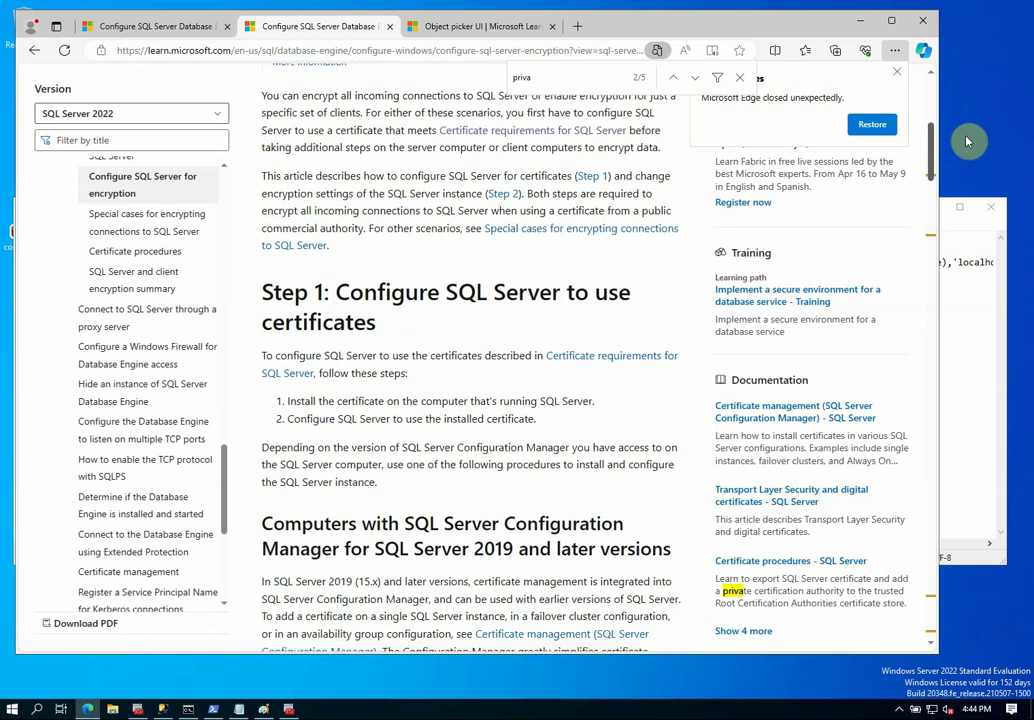
{"action": "left_click_drag", "start_coordinate": [967, 141], "coordinate": [974, 143]}
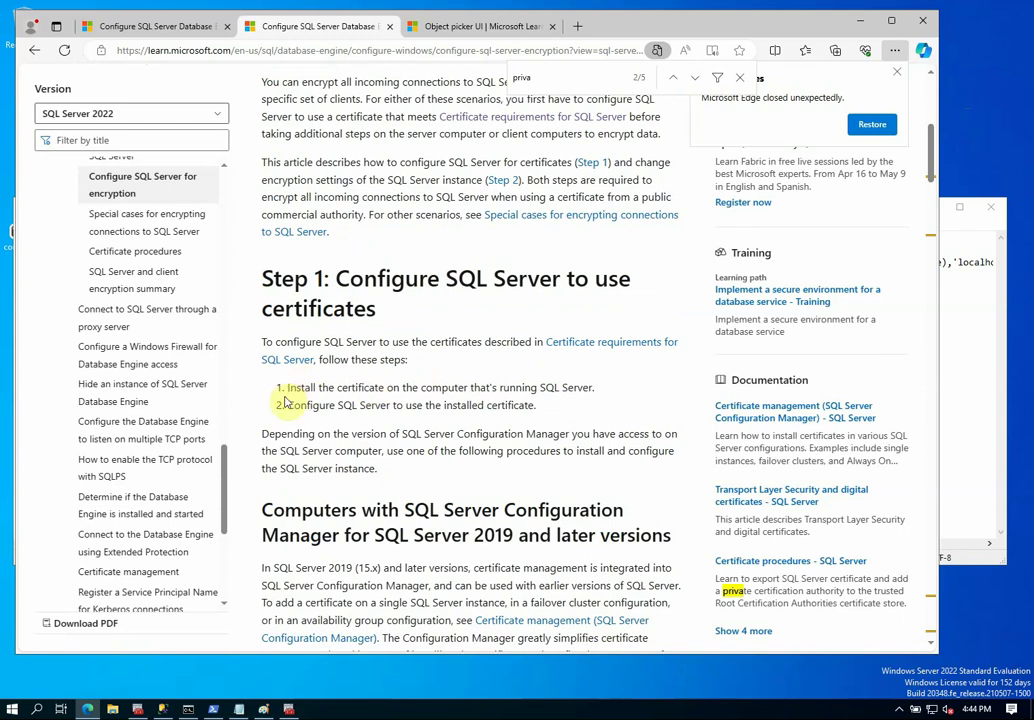
{"action": "left_click_drag", "start_coordinate": [288, 390], "coordinate": [592, 389]}
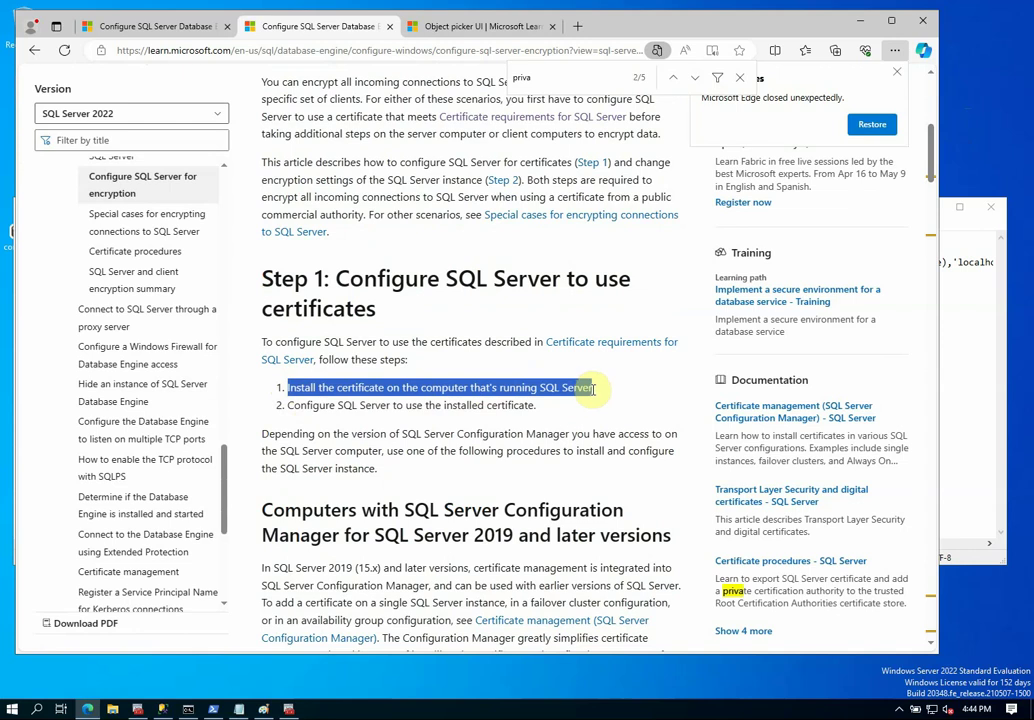
{"action": "right_click", "coordinate": [548, 389]}
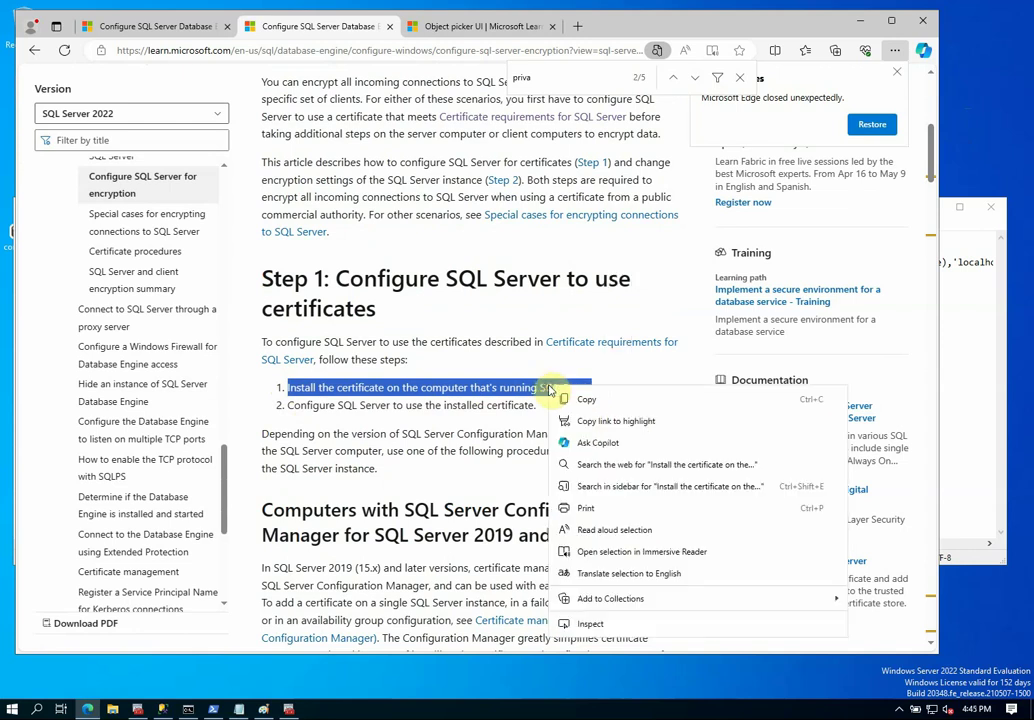
{"action": "left_click", "coordinate": [586, 399]}
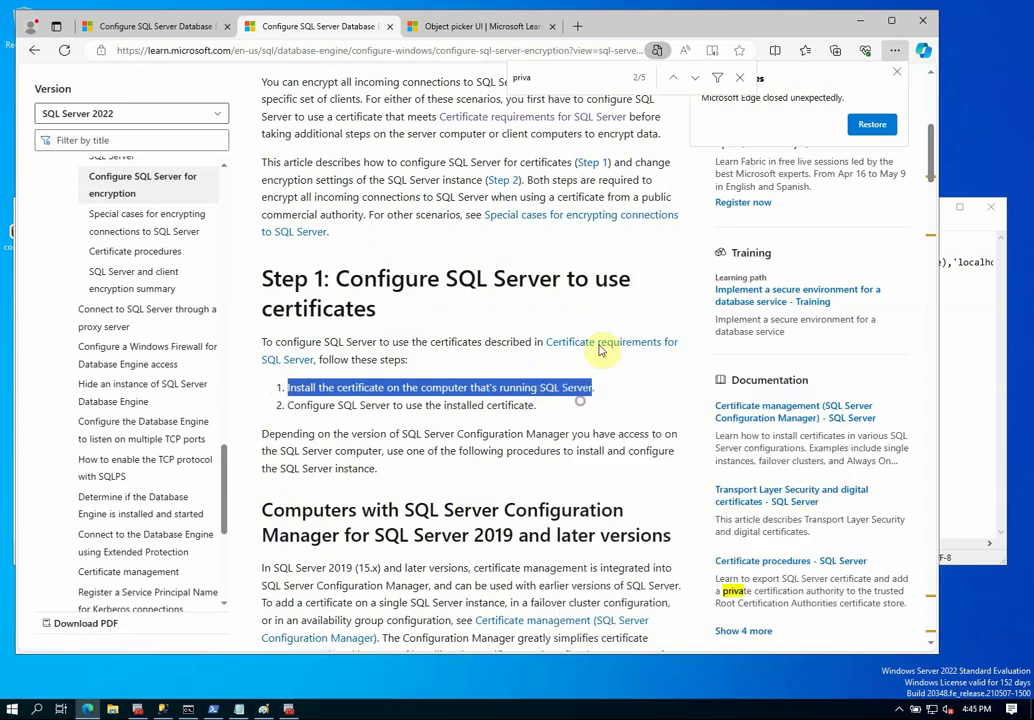
{"action": "left_click", "coordinate": [857, 19]}
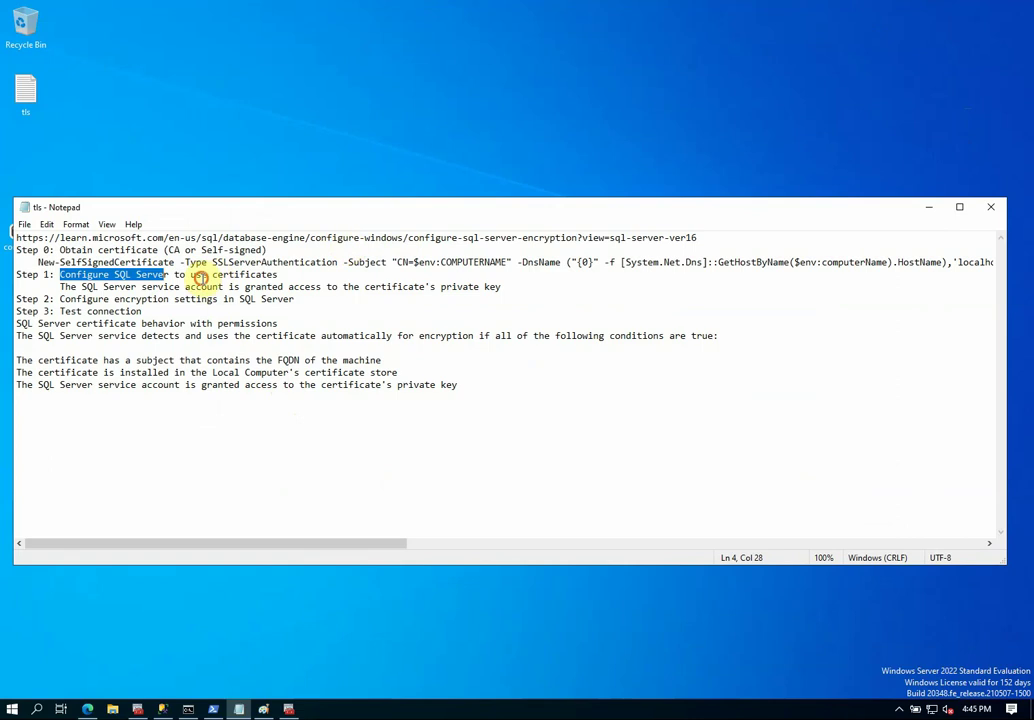
Replace Step 1's wording with the install-certificate instruction and delete the trailing private-key condition line.
{"action": "left_click_drag", "start_coordinate": [60, 275], "coordinate": [285, 274]}
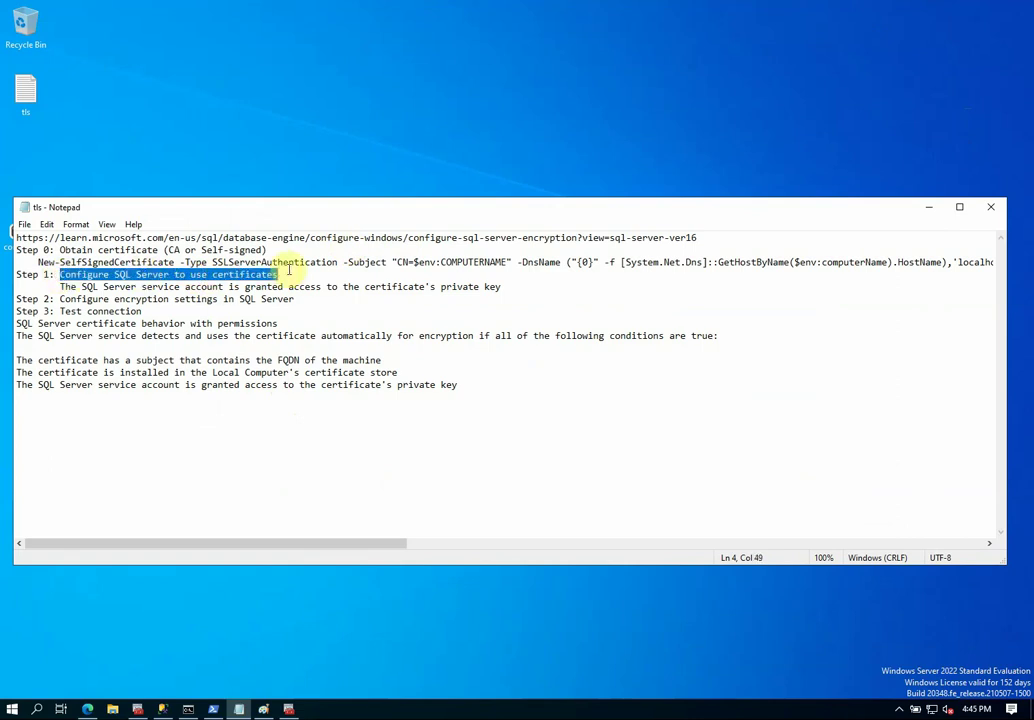
{"action": "key", "text": "ctrl+v"}
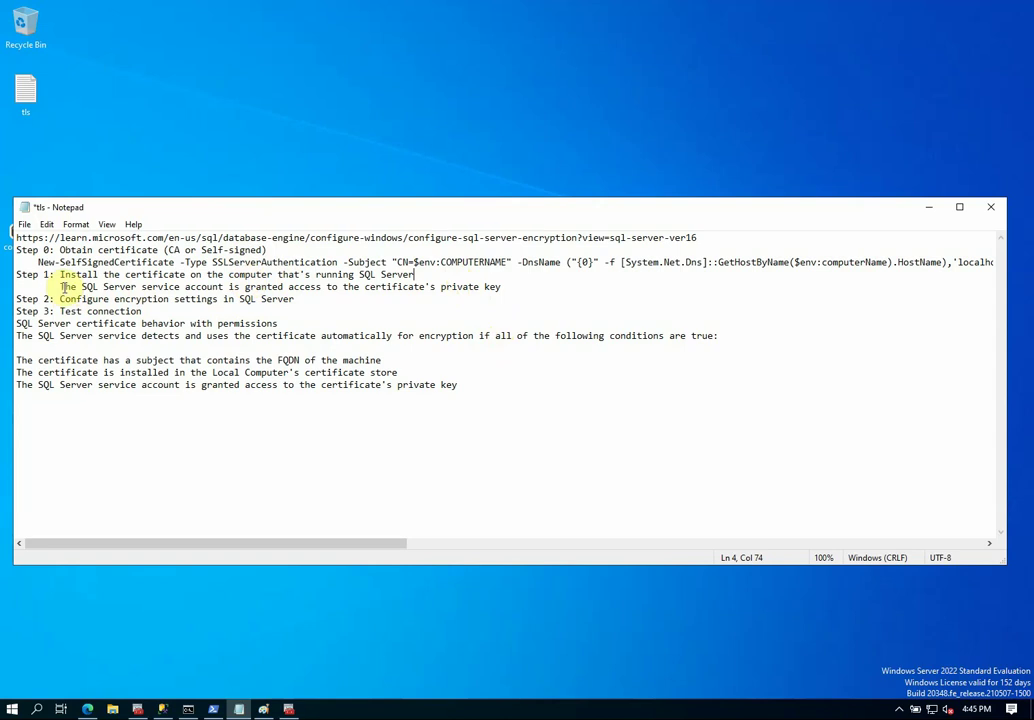
{"action": "left_click_drag", "start_coordinate": [62, 287], "coordinate": [502, 284]}
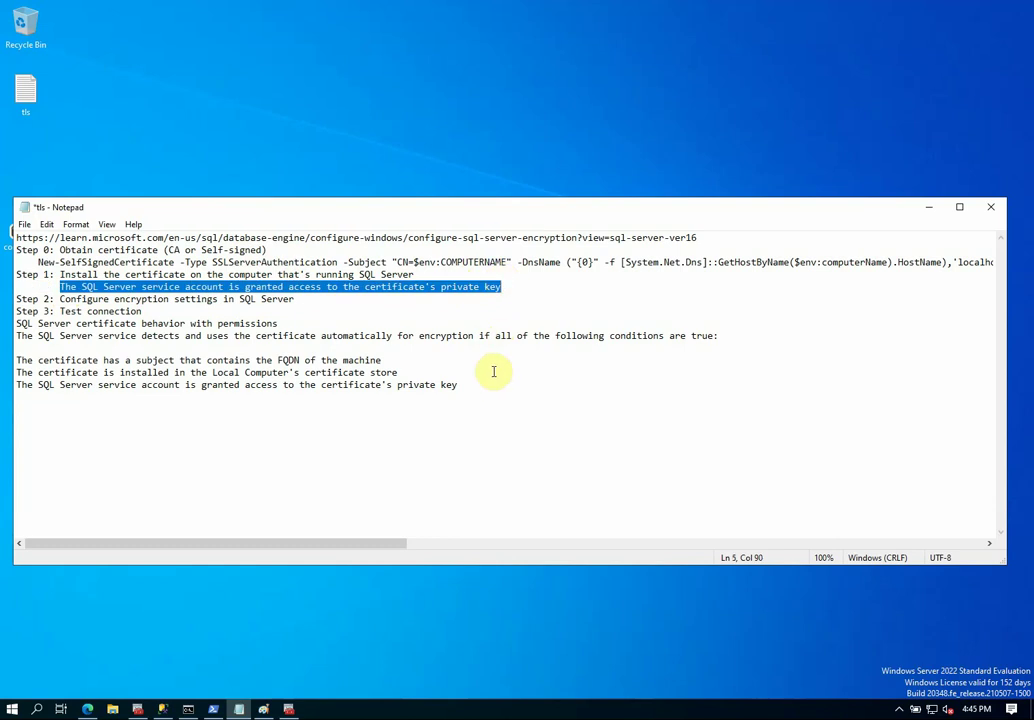
{"action": "left_click_drag", "start_coordinate": [478, 383], "coordinate": [8, 386]}
{"action": "key", "text": "Delete"}
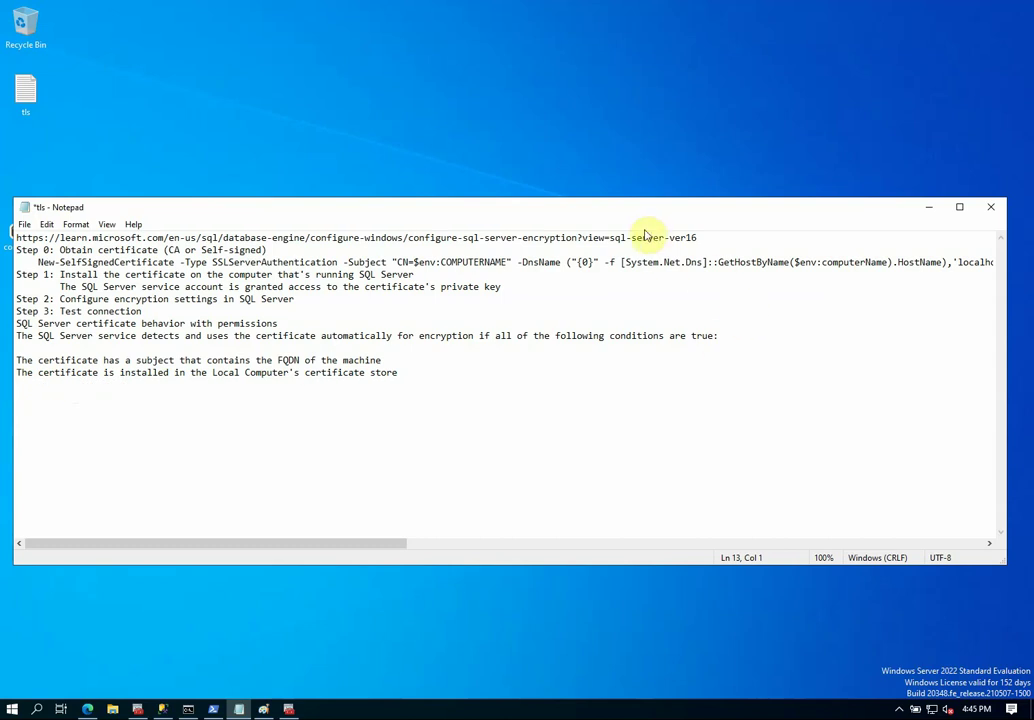
{"action": "left_click_drag", "start_coordinate": [616, 214], "coordinate": [612, 159]}
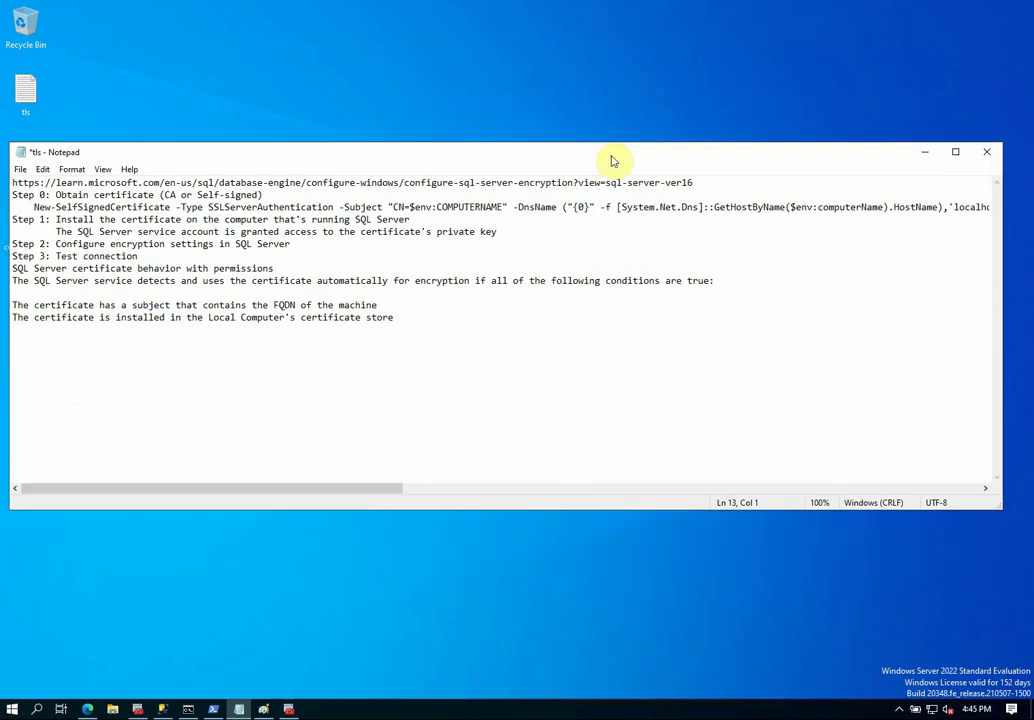